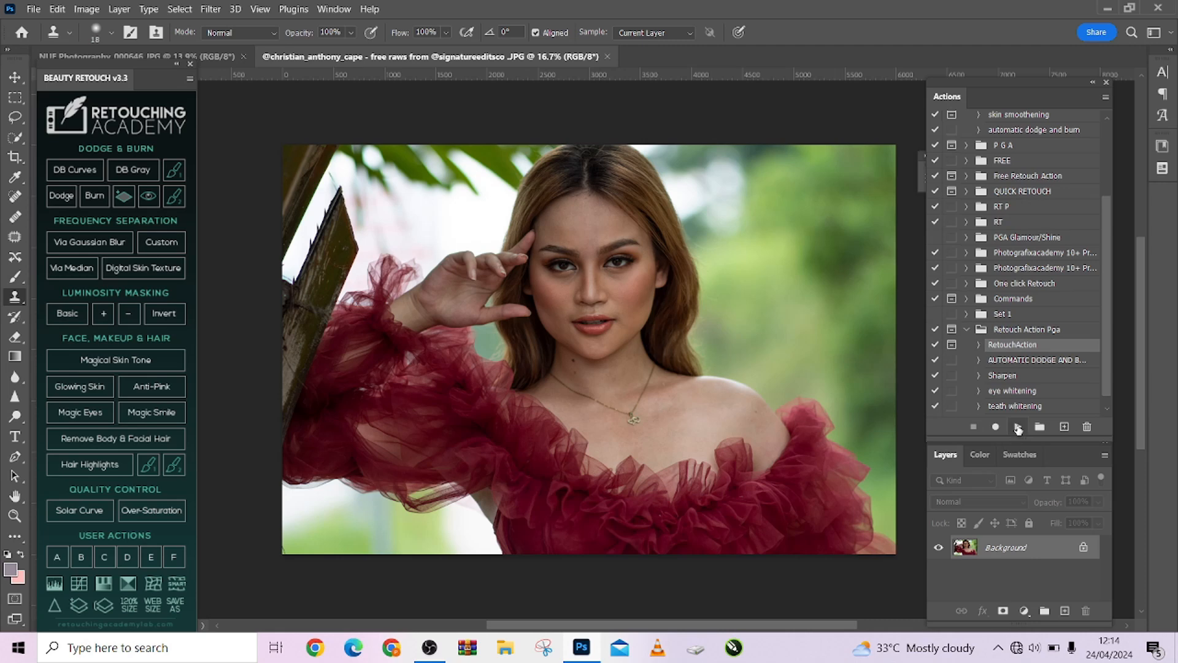
# Run the RetouchAction on the portrait with a Median radius of 4 pixels.
pyautogui.click(1018, 427)
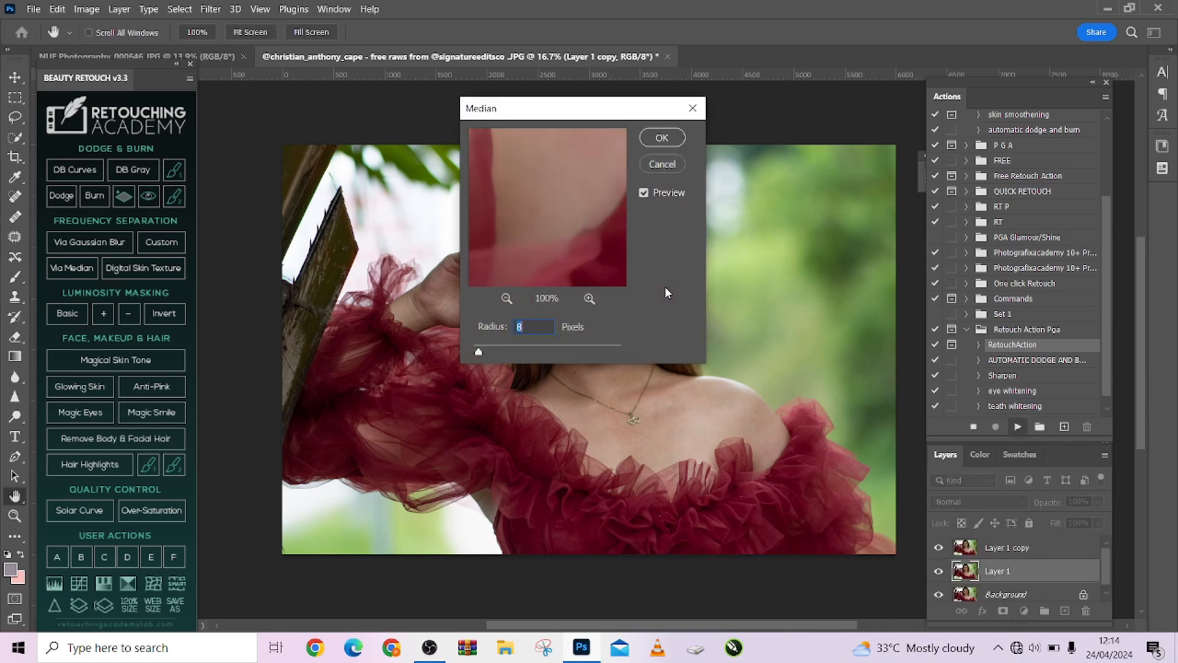
pyautogui.moveTo(539, 115); pyautogui.dragTo(789, 153)
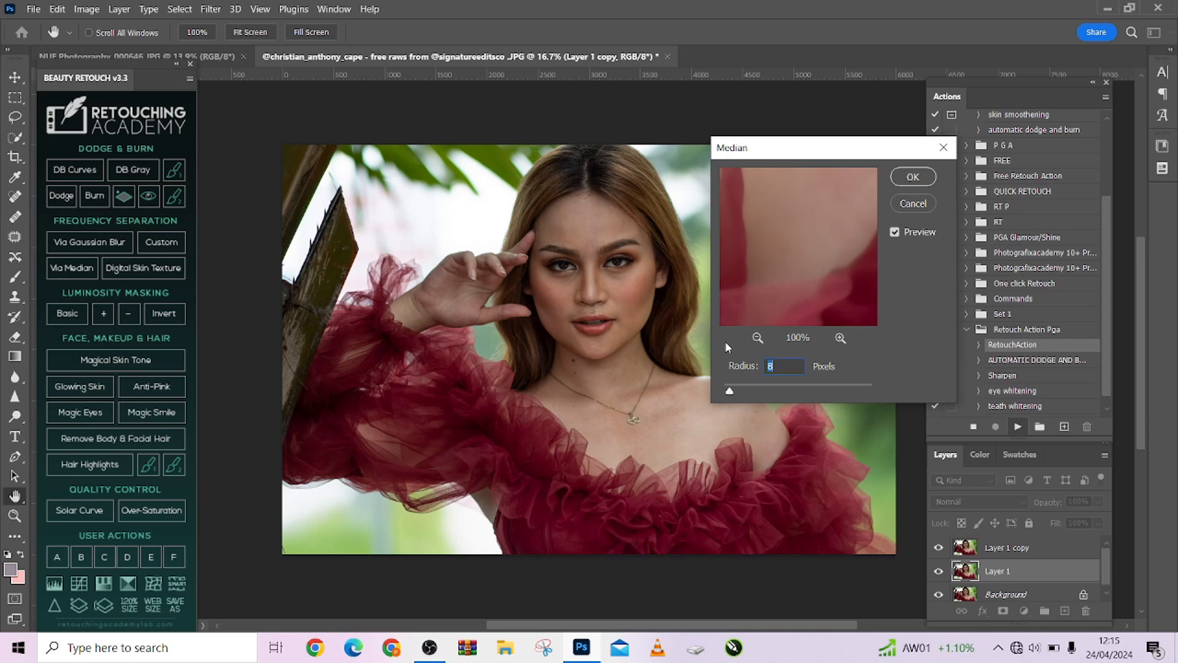
pyautogui.write('4')
pyautogui.click(913, 177)
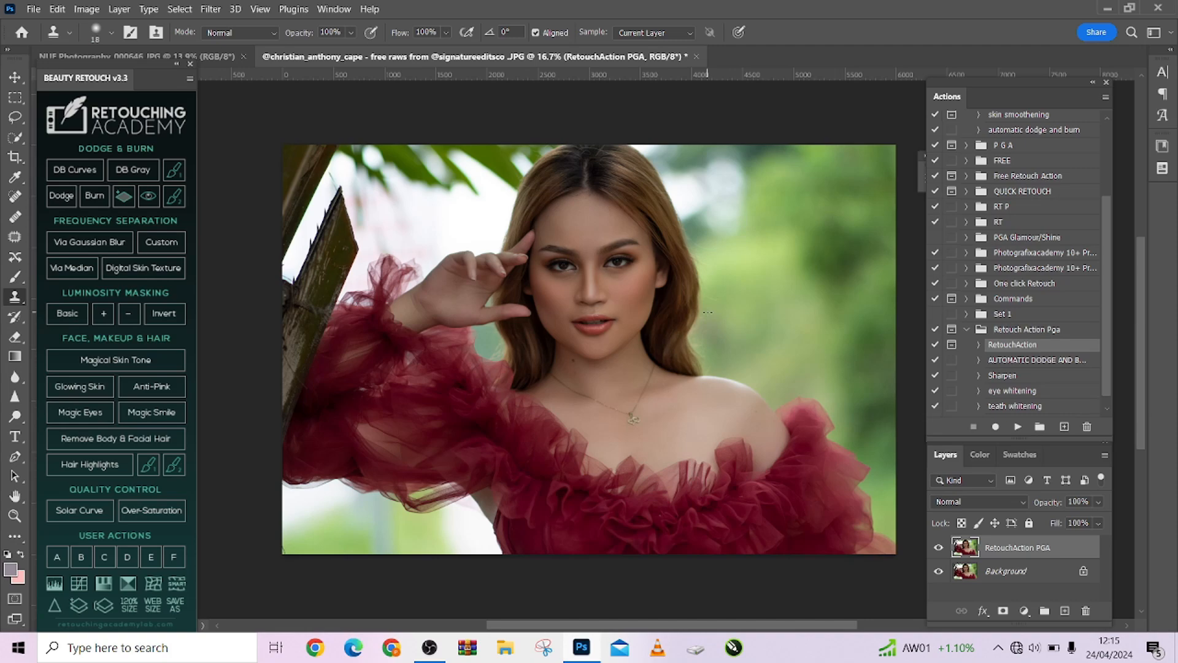
# Compare the portrait before and after the retouch by toggling the RetouchAction PGA layer's visibility.
pyautogui.scroll(3, 681, 304)
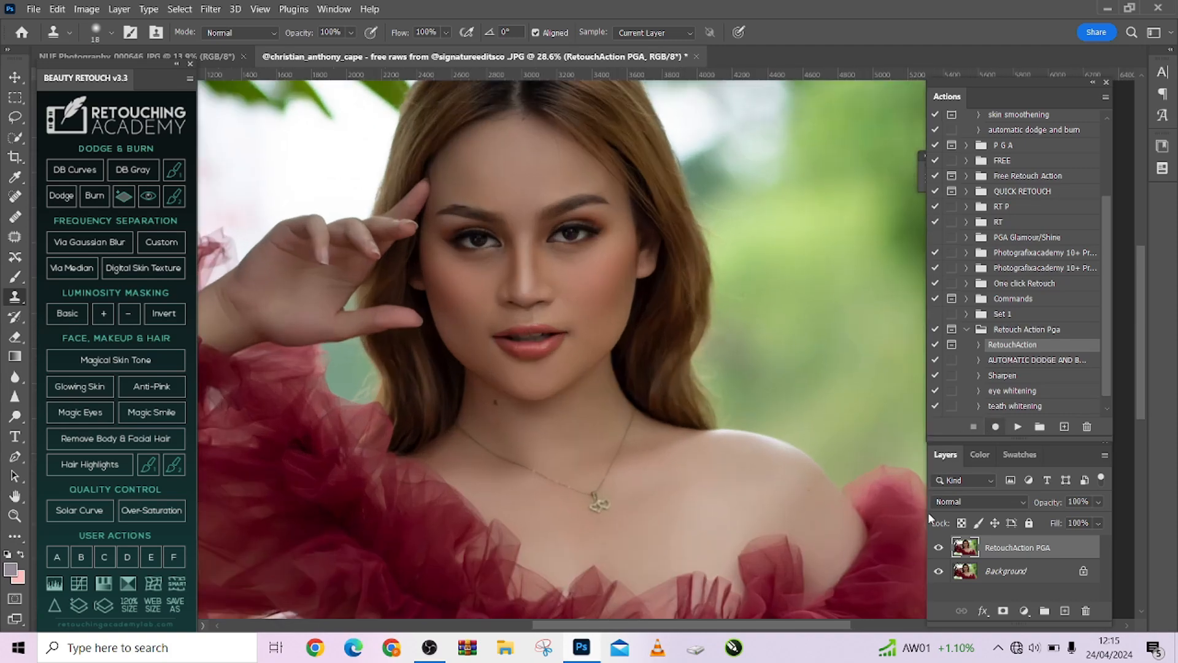
pyautogui.click(940, 548)
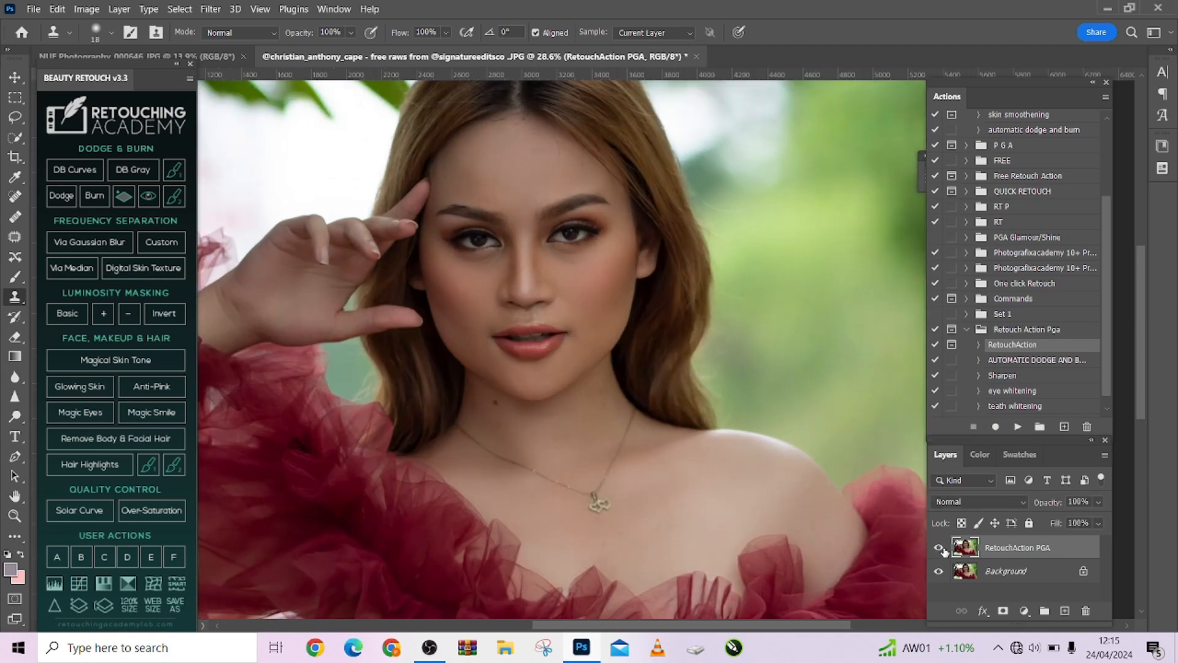
pyautogui.click(942, 548)
pyautogui.click(942, 549)
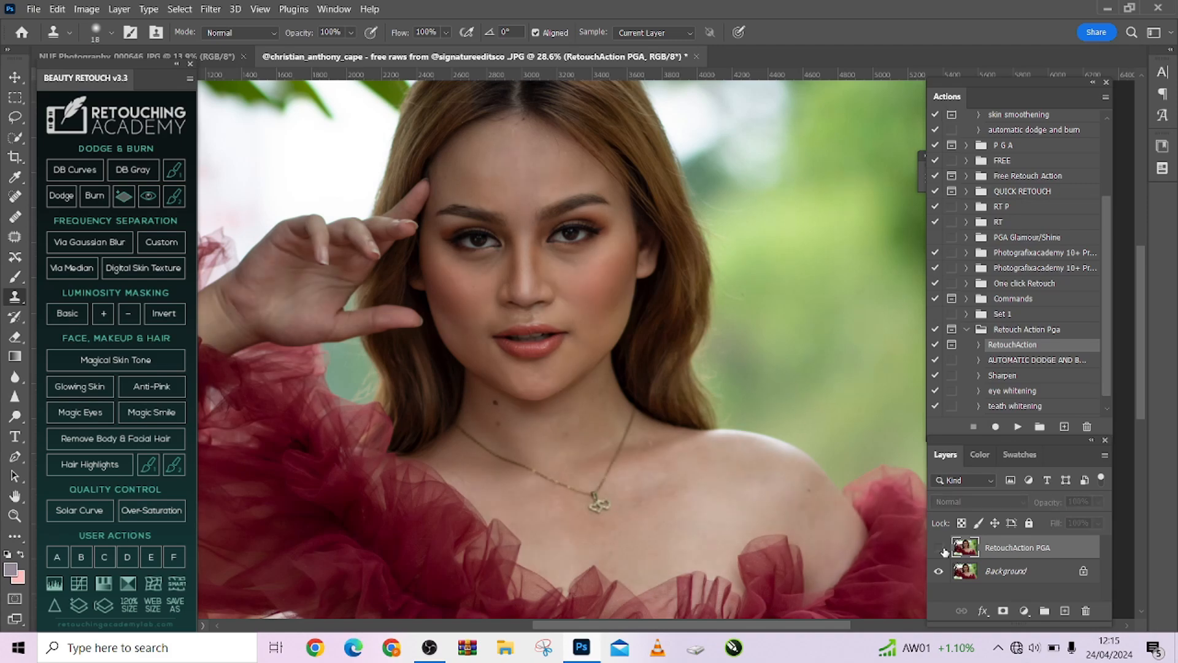
pyautogui.click(942, 548)
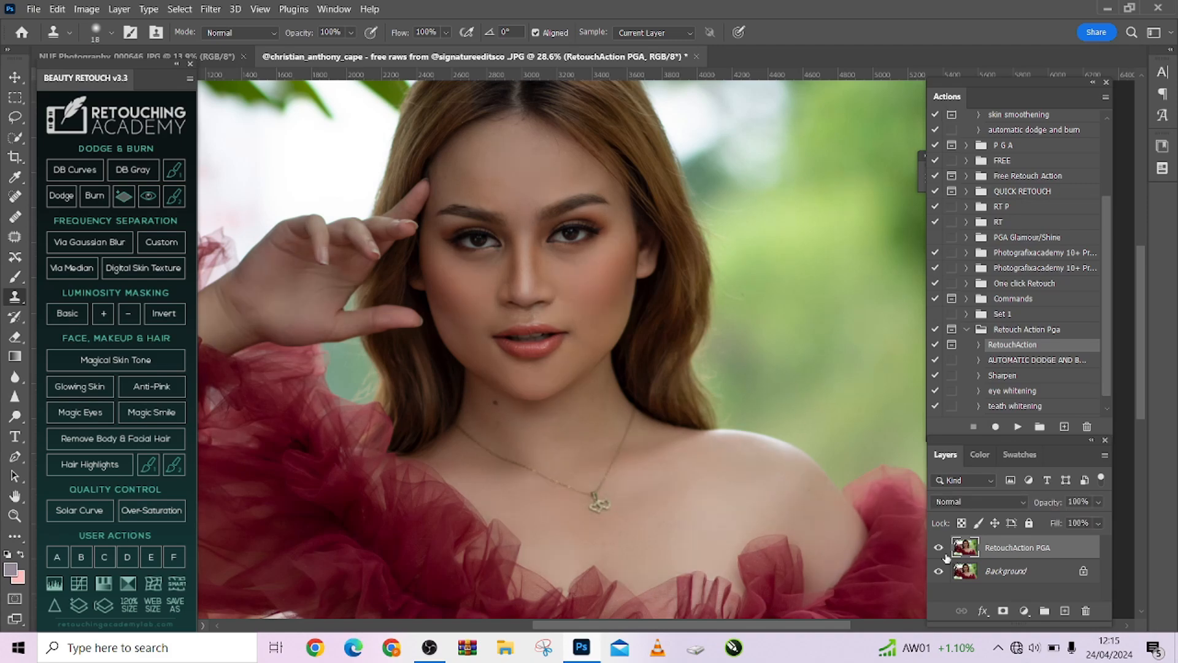
pyautogui.scroll(-3, 801, 419)
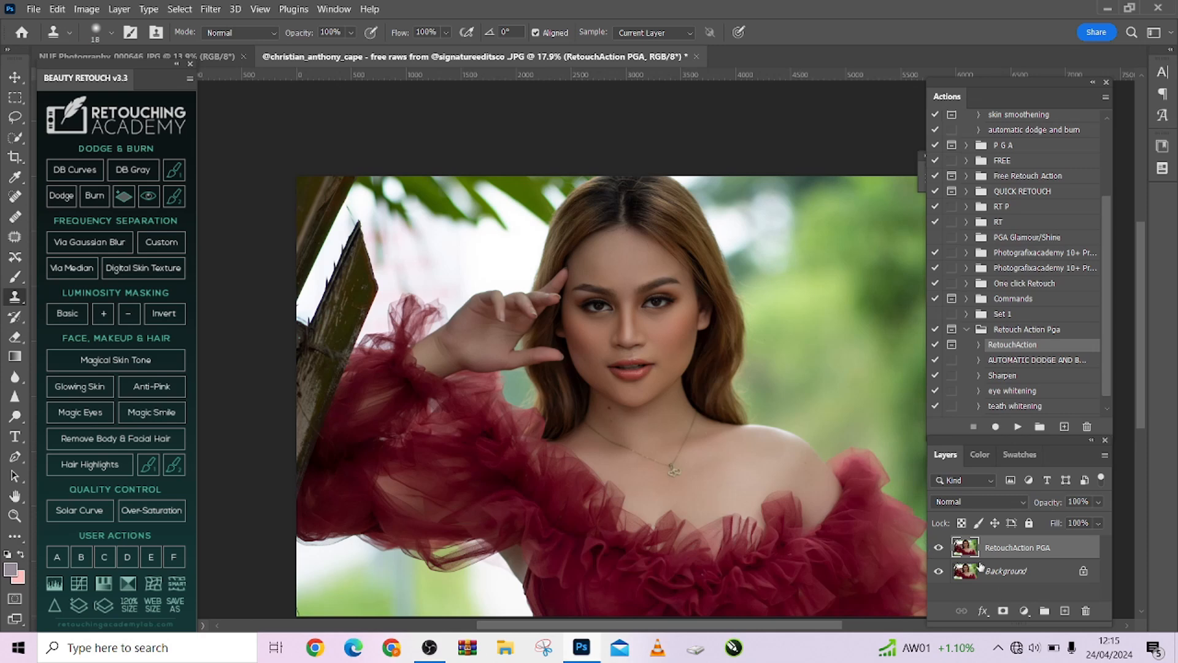
pyautogui.click(939, 548)
pyautogui.click(939, 548)
pyautogui.click(939, 548)
pyautogui.click(939, 548)
# Save a history snapshot of the retouched portrait and delete the RetouchAction PGA layer.
pyautogui.moveTo(1021, 104)
pyautogui.mouseDown()
pyautogui.moveTo(803, 123)
pyautogui.moveTo(1019, 127)
pyautogui.moveTo(1035, 108)
pyautogui.mouseUp()
pyautogui.click(334, 8)
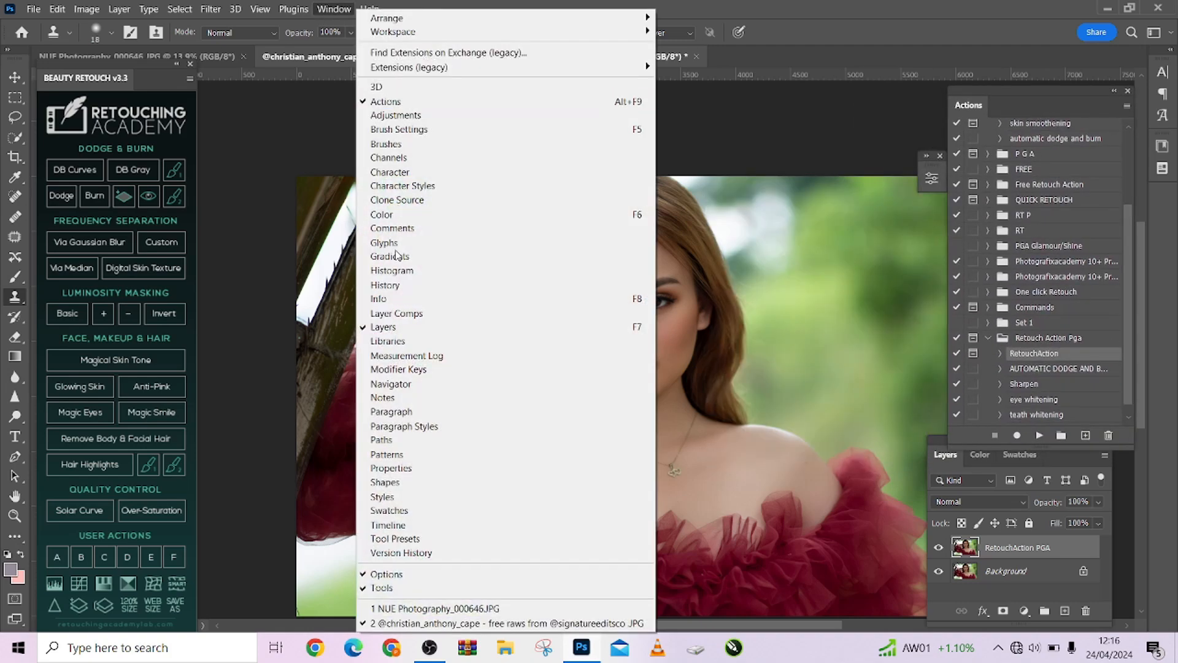
pyautogui.click(417, 286)
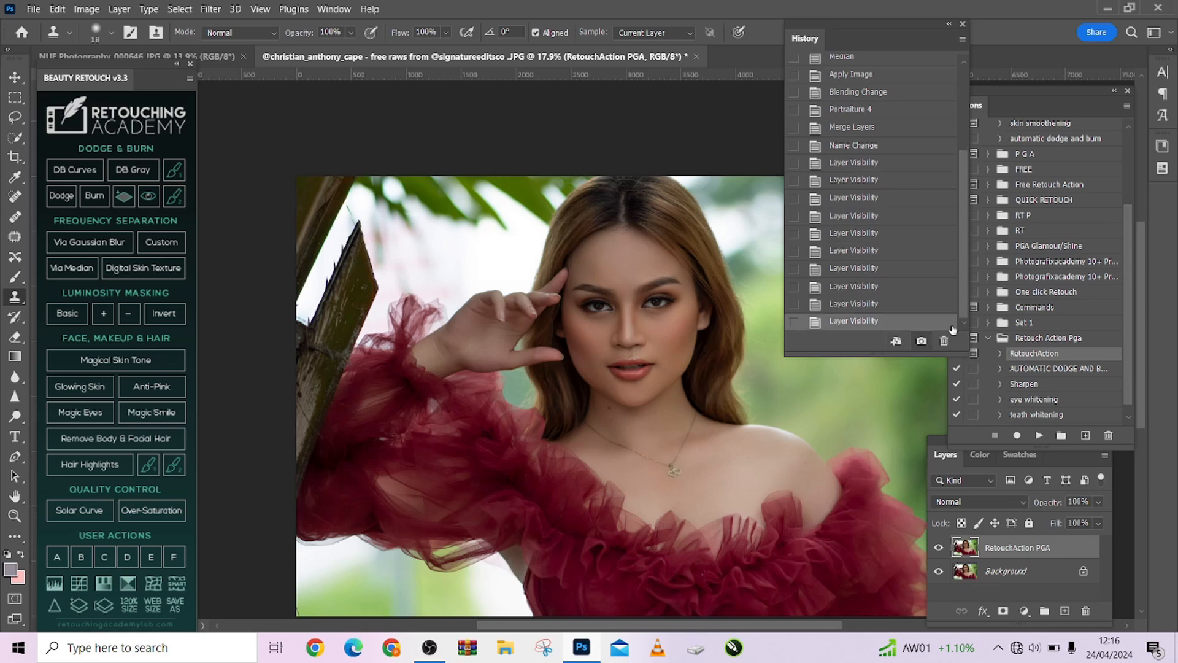
pyautogui.moveTo(1090, 553); pyautogui.dragTo(1085, 610)
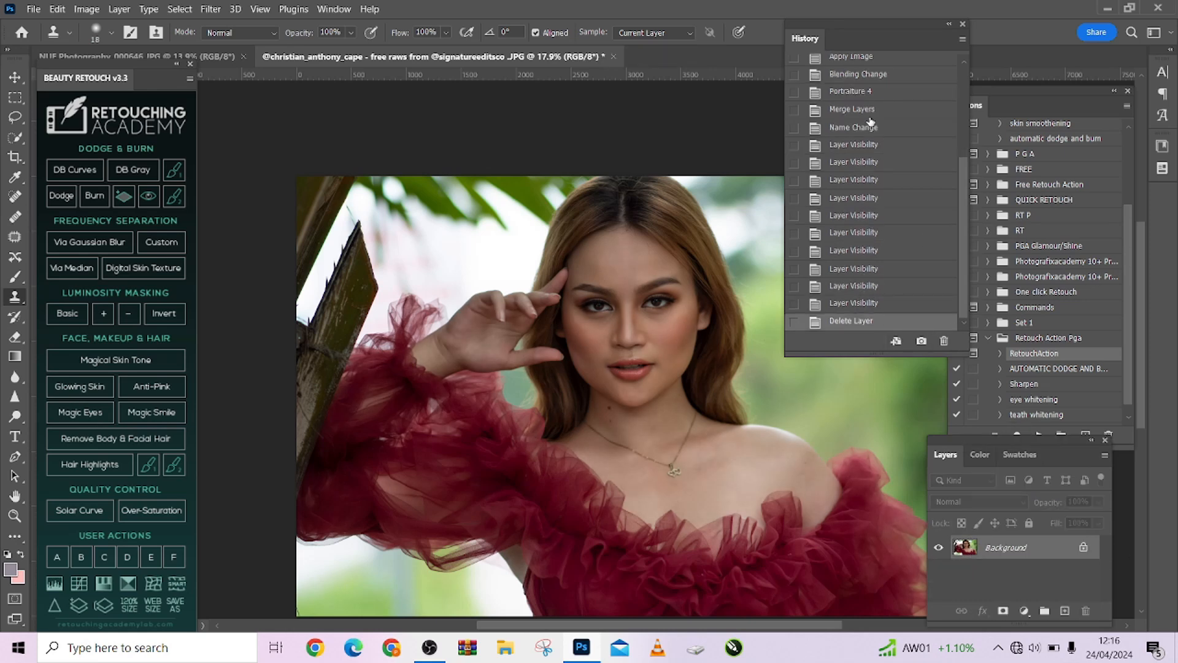
pyautogui.click(948, 24)
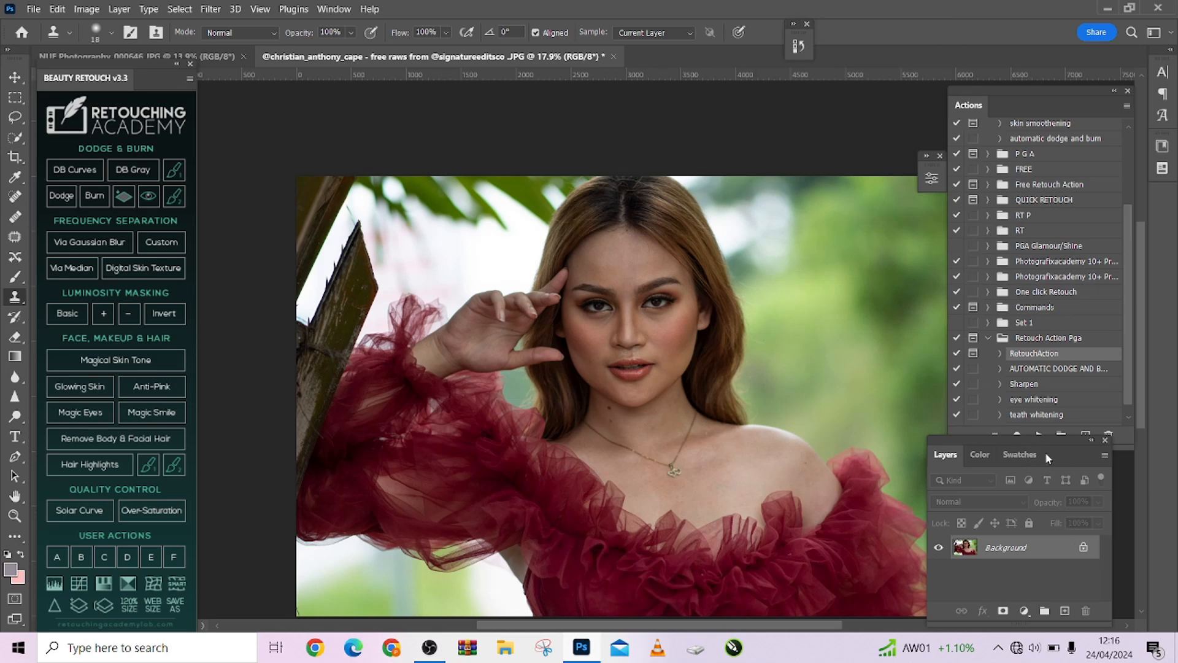
# Run the RetouchAction again on the background with a Median radius of 10 pixels.
pyautogui.moveTo(1044, 452); pyautogui.dragTo(1080, 475)
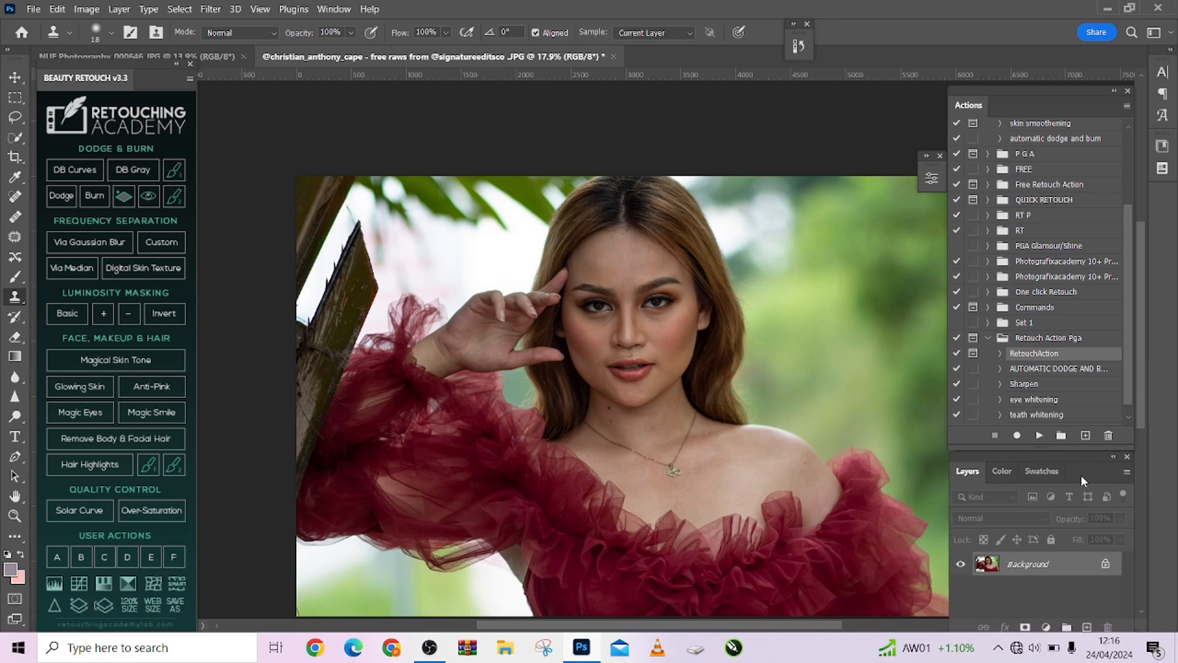
pyautogui.click(1039, 435)
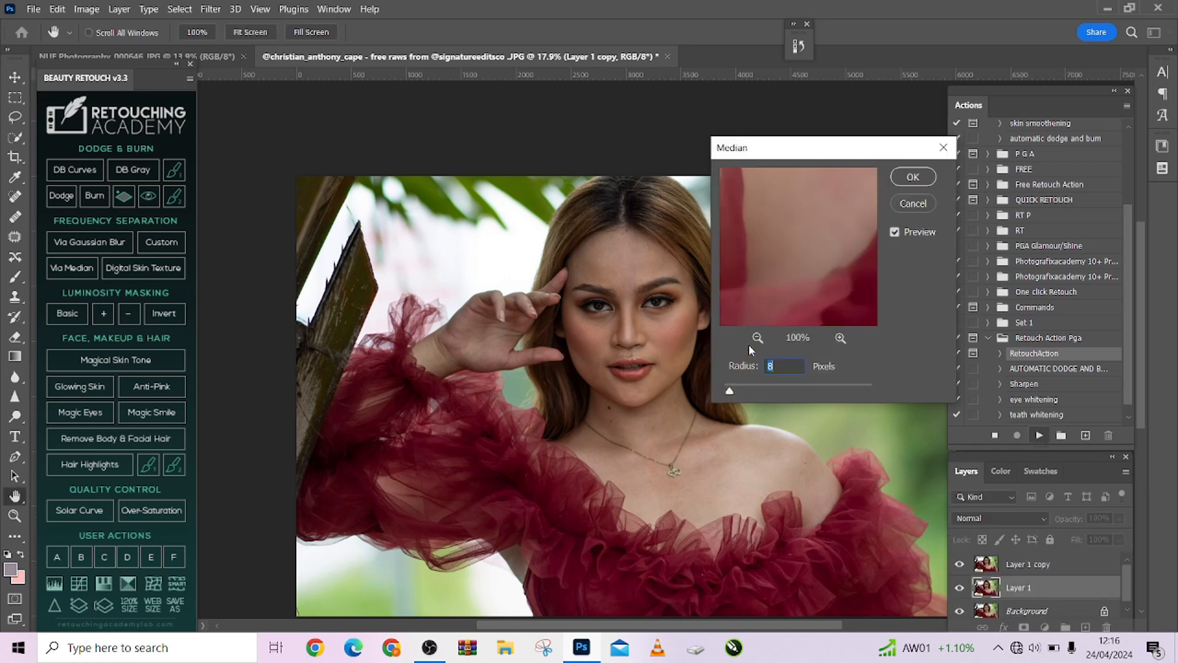
pyautogui.write('10')
pyautogui.click(913, 180)
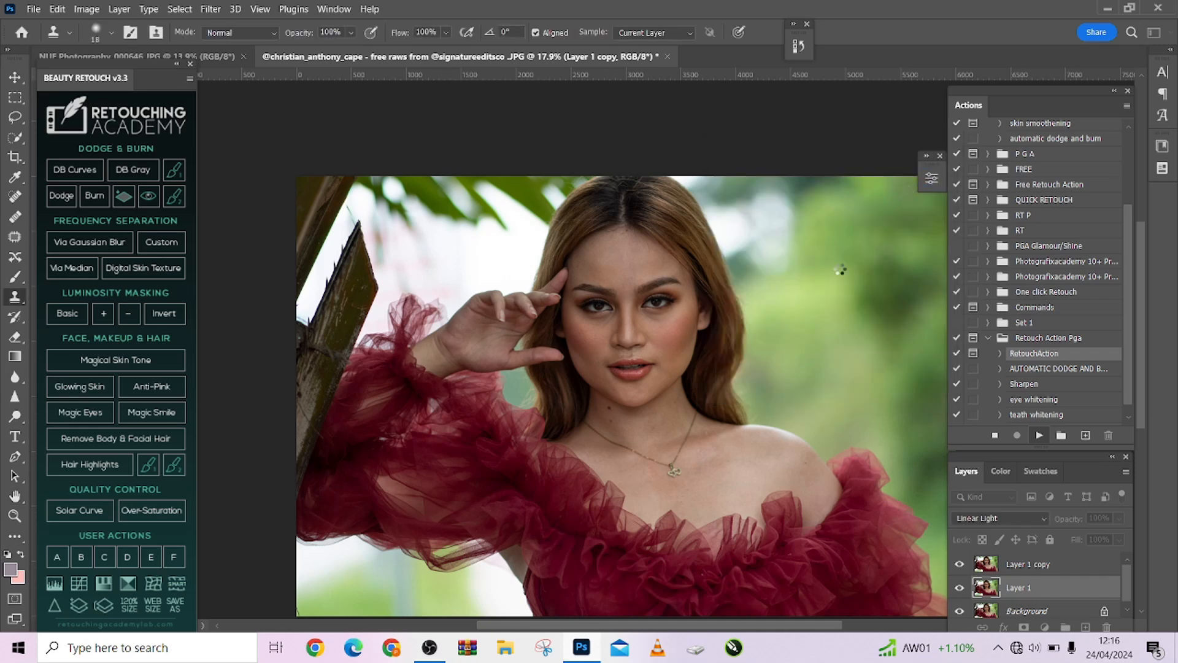
# Save a second history snapshot for the 10-pixel retouch and delete its RetouchAction PGA layer.
pyautogui.click(799, 46)
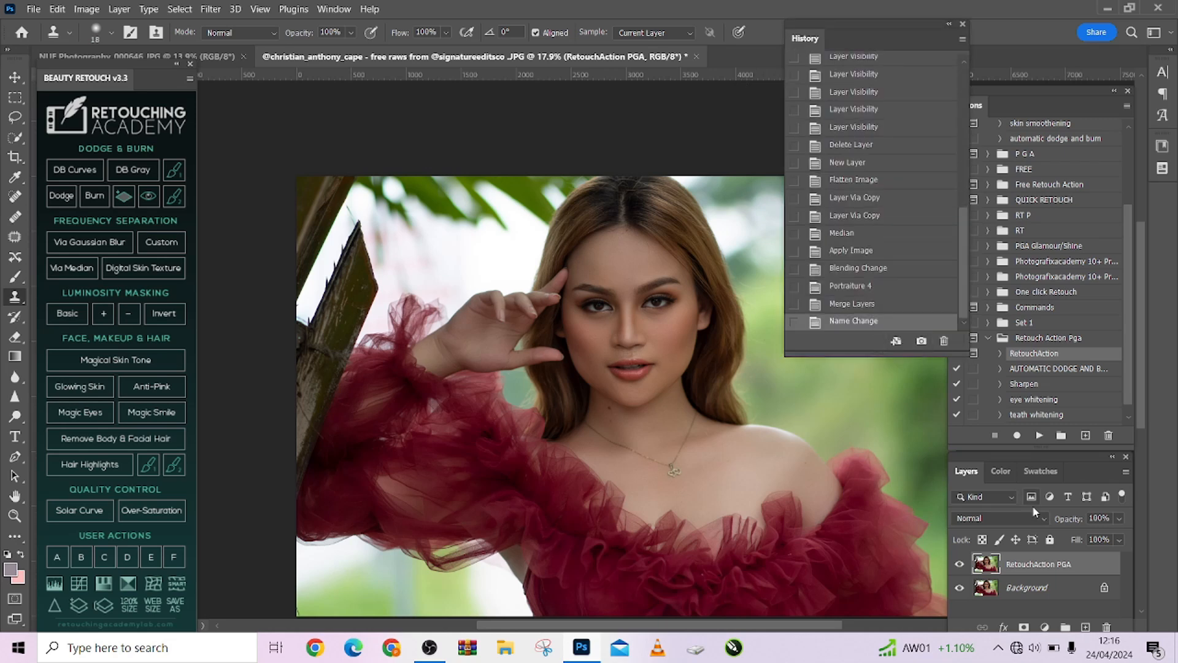
pyautogui.moveTo(1055, 564); pyautogui.dragTo(1106, 627)
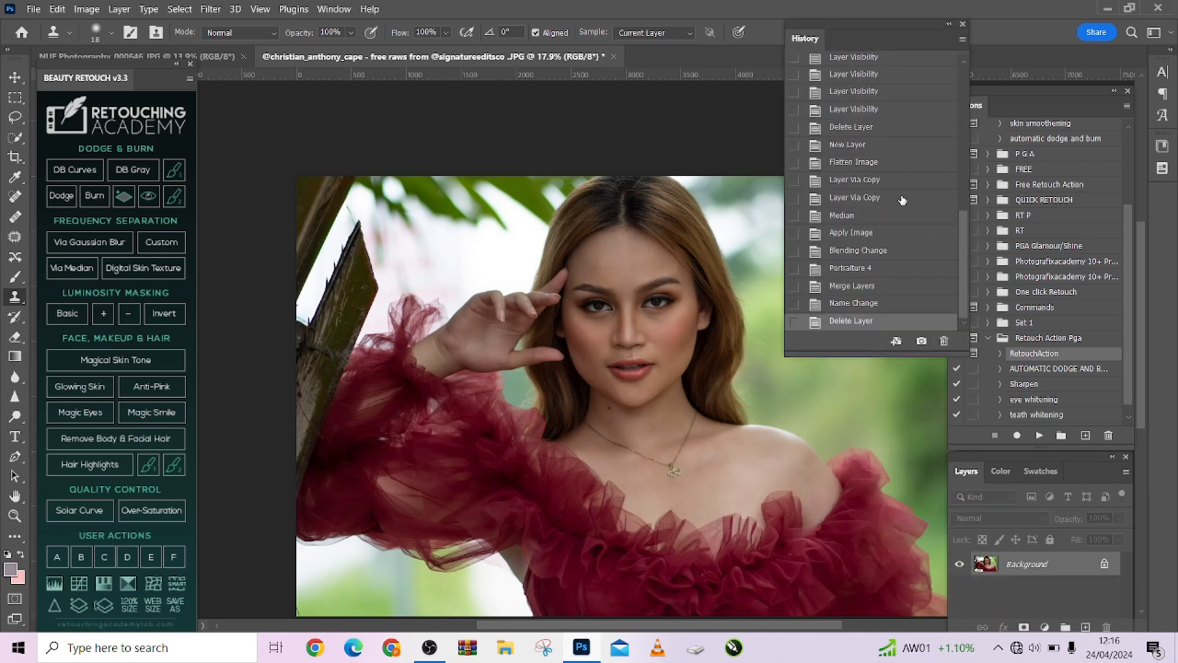
# Compare Snapshot 1 and Snapshot 2 close up on the facial skin and return the image to Snapshot 1.
pyautogui.scroll(3, 886, 186)
pyautogui.scroll(5, 887, 186)
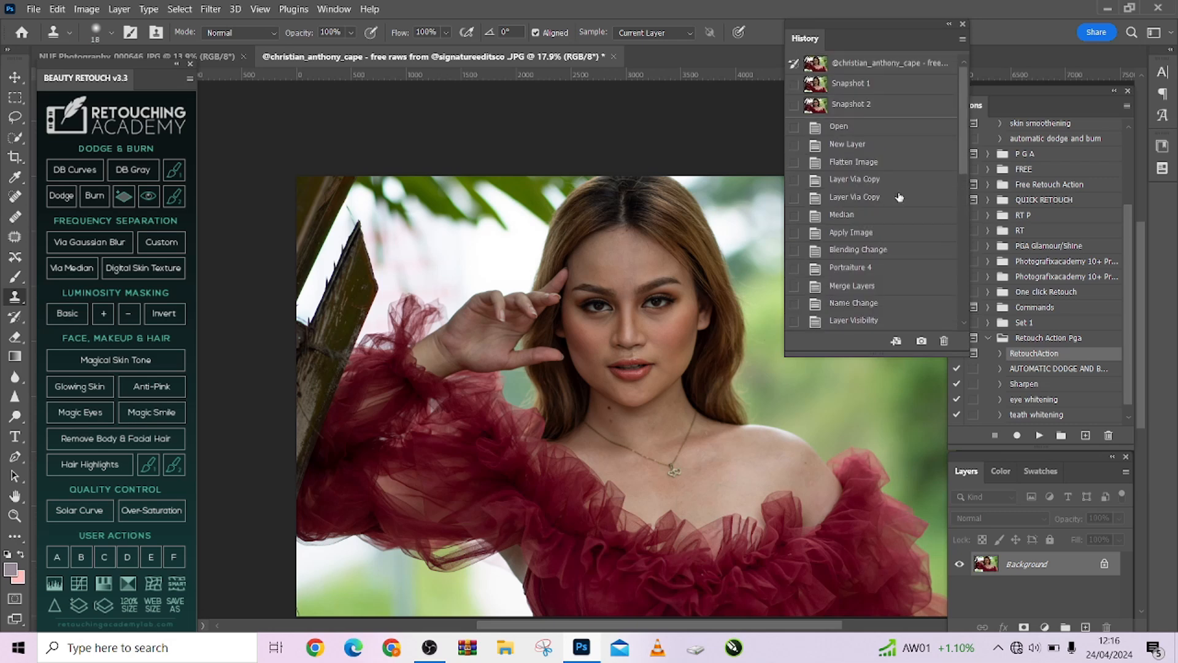
pyautogui.click(902, 86)
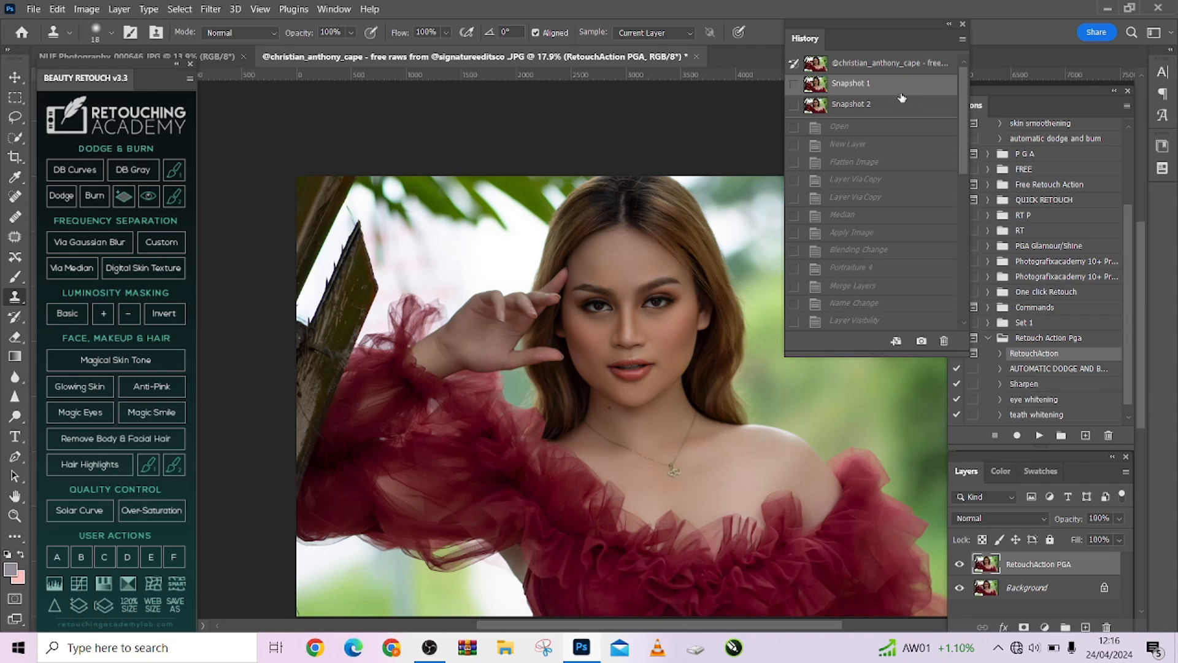
pyautogui.click(902, 106)
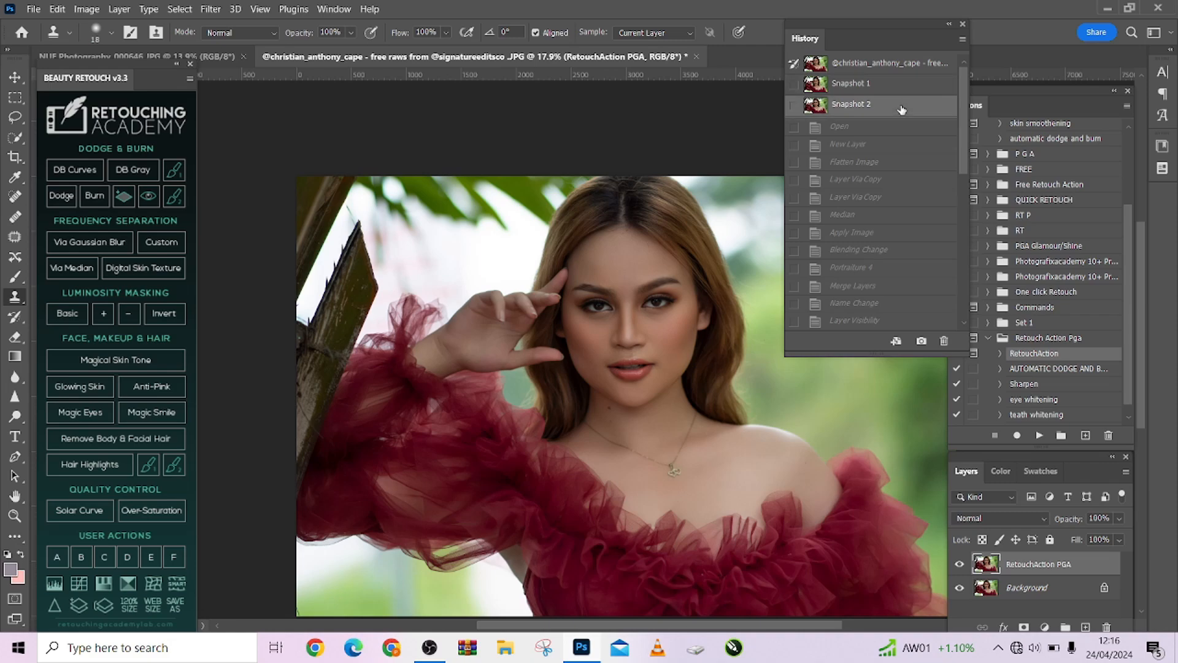
pyautogui.scroll(6, 645, 262)
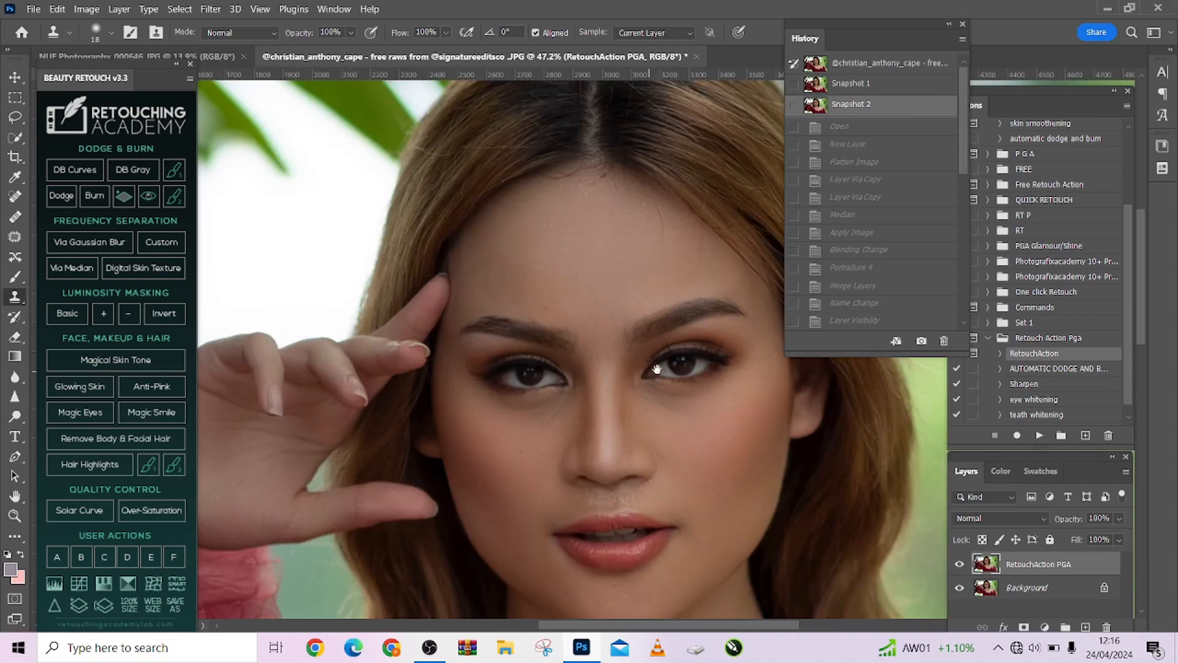
pyautogui.scroll(4, 656, 369)
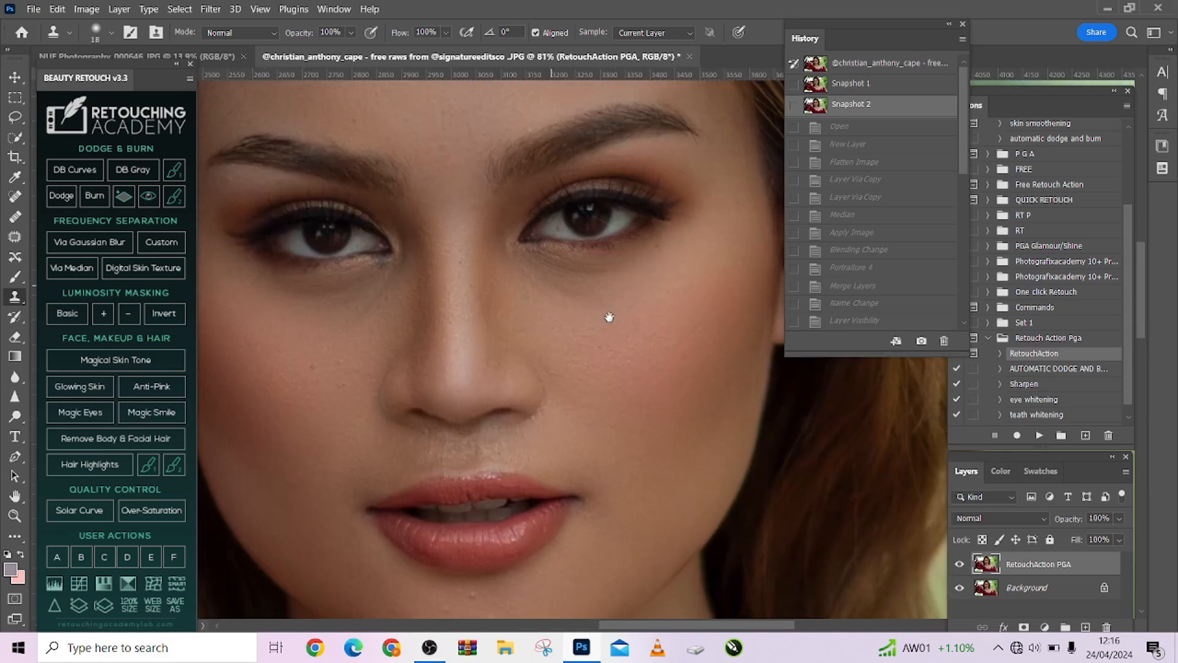
pyautogui.click(876, 89)
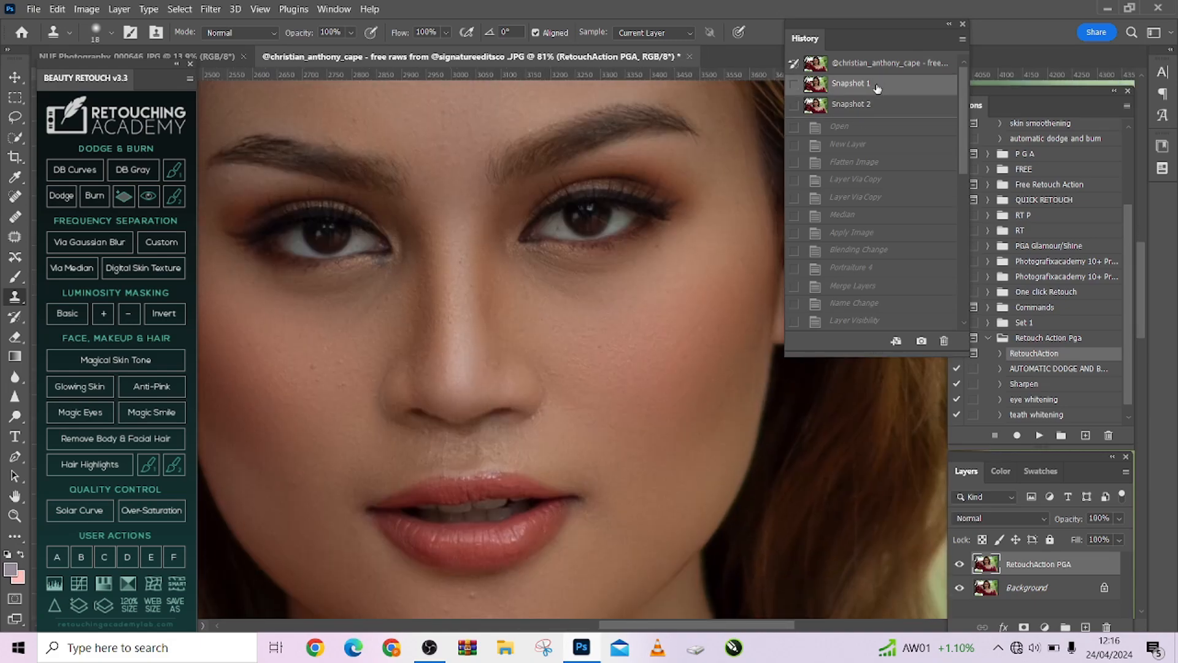
pyautogui.scroll(4, 622, 279)
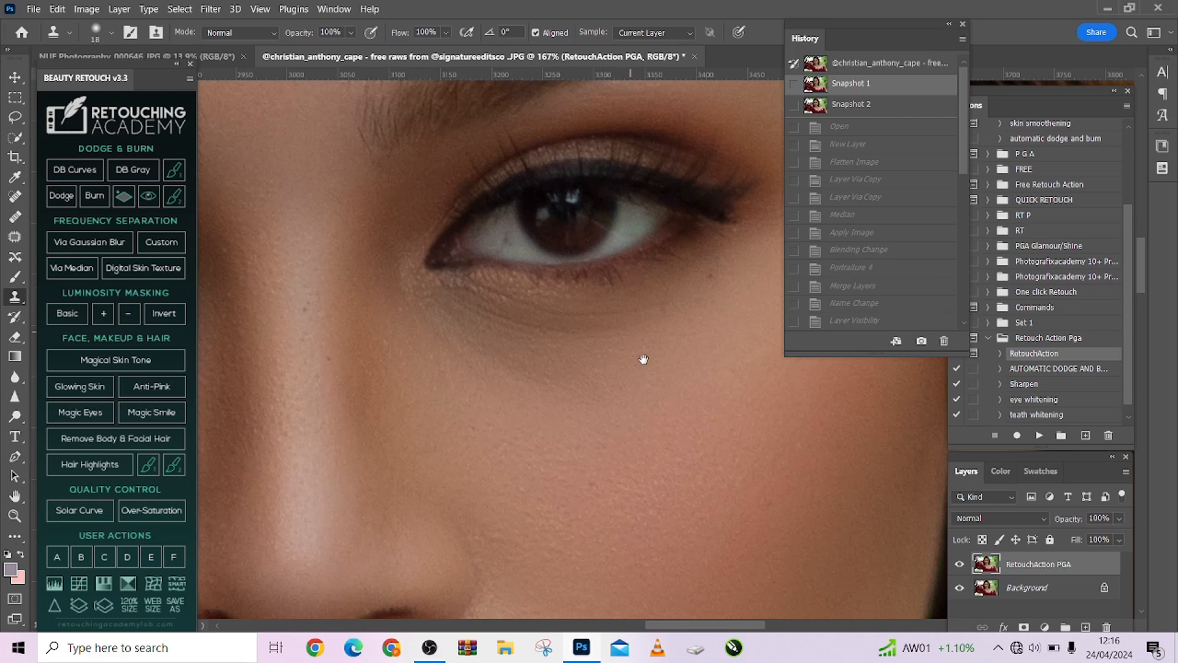
pyautogui.scroll(-2, 592, 197)
pyautogui.scroll(-2, 576, 270)
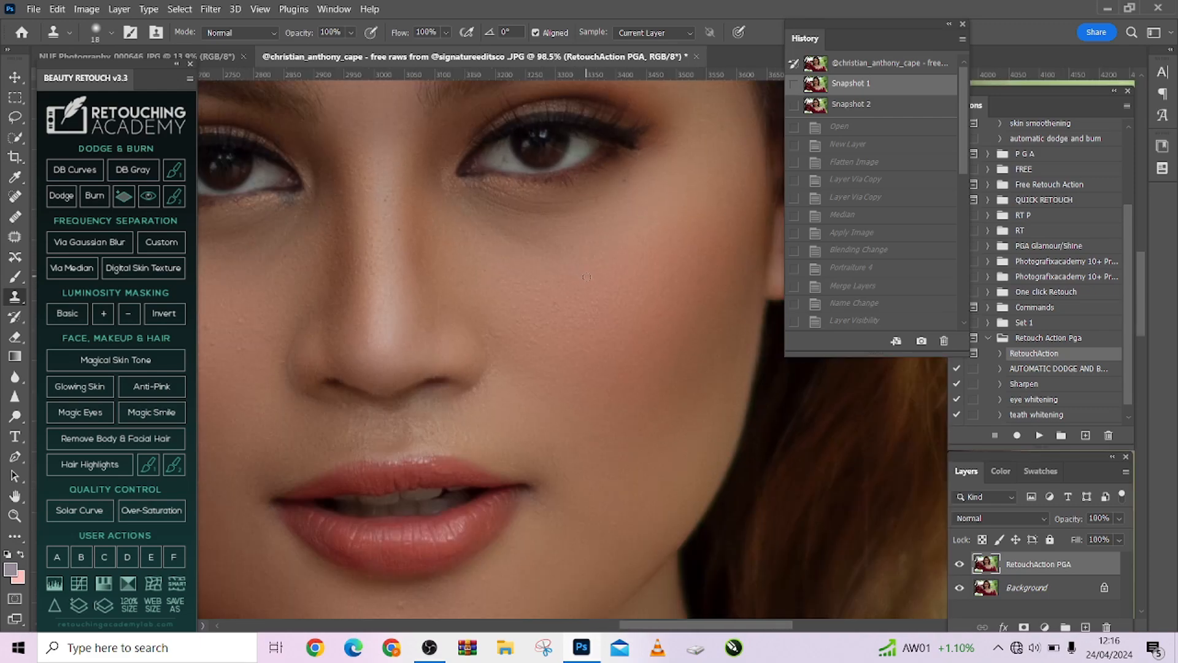
pyautogui.click(898, 107)
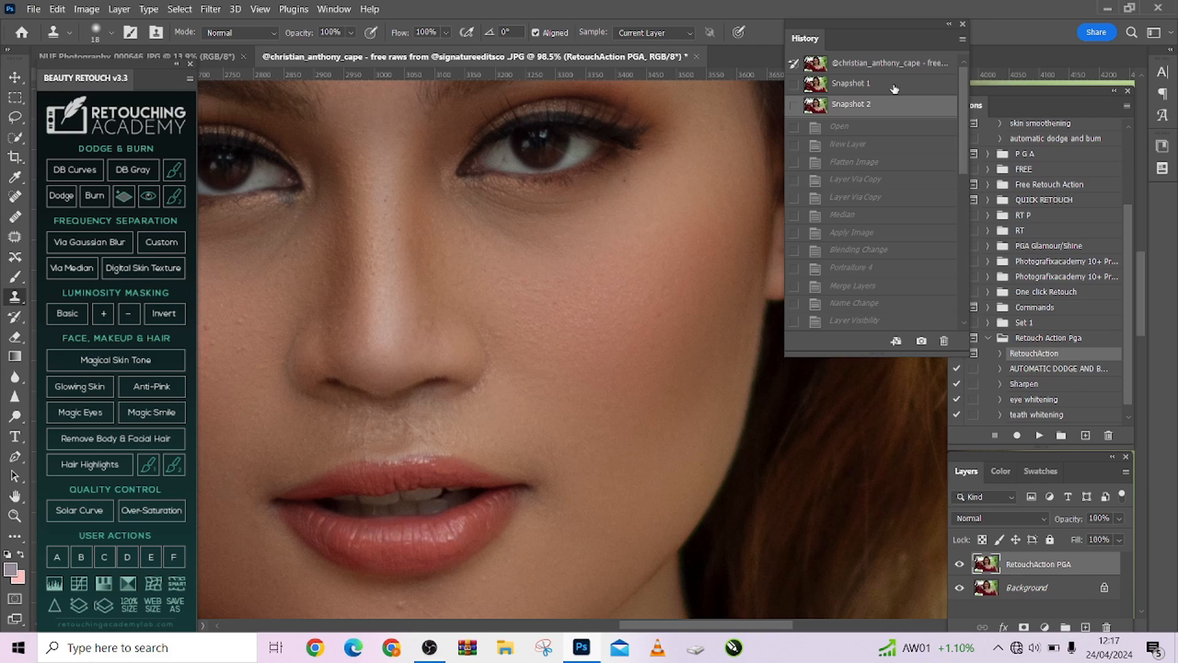
pyautogui.click(894, 89)
# Collapse the Beauty Retouch panel and flatten the retouched portrait into a single background layer.
pyautogui.click(176, 64)
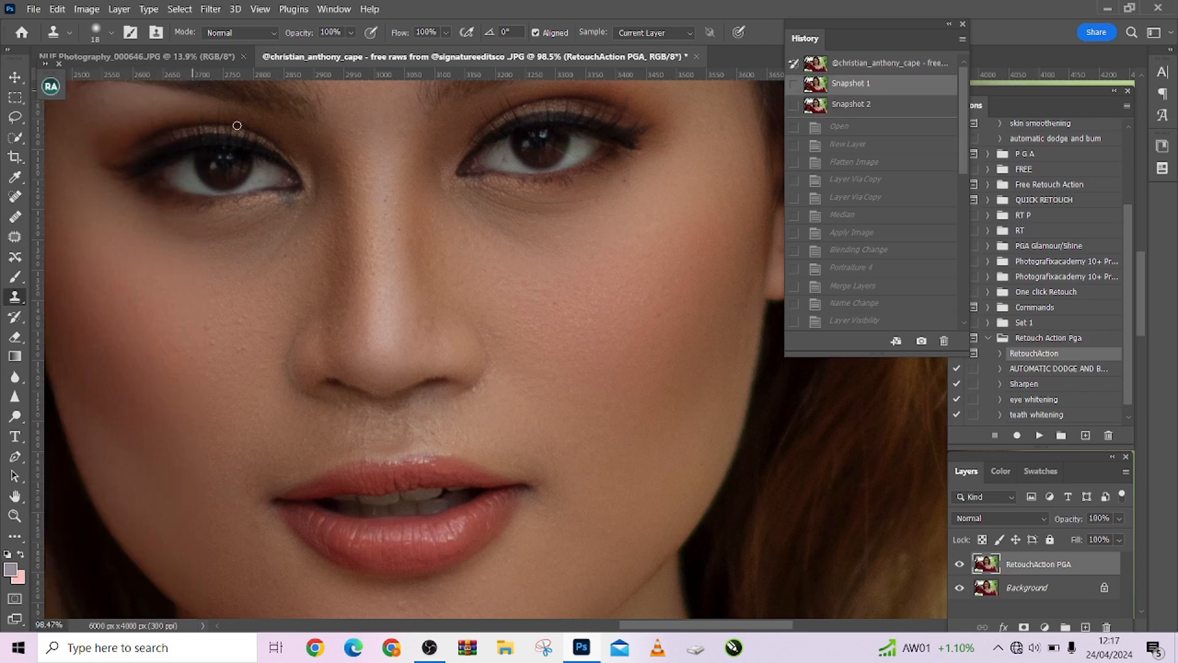
pyautogui.scroll(-10, 528, 246)
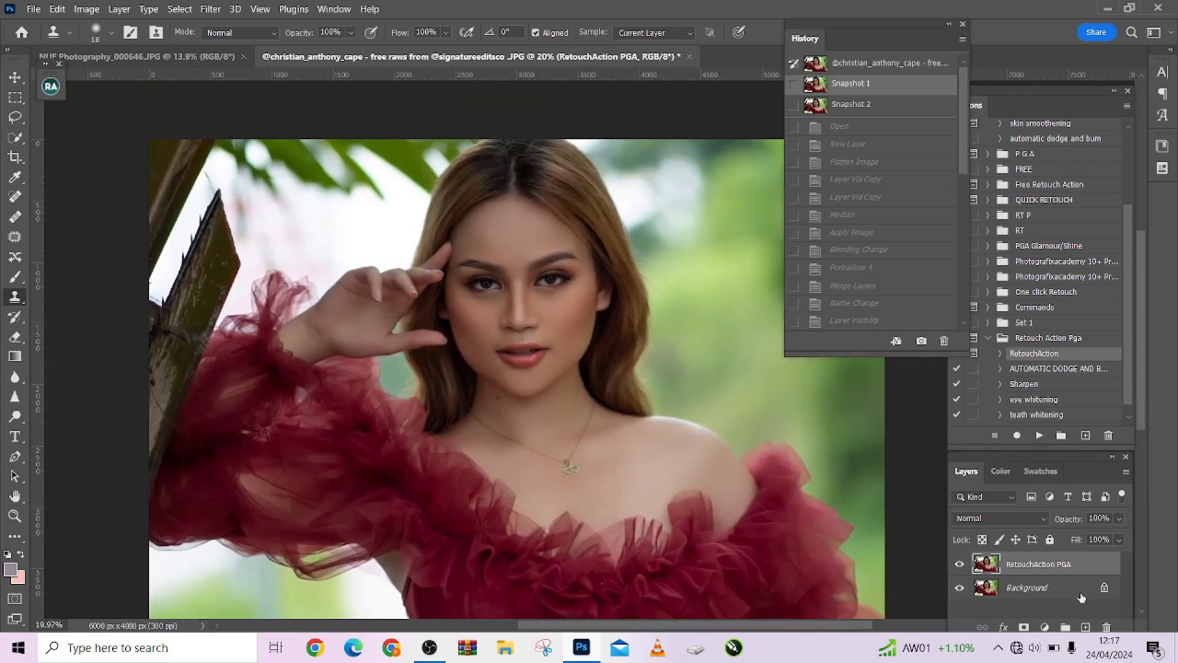
pyautogui.rightClick(1077, 590)
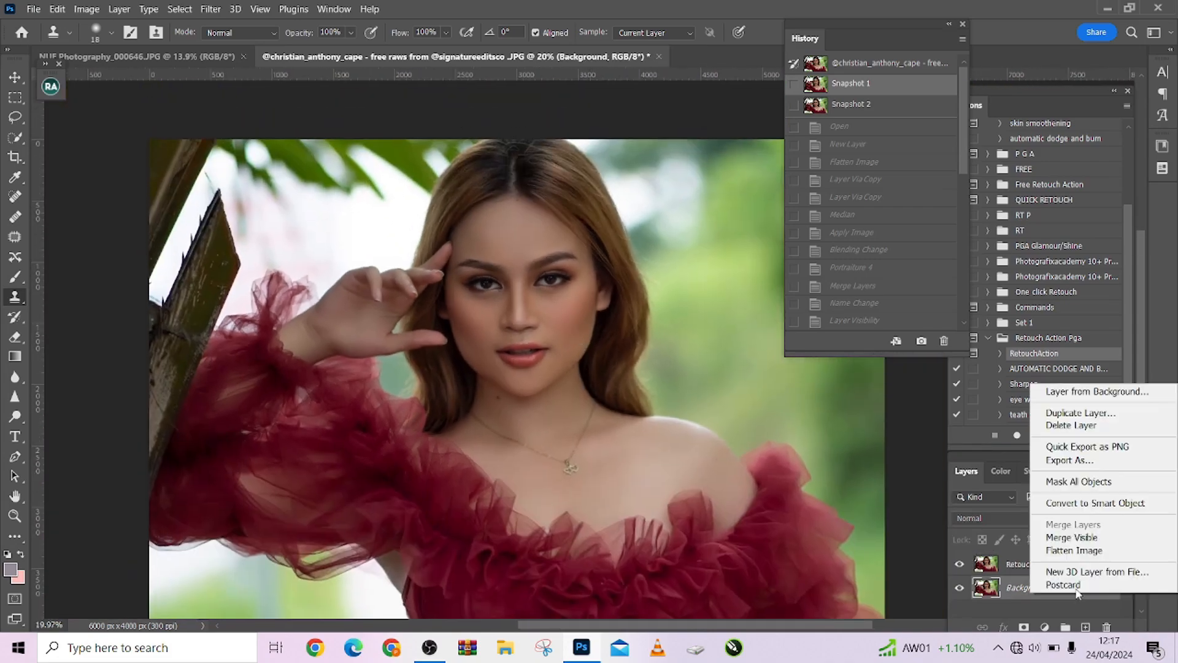
pyautogui.click(1074, 550)
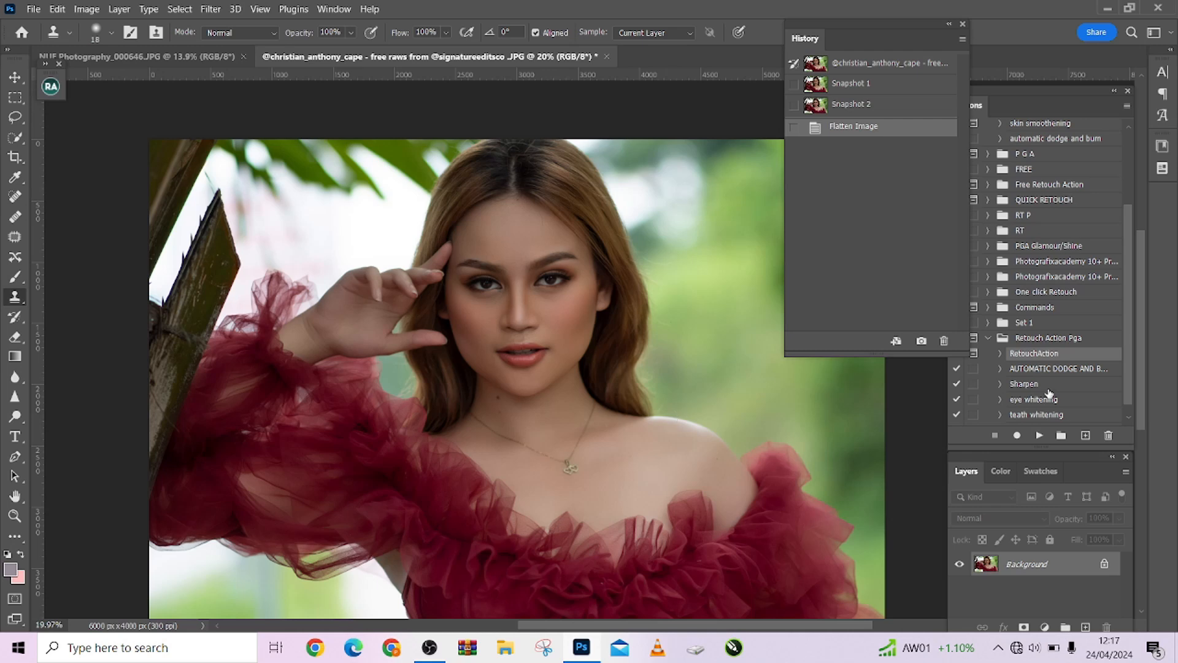
# Run the automatic dodge and burn action from the Retouch Action Pga set on the flattened image.
pyautogui.click(1053, 368)
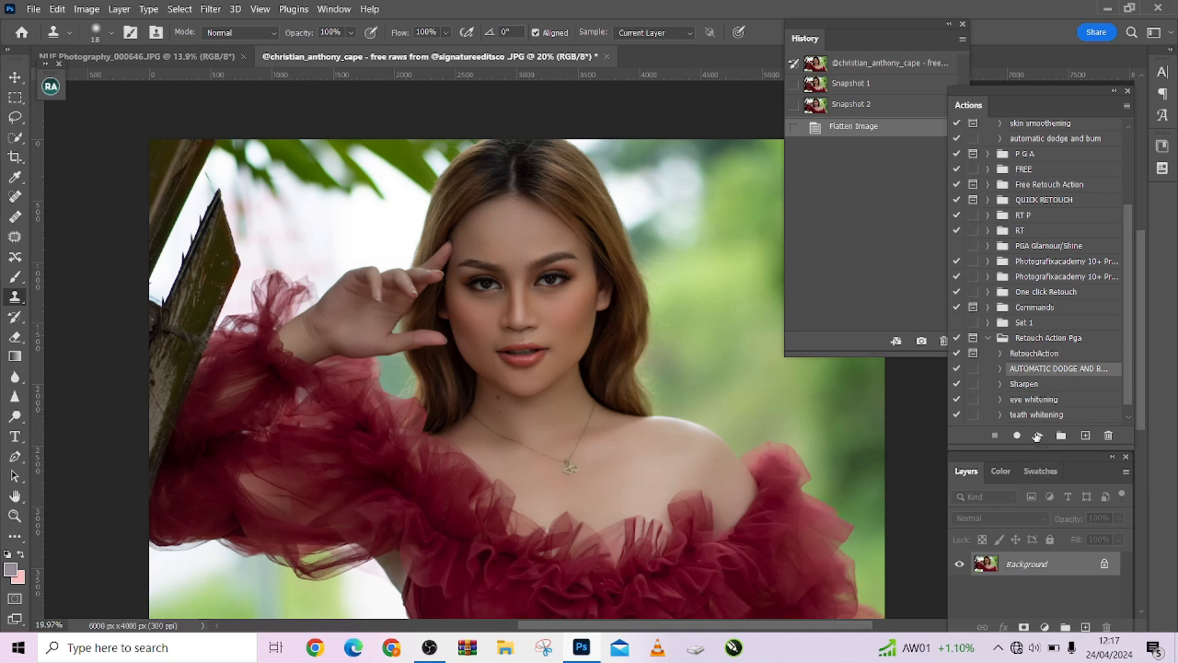
pyautogui.click(1037, 436)
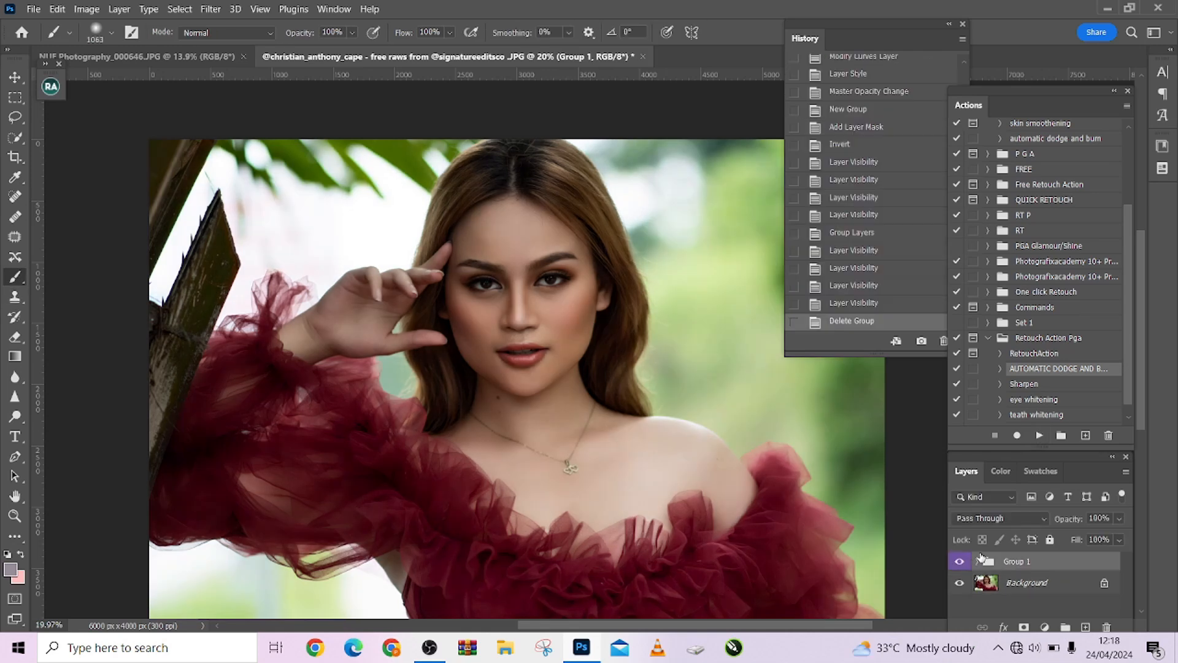
# Add a hide-all layer mask to Group 1 and paint white over the face, neck and upper chest.
pyautogui.keyDown('alt'); pyautogui.click(1024, 627); pyautogui.keyUp('alt')
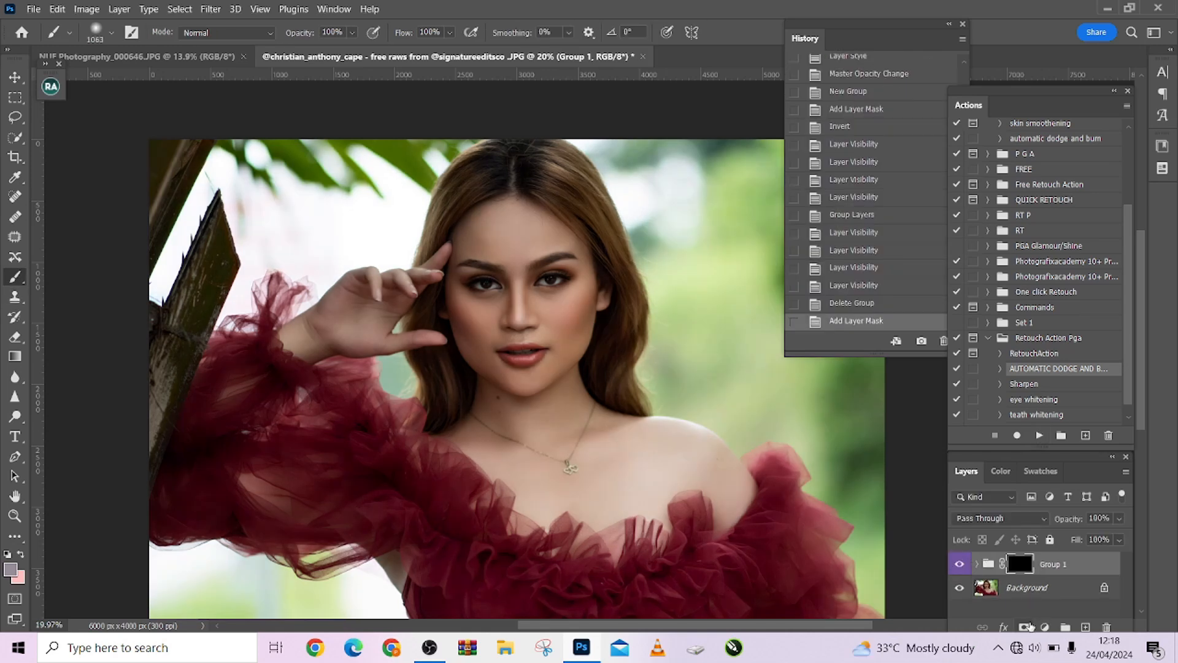
pyautogui.moveTo(524, 332)
pyautogui.mouseDown()
pyautogui.moveTo(515, 284)
pyautogui.moveTo(531, 372)
pyautogui.moveTo(510, 245)
pyautogui.moveTo(552, 344)
pyautogui.mouseUp()
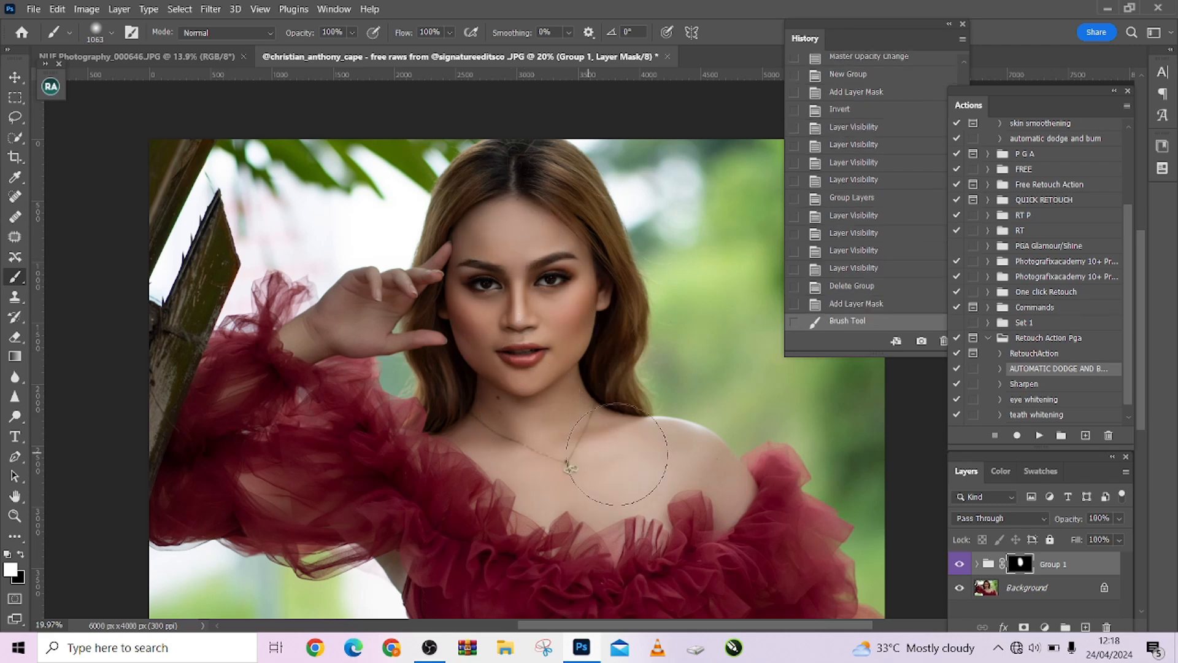
pyautogui.click(646, 462)
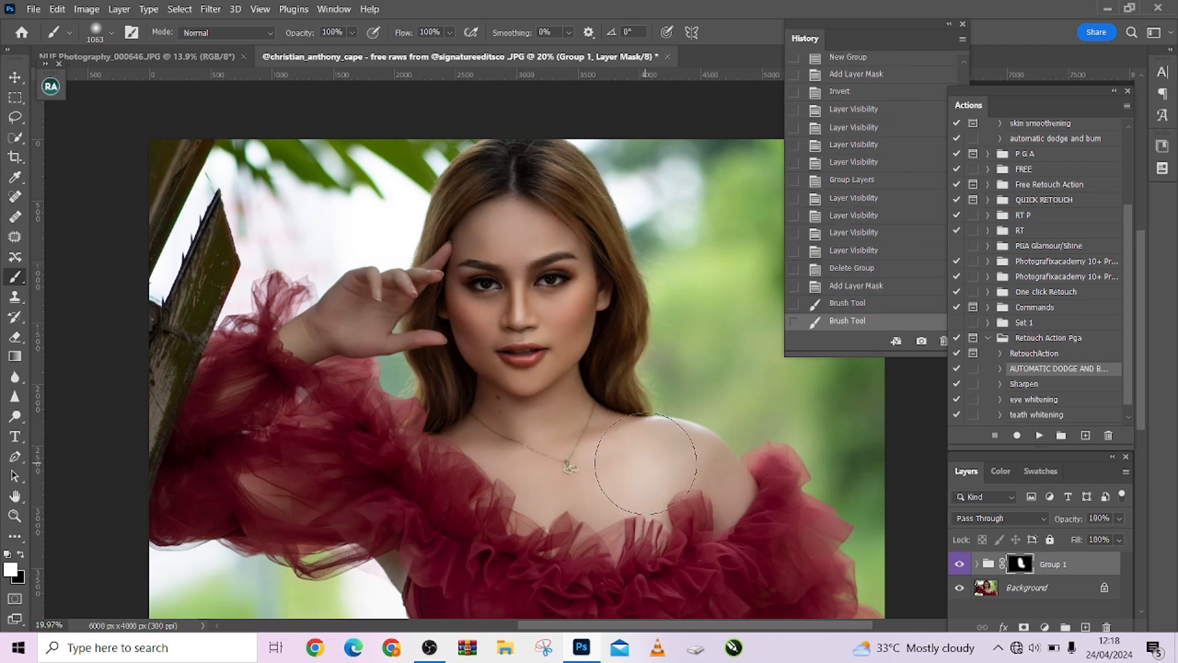
# Reveal Group 1's dodge and burn on the shoulder, lower neck and raised hand with progressively smaller white brushes.
pyautogui.press('[')
pyautogui.press('[')
pyautogui.press('[')
pyautogui.press('[')
pyautogui.press('[')
pyautogui.moveTo(692, 461)
pyautogui.mouseDown()
pyautogui.moveTo(729, 498)
pyautogui.moveTo(700, 461)
pyautogui.moveTo(579, 500)
pyautogui.moveTo(545, 491)
pyautogui.moveTo(523, 440)
pyautogui.moveTo(485, 423)
pyautogui.moveTo(470, 368)
pyautogui.mouseUp()
pyautogui.press('[')
pyautogui.press('[')
pyautogui.press('[')
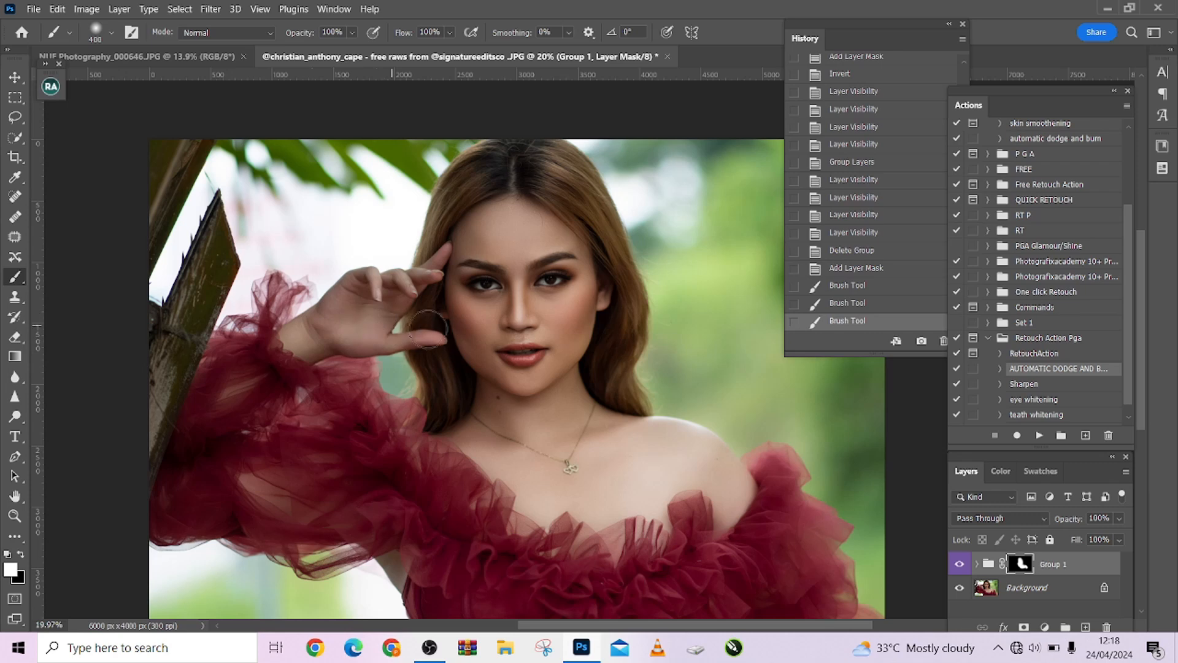
pyautogui.click(428, 329)
# Paint the group mask white over the hair on both sides of the face and the chest with a 600 px brush.
pyautogui.press(']')
pyautogui.press(']')
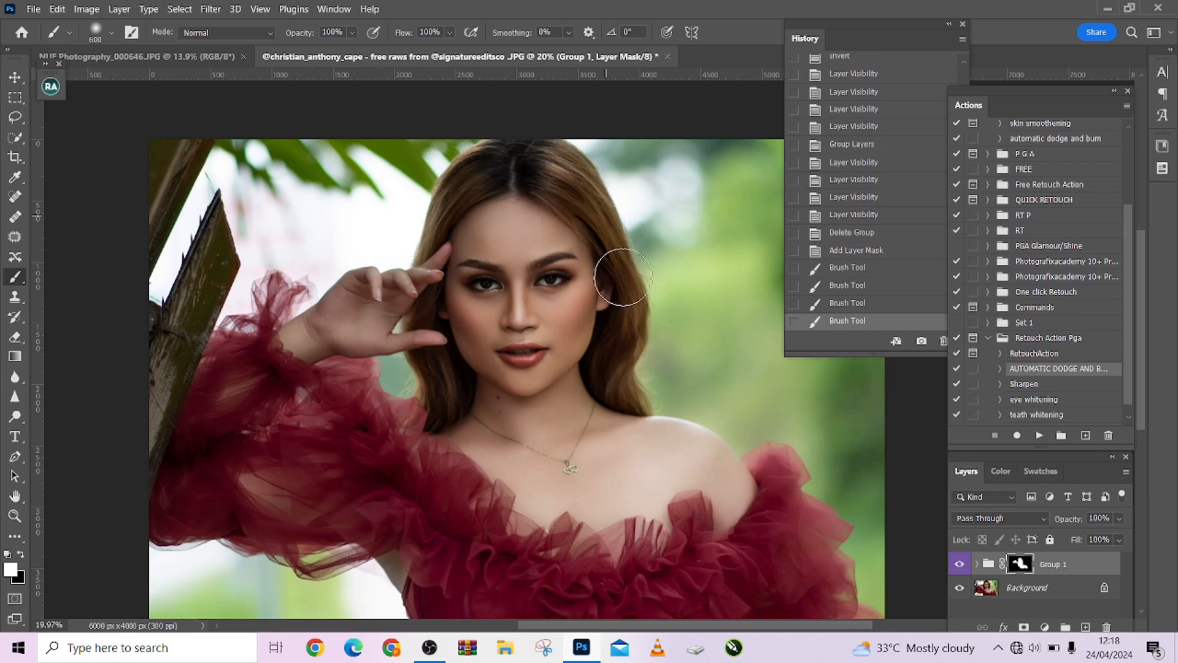
pyautogui.moveTo(623, 277); pyautogui.dragTo(615, 376)
pyautogui.moveTo(408, 321); pyautogui.dragTo(442, 413)
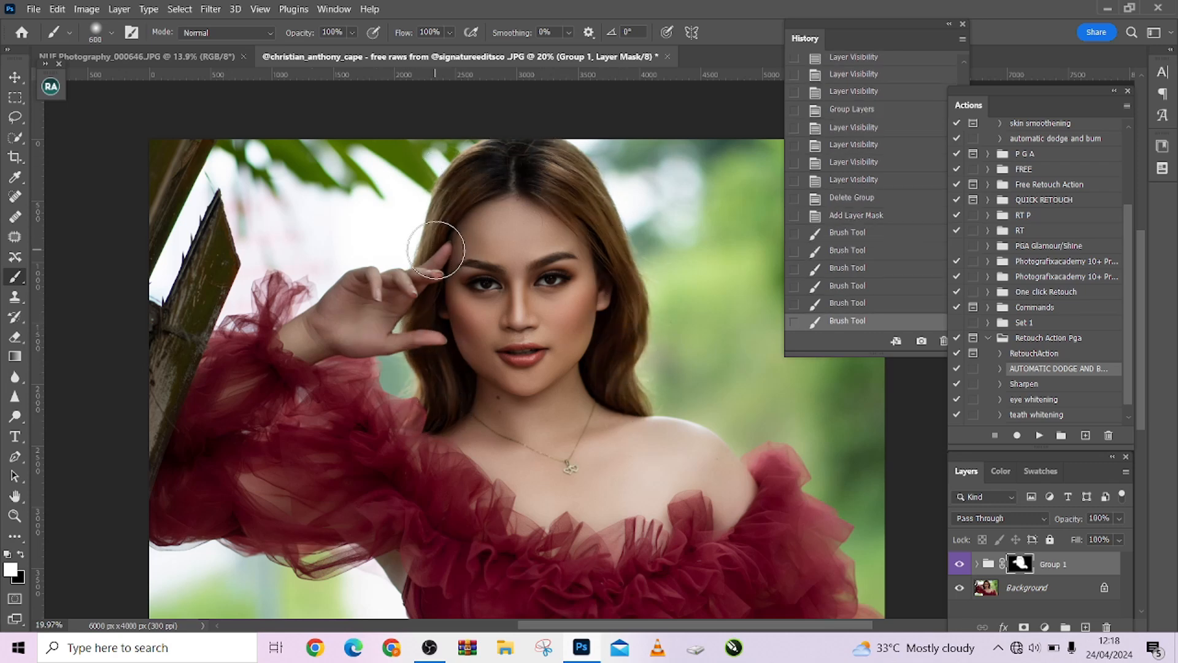
pyautogui.moveTo(647, 494); pyautogui.dragTo(638, 482)
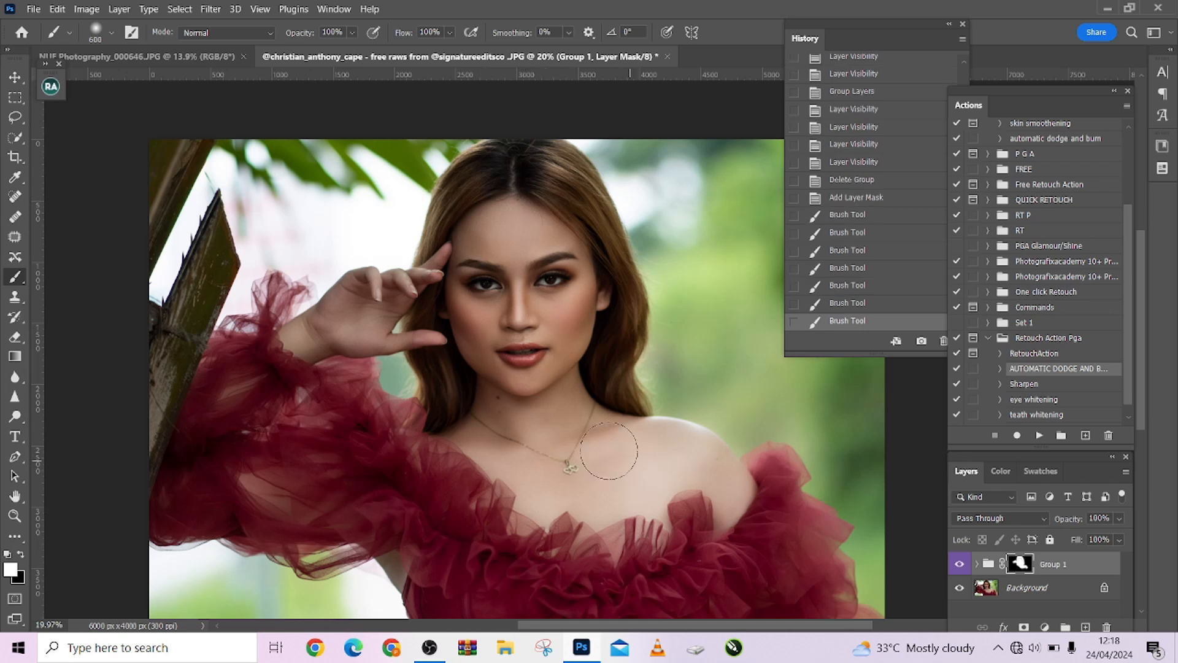
# Compare the whole portrait with and without Group 1's masked dodge and burn.
pyautogui.scroll(-3, 580, 432)
pyautogui.click(959, 563)
pyautogui.click(959, 564)
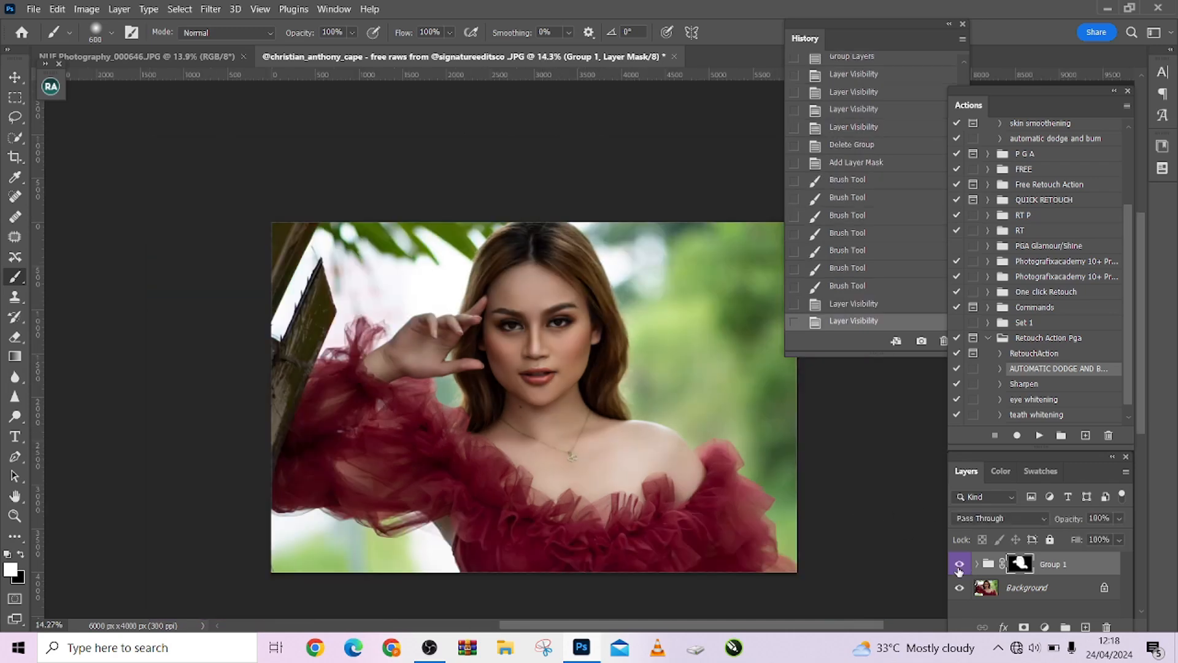
pyautogui.click(959, 565)
pyautogui.click(959, 564)
# Lower Group 1's opacity to 58%, checking it against the hidden state, and flatten the image.
pyautogui.click(1119, 518)
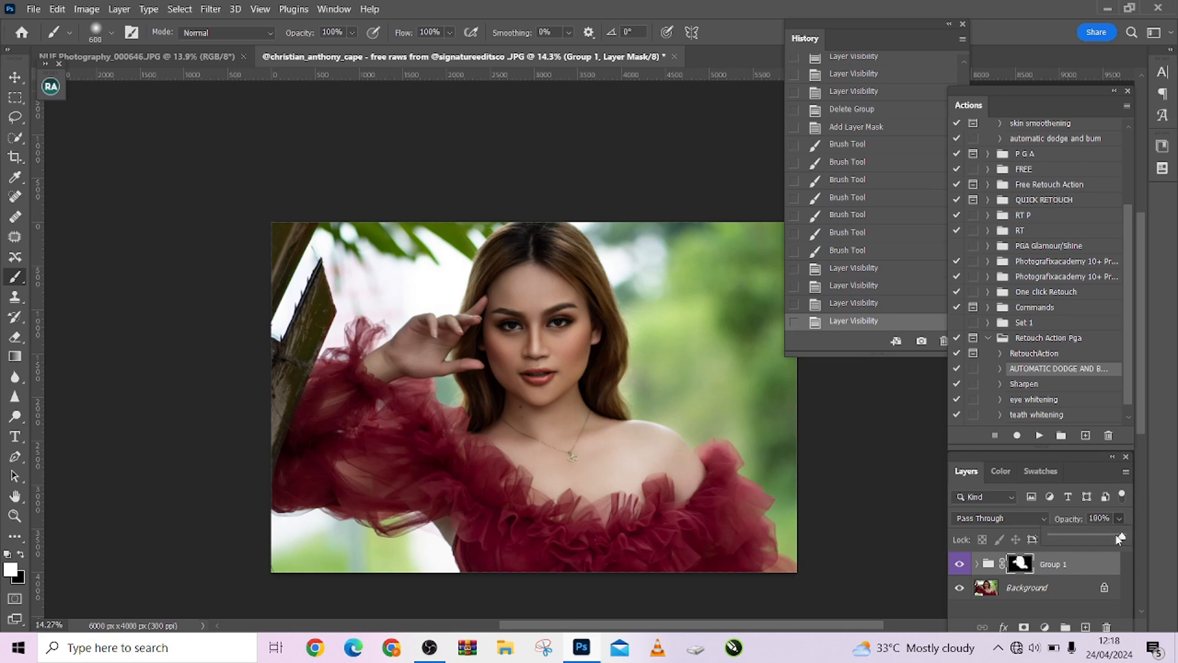
pyautogui.moveTo(1123, 539); pyautogui.dragTo(1097, 540)
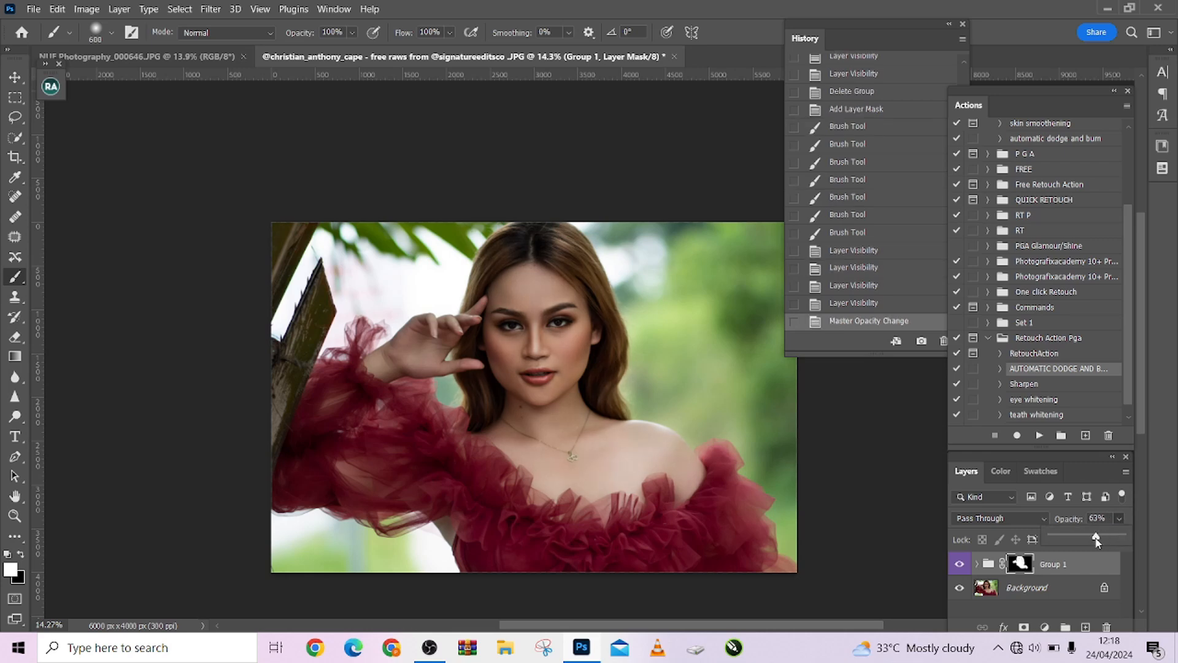
pyautogui.click(959, 565)
pyautogui.click(959, 565)
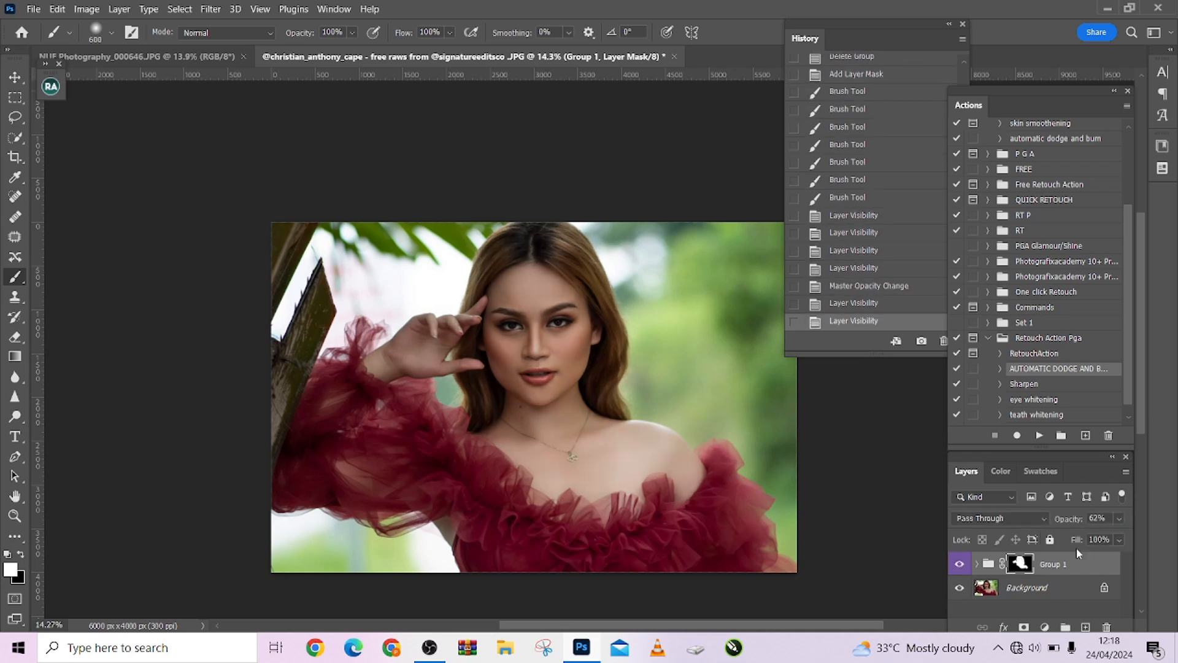
pyautogui.click(1119, 518)
pyautogui.moveTo(1103, 536); pyautogui.dragTo(1092, 536)
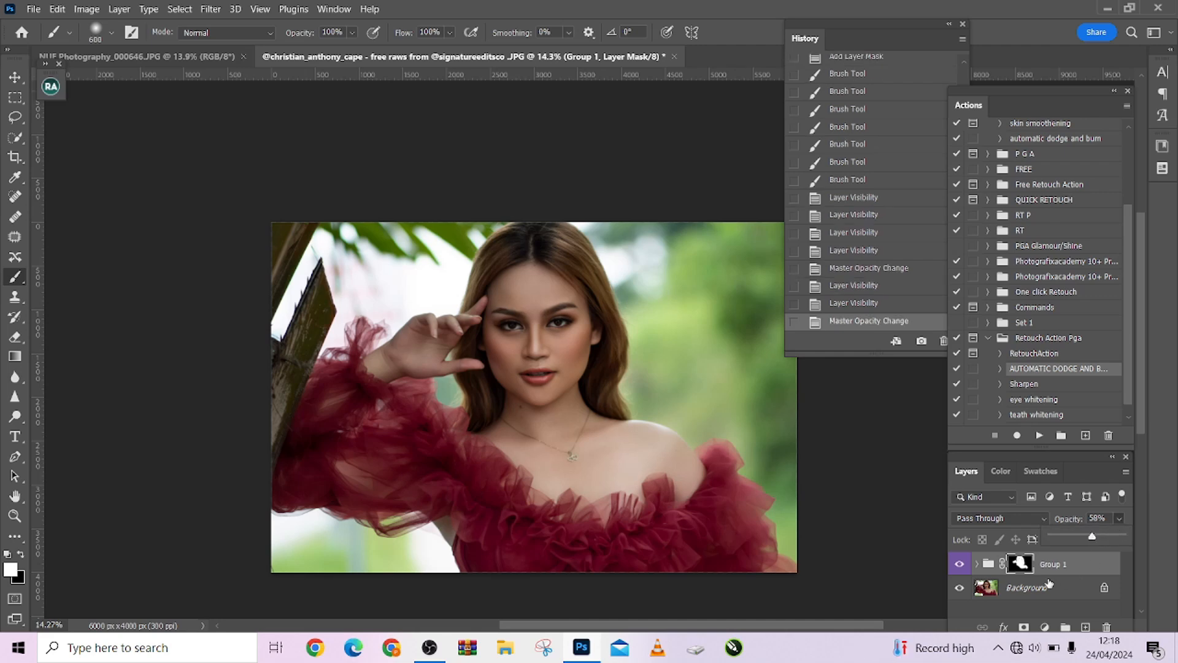
pyautogui.rightClick(1048, 588)
pyautogui.click(1075, 552)
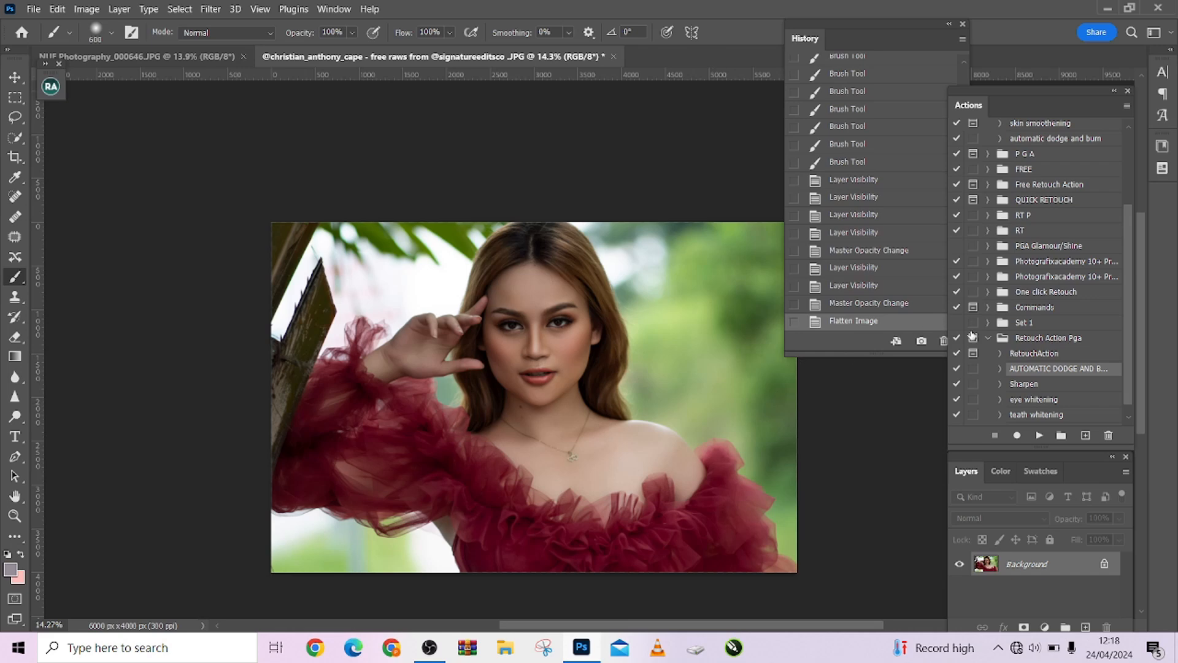
# Apply the 01 - Blue and Gold color grade action from the Photografixacademy set and lower its group's opacity to 29%.
pyautogui.scroll(-1, 1036, 340)
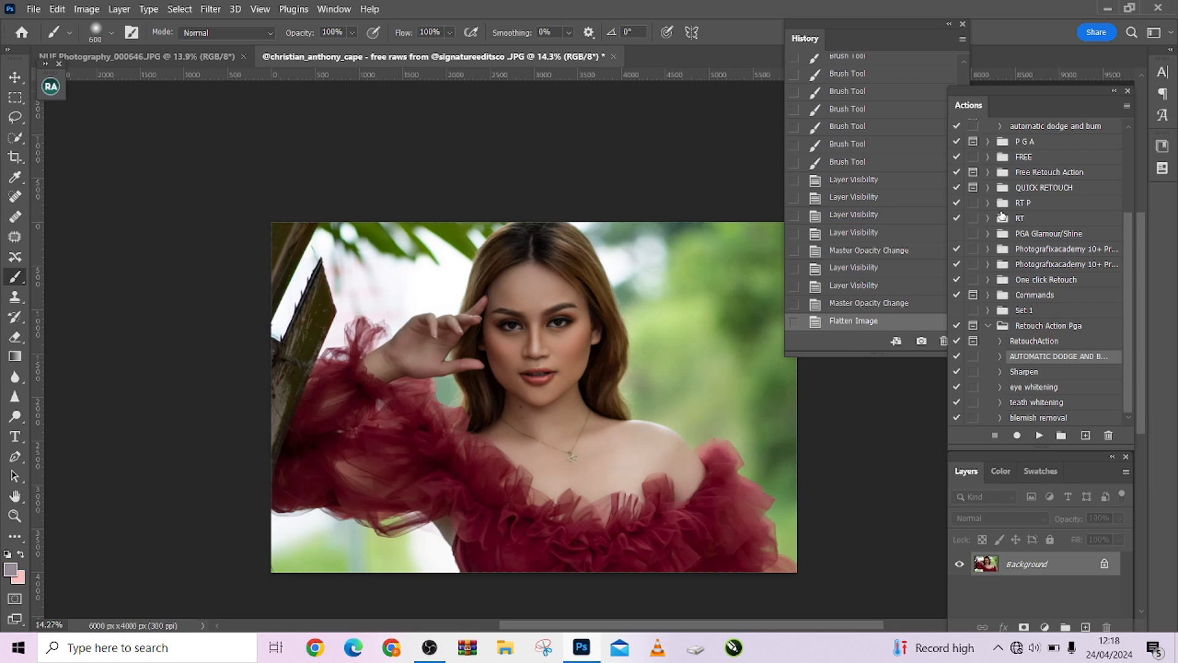
pyautogui.click(990, 311)
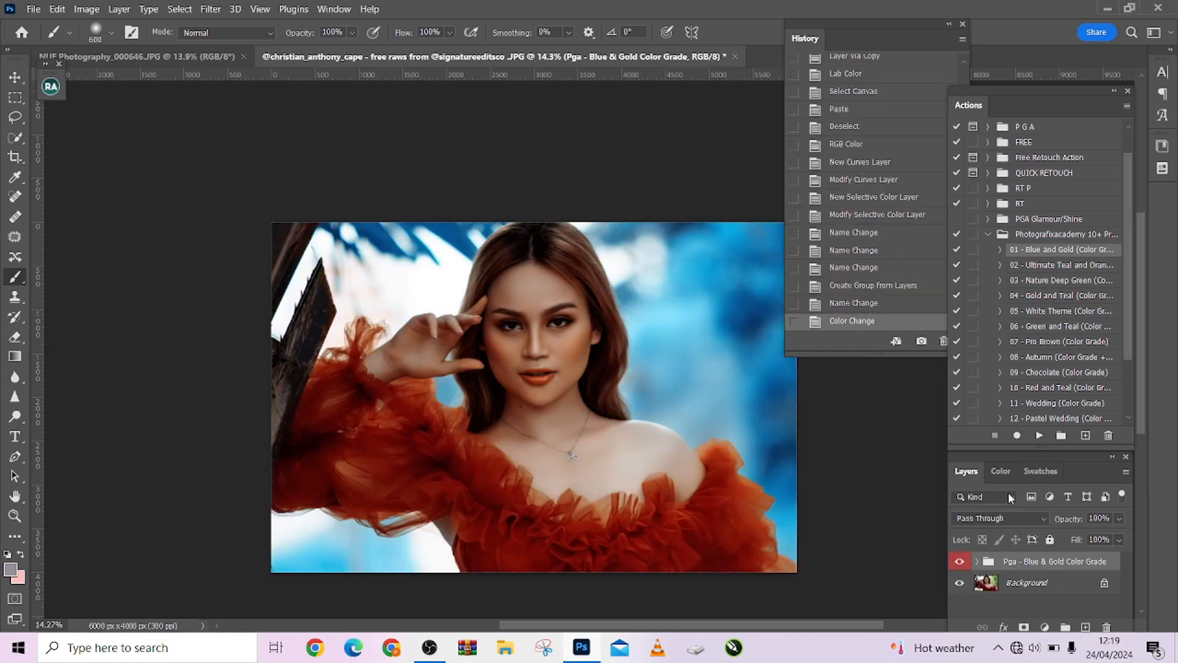
pyautogui.click(1119, 519)
pyautogui.moveTo(1098, 537); pyautogui.dragTo(1077, 537)
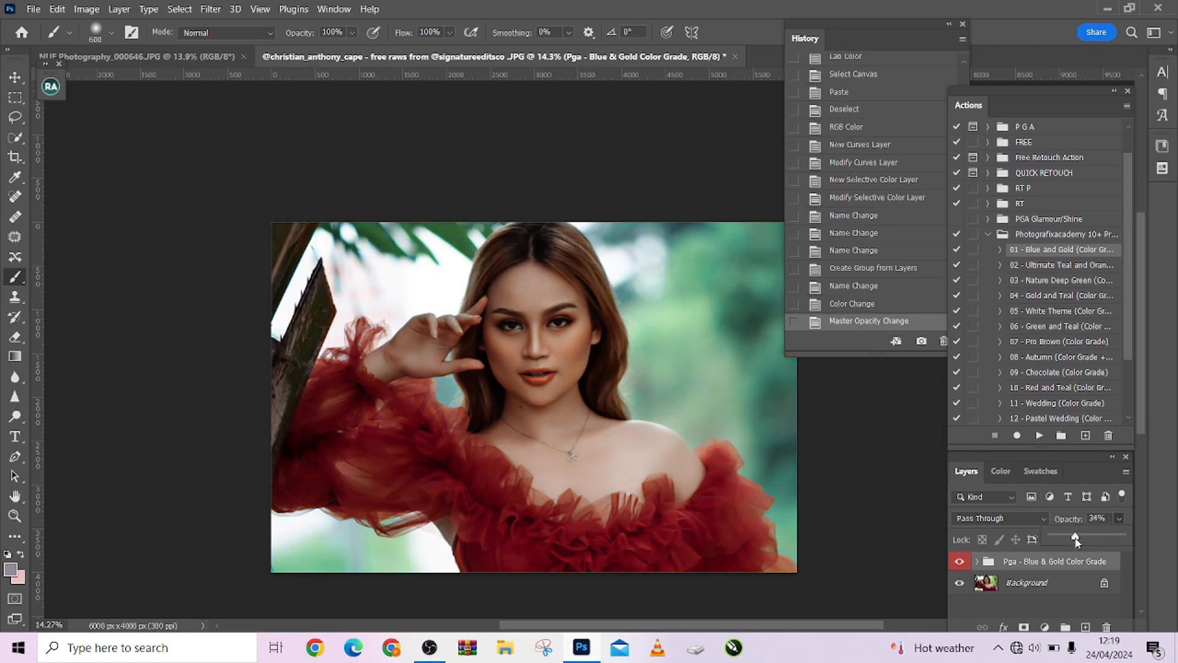
pyautogui.click(959, 562)
pyautogui.click(959, 561)
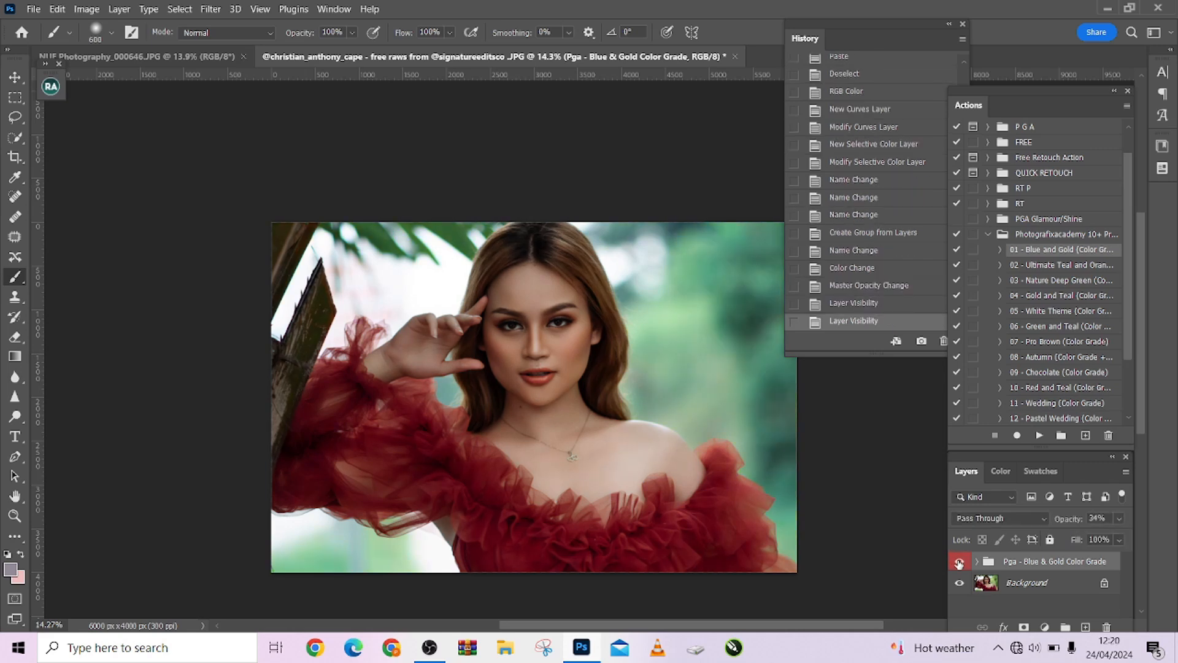
pyautogui.click(1120, 519)
pyautogui.moveTo(1079, 540); pyautogui.dragTo(1076, 540)
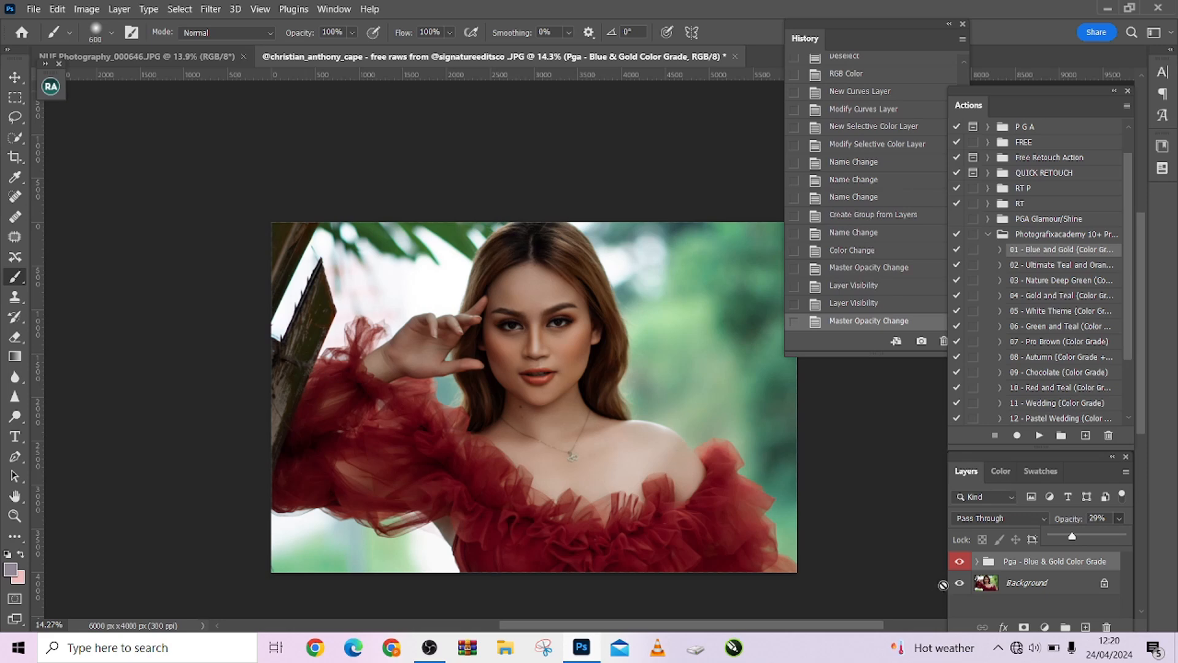
# Compare the original opening snapshot with the graded portrait in the history and return to the latest state.
pyautogui.scroll(5, 910, 103)
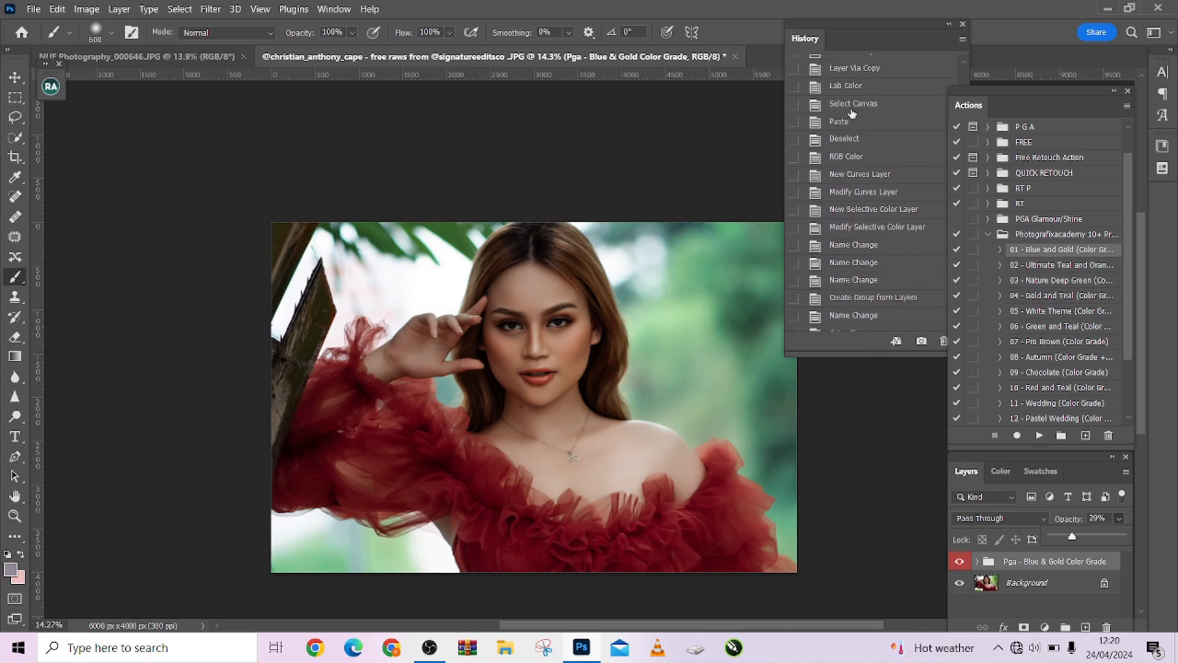
pyautogui.click(1115, 92)
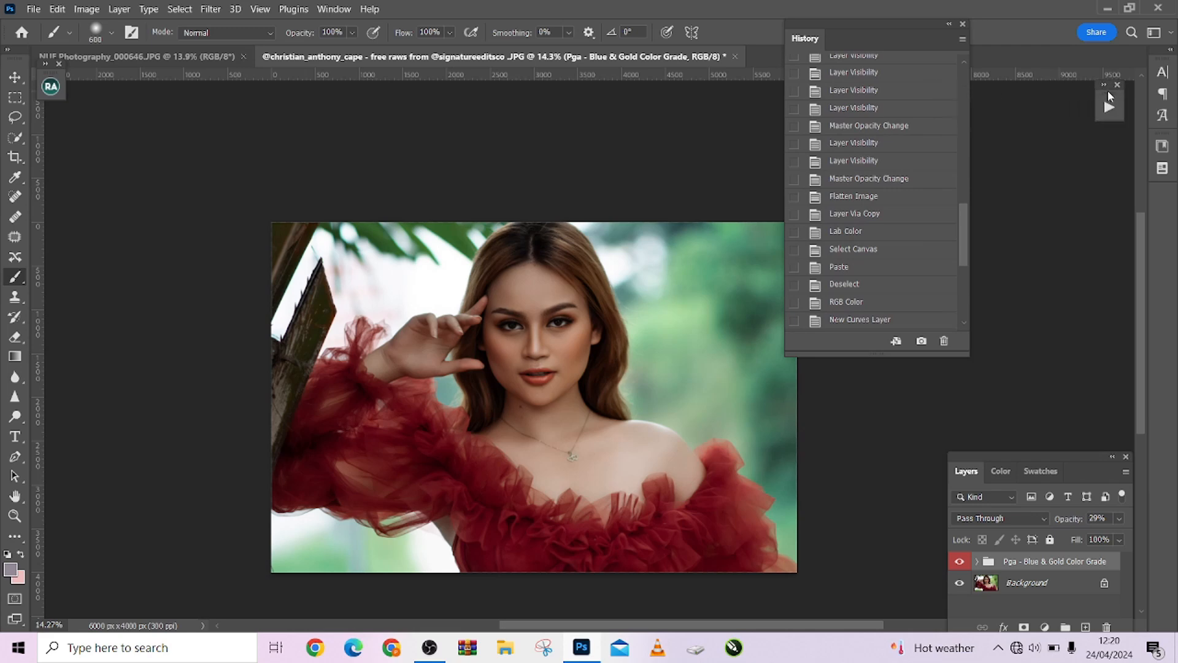
pyautogui.moveTo(911, 40); pyautogui.dragTo(1044, 105)
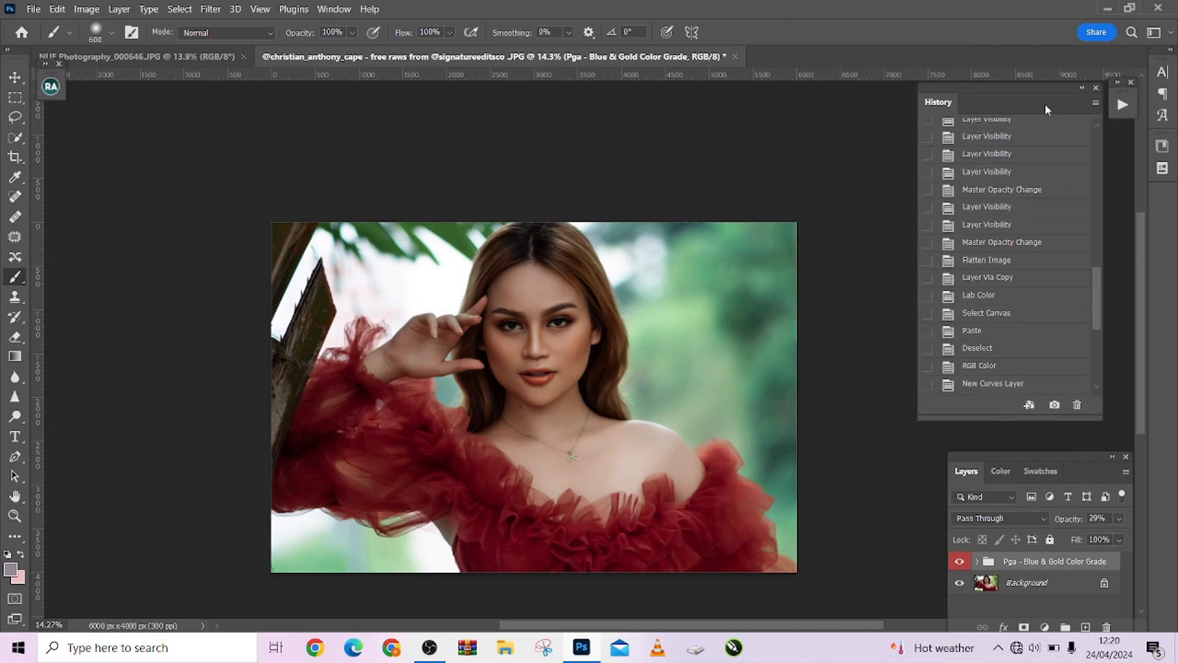
pyautogui.scroll(3, 1012, 196)
pyautogui.moveTo(1097, 280); pyautogui.dragTo(1098, 160)
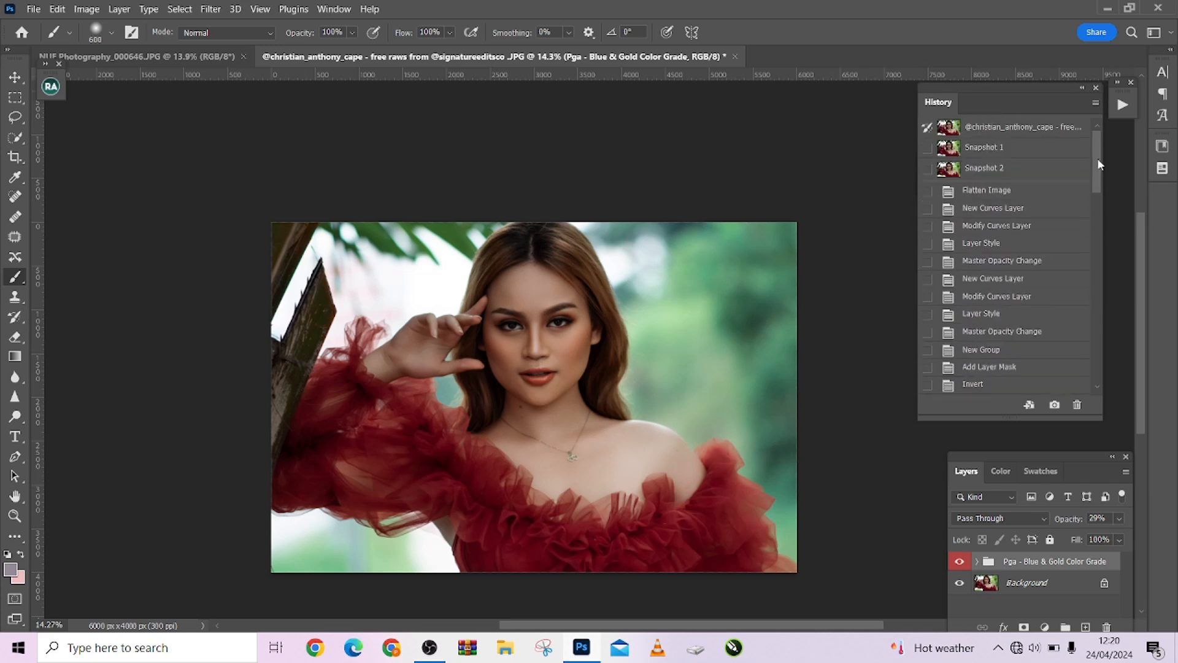
pyautogui.click(1020, 128)
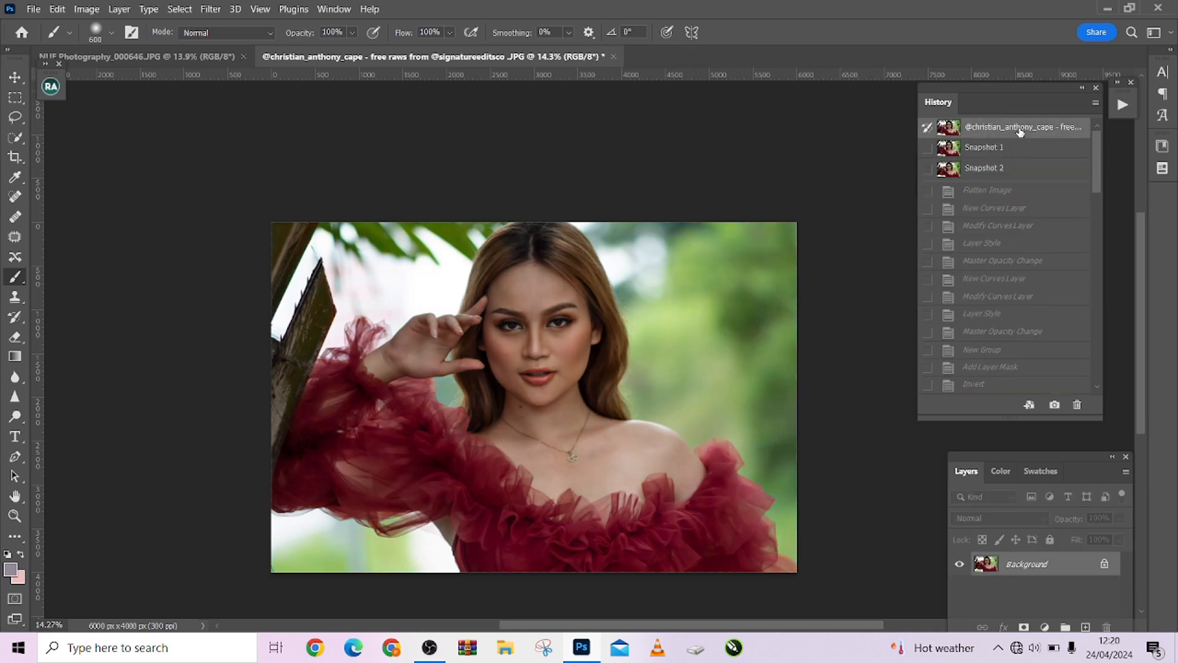
pyautogui.moveTo(1097, 149); pyautogui.dragTo(1096, 344)
pyautogui.click(1019, 385)
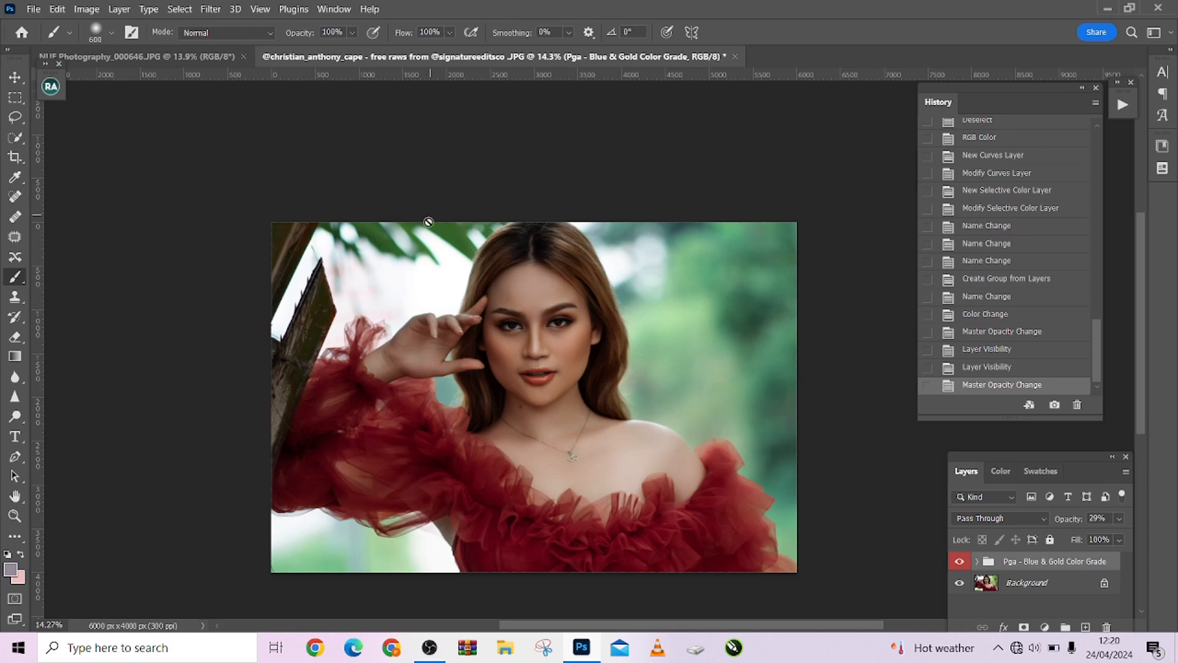
# Switch to NUE Photography_000646.JPG and group the History panel with the Actions panel, keeping Actions in front.
pyautogui.click(195, 61)
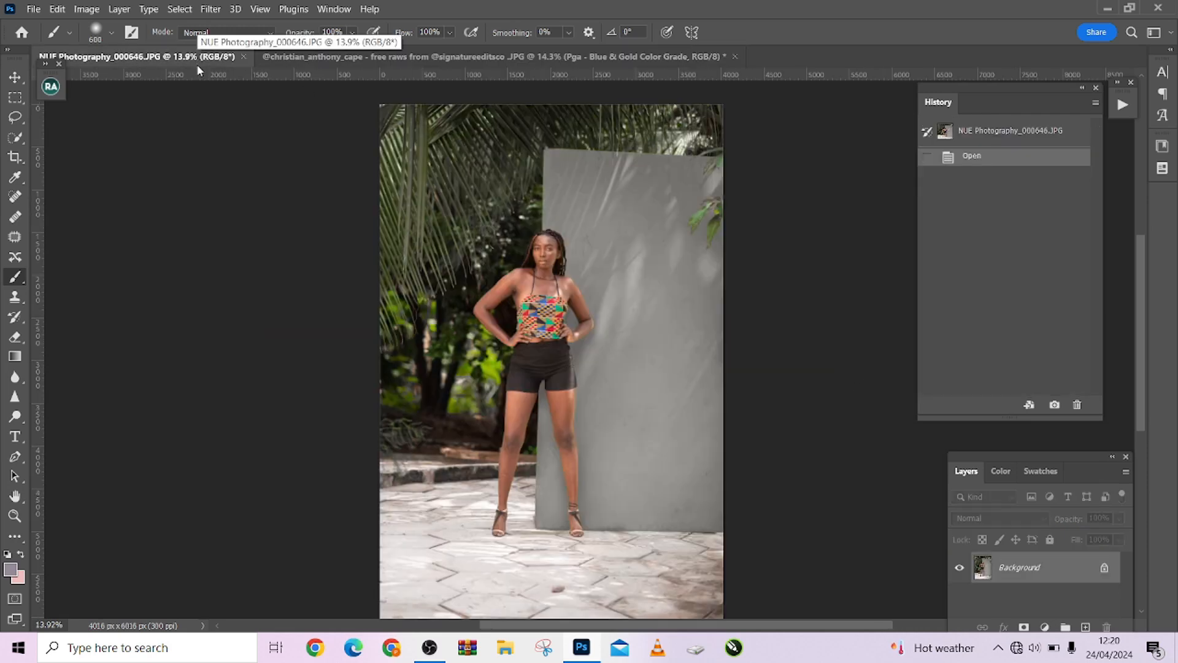
pyautogui.moveTo(1065, 89); pyautogui.dragTo(950, 89)
pyautogui.click(1123, 98)
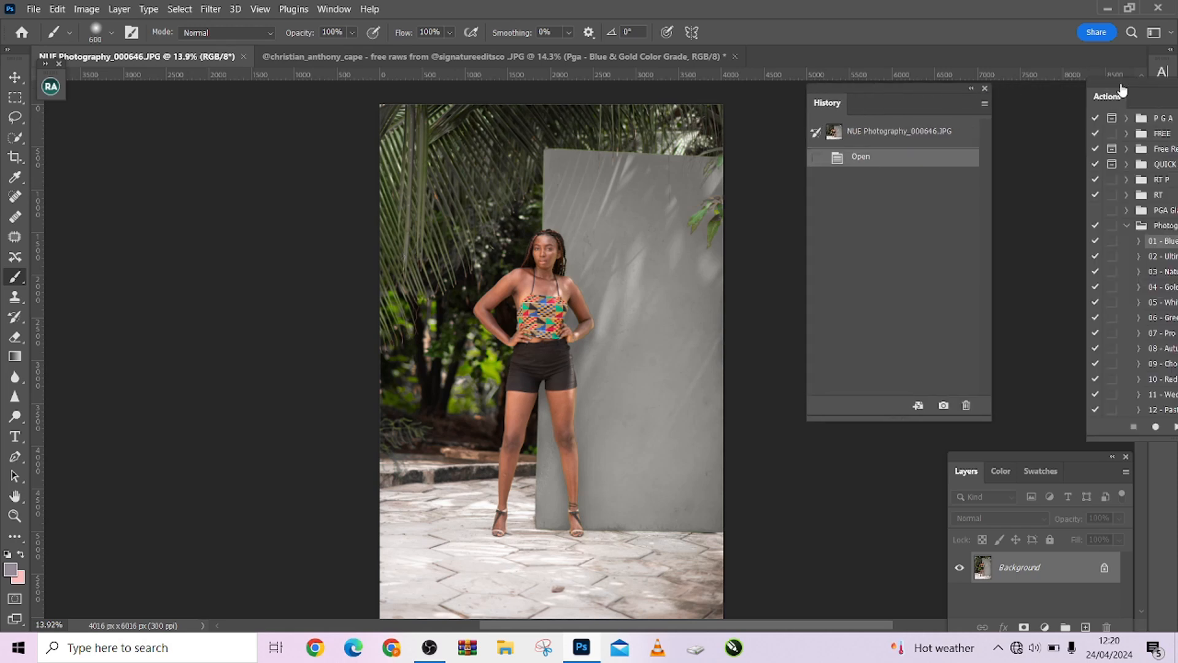
pyautogui.moveTo(1136, 96); pyautogui.dragTo(997, 98)
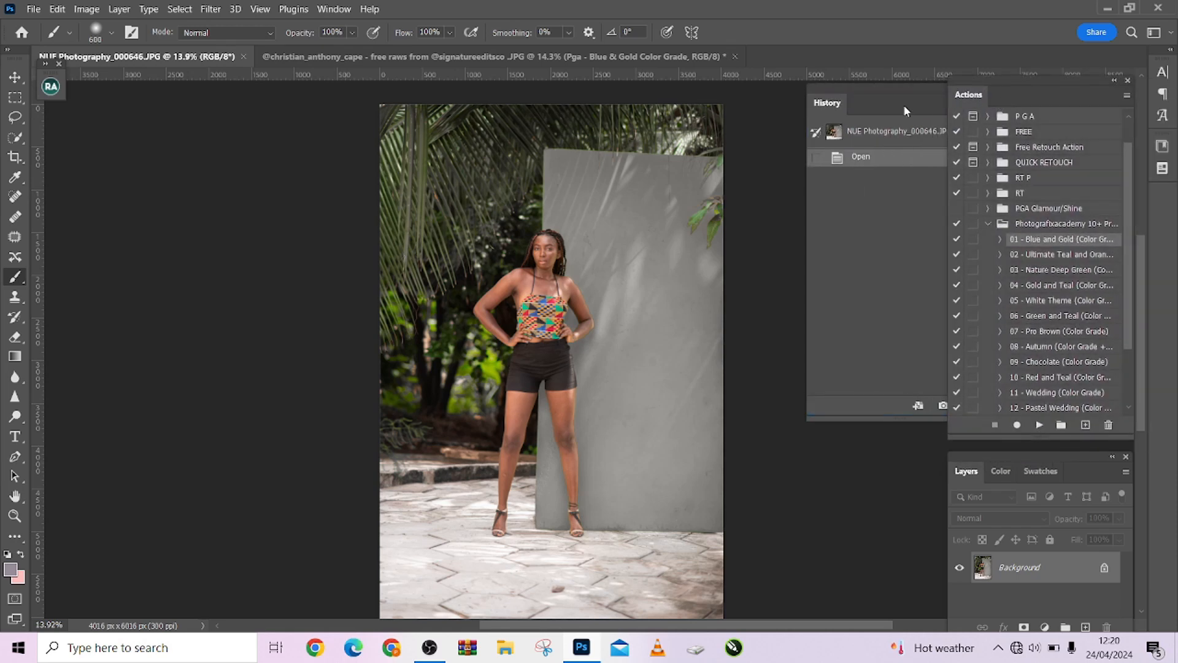
pyautogui.moveTo(904, 105); pyautogui.dragTo(1036, 105)
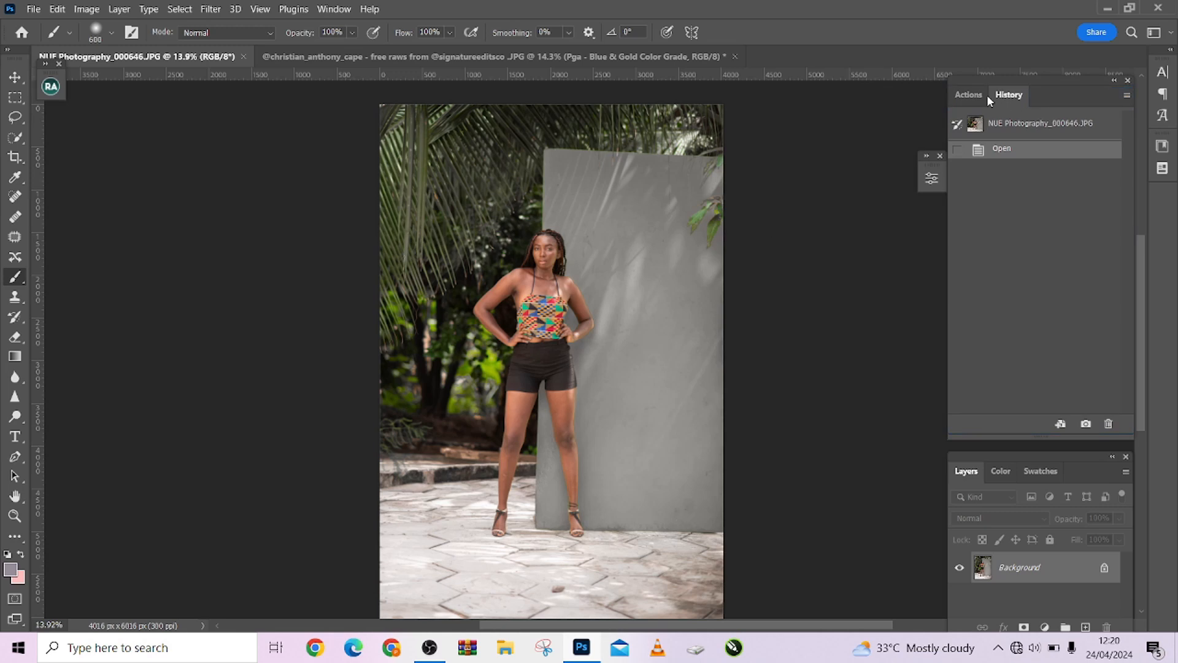
pyautogui.click(970, 96)
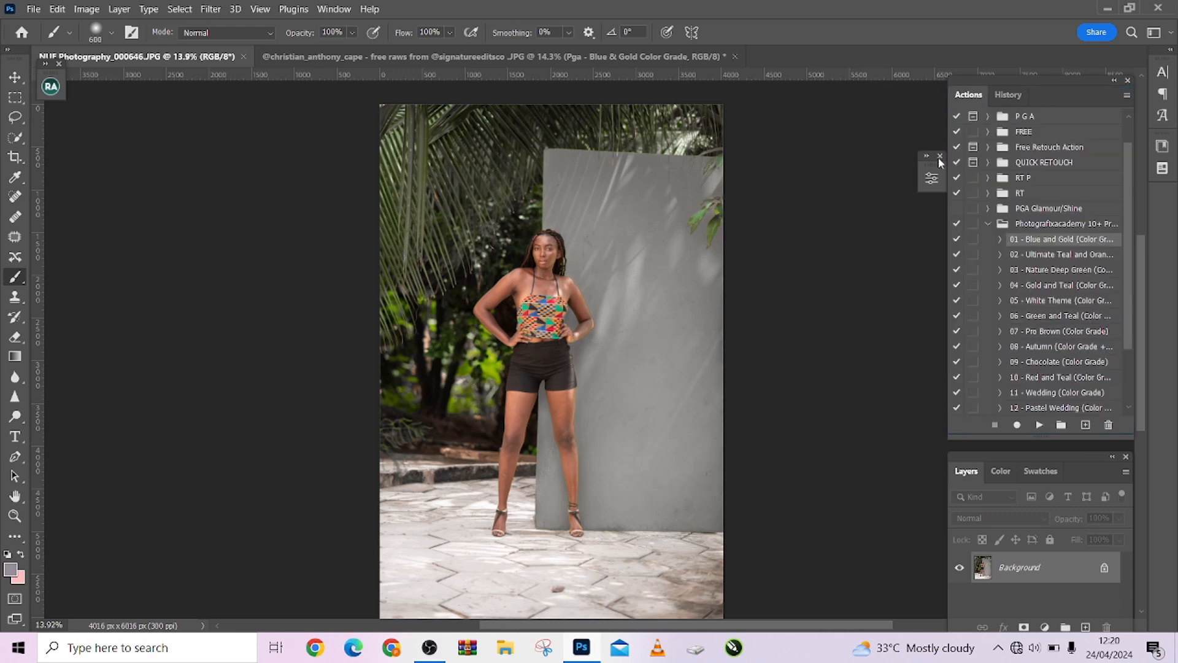
# Crop the full-length photo to the 4:5 (8:10) ratio around the standing woman, rotating the image slightly.
pyautogui.click(15, 157)
pyautogui.moveTo(555, 411); pyautogui.dragTo(559, 432)
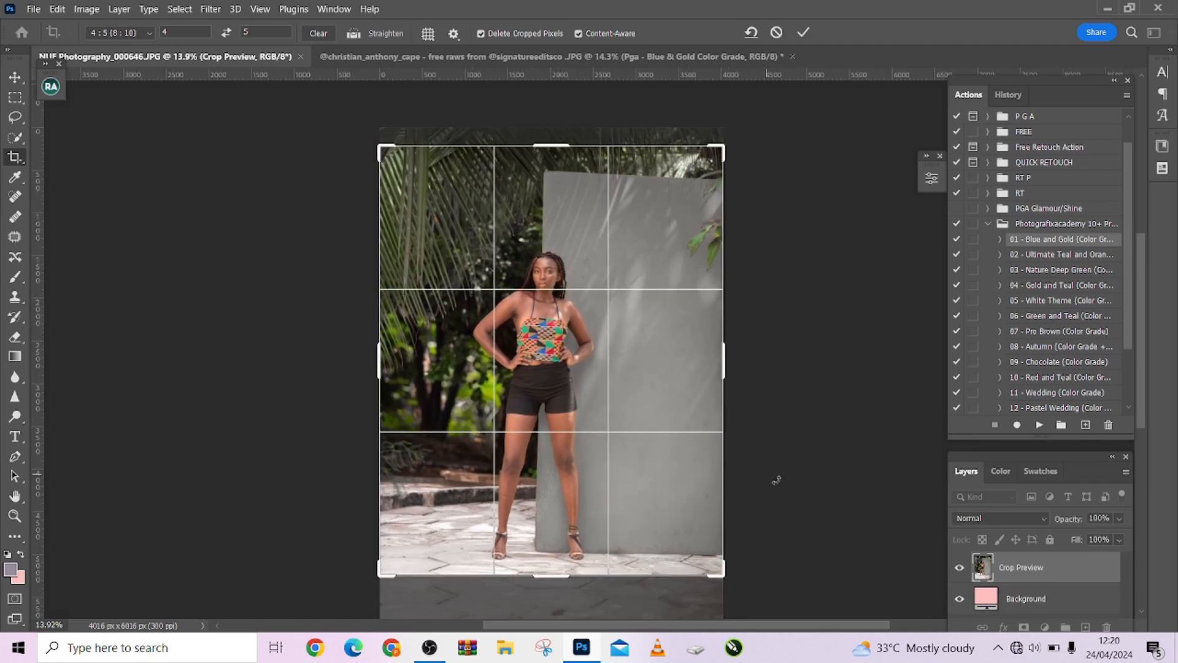
pyautogui.moveTo(777, 480); pyautogui.dragTo(781, 474)
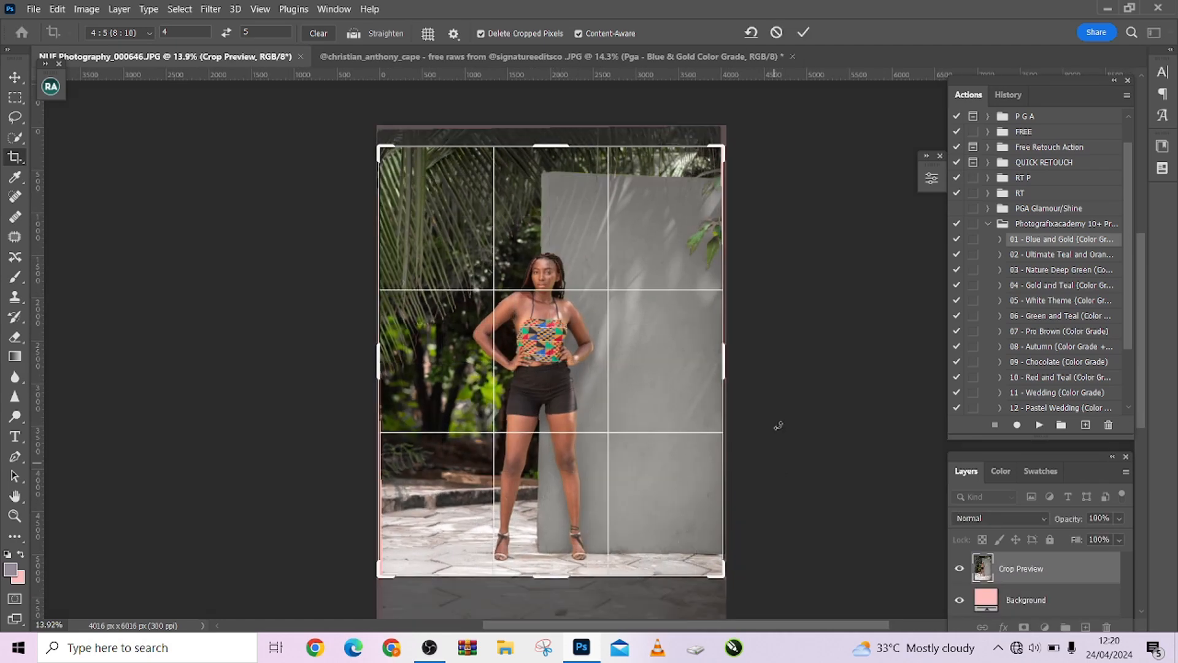
pyautogui.click(802, 34)
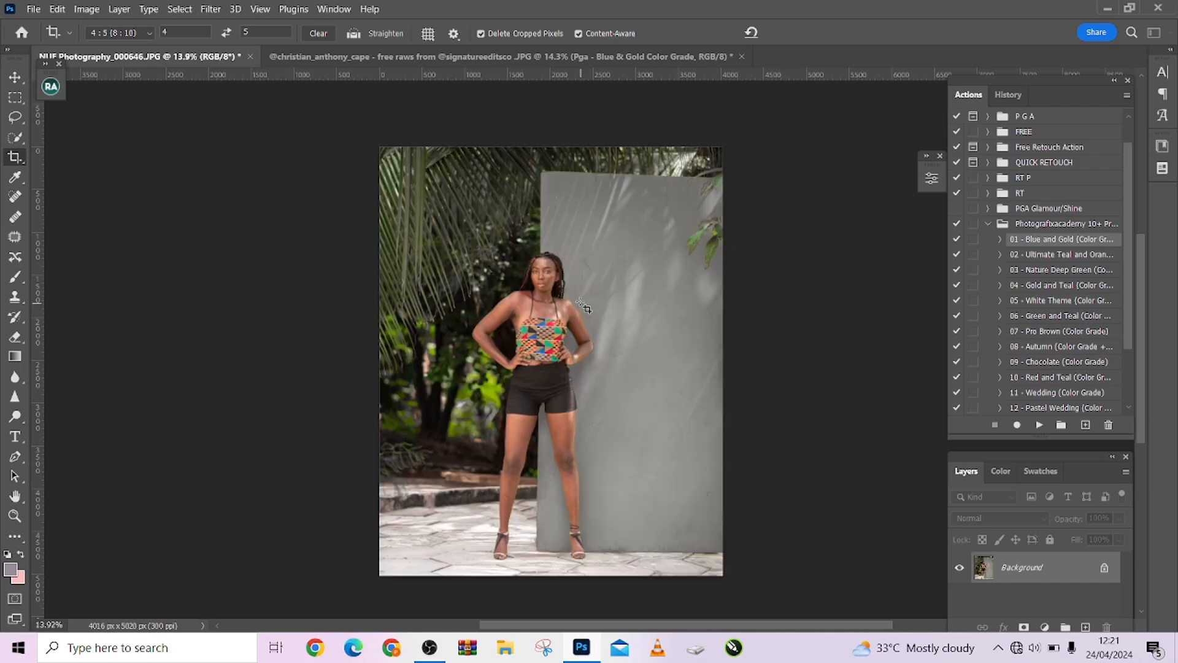
# Select the standing woman automatically as the subject, then invert the selection to cover the background.
pyautogui.scroll(3, 583, 310)
pyautogui.scroll(-3, 582, 309)
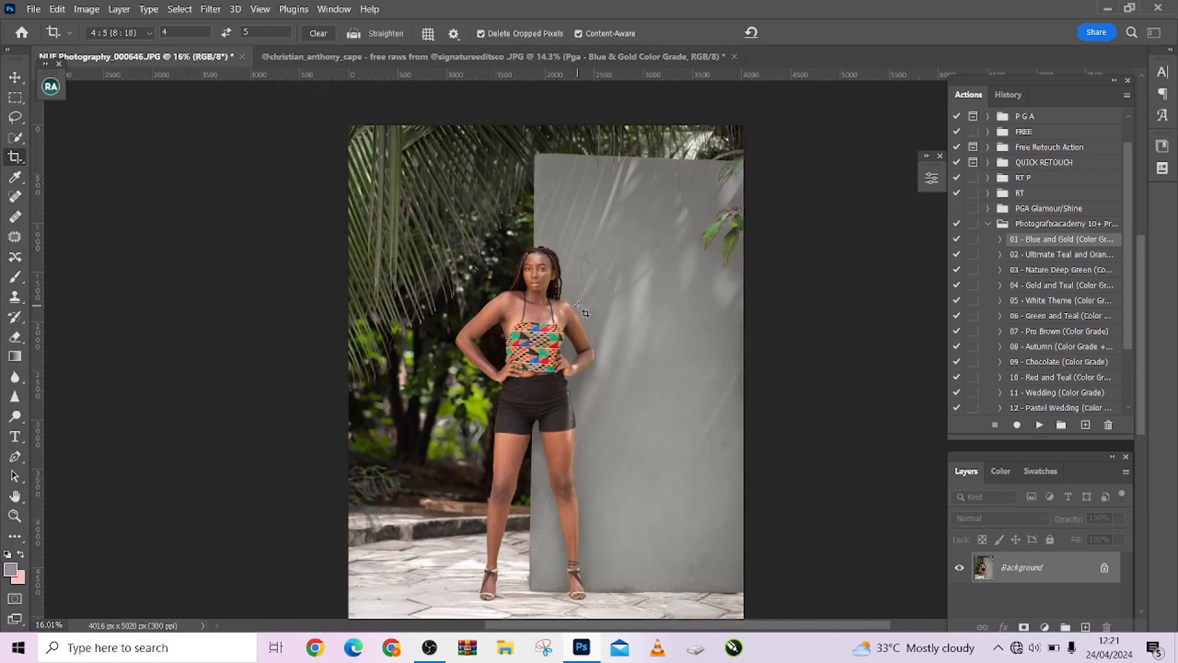
pyautogui.scroll(-1, 582, 309)
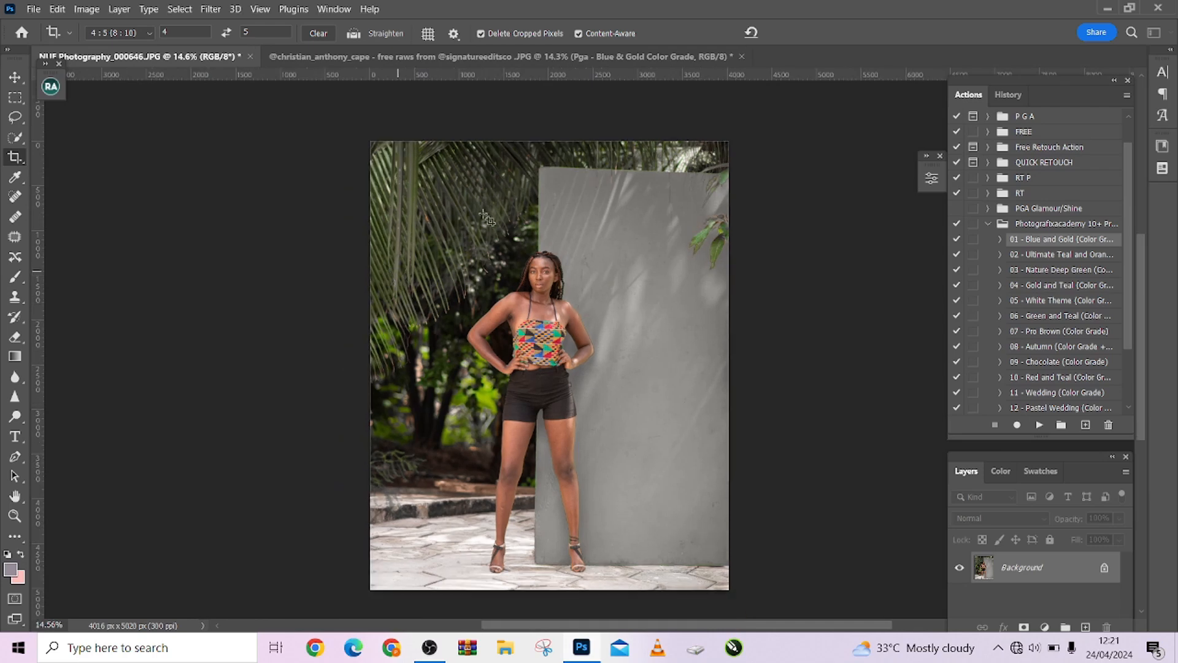
pyautogui.click(15, 137)
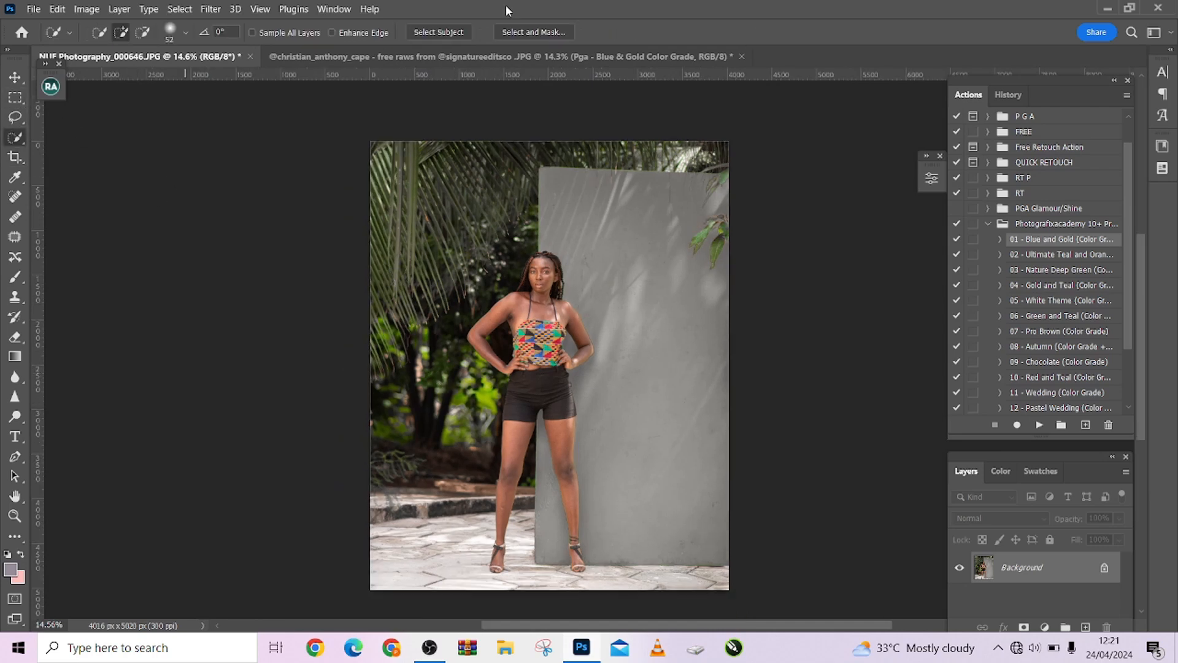
pyautogui.click(446, 33)
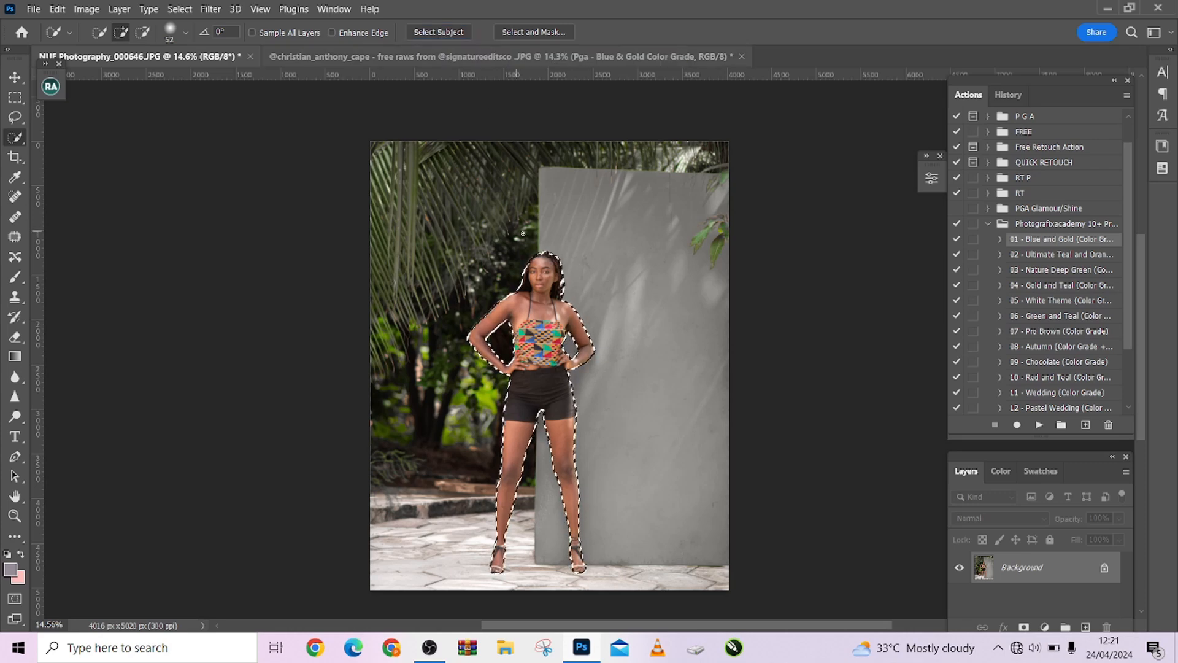
pyautogui.rightClick(537, 249)
pyautogui.click(574, 268)
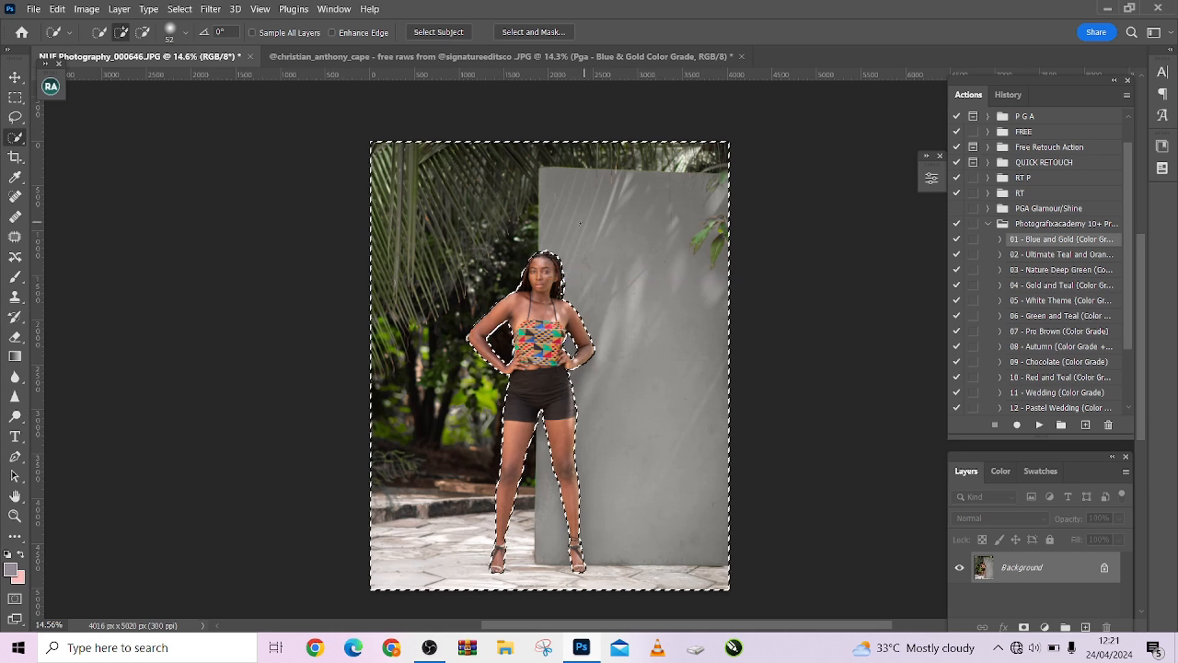
# Subtract the grey wall from the background selection and add back the foliage above the wall's far corner.
pyautogui.press('alt')
pyautogui.moveTo(558, 232)
pyautogui.mouseDown()
pyautogui.moveTo(577, 202)
pyautogui.moveTo(620, 191)
pyautogui.moveTo(693, 240)
pyautogui.moveTo(683, 352)
pyautogui.mouseUp()
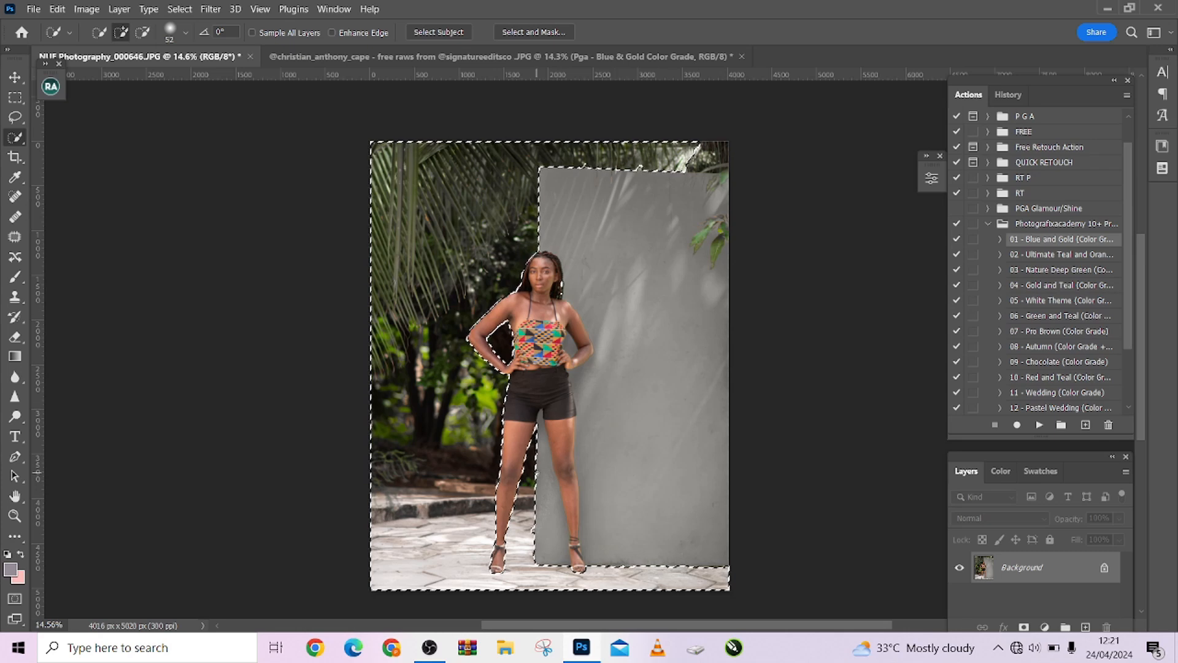
pyautogui.moveTo(687, 154); pyautogui.dragTo(729, 176)
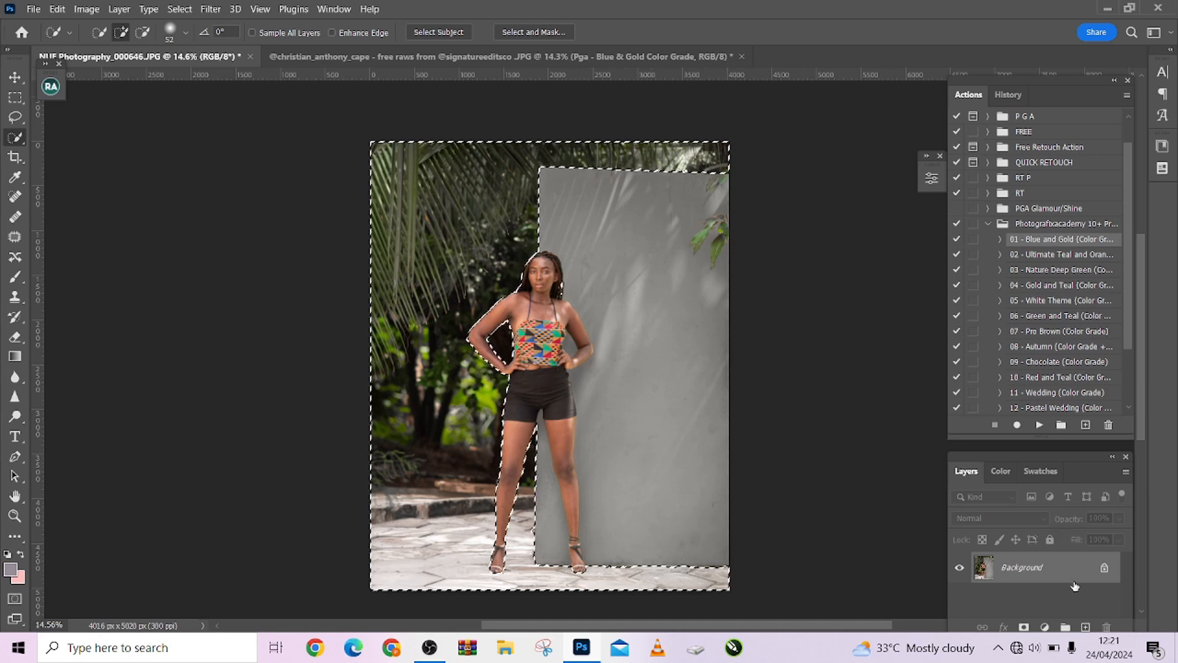
# Duplicate the Background layer, cut the selected foliage and ground from the copy onto a new layer, and reload that layer's outline as a selection.
pyautogui.moveTo(1073, 576); pyautogui.dragTo(1084, 627)
pyautogui.rightClick(612, 423)
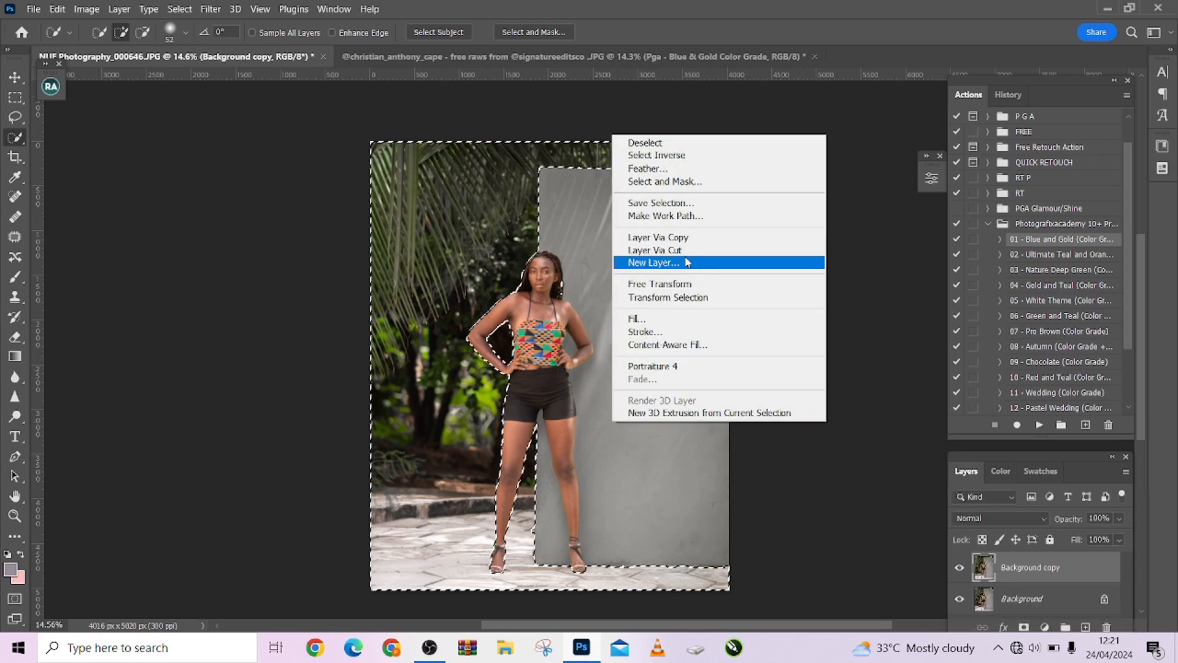
pyautogui.click(651, 250)
pyautogui.keyDown('ctrl'); pyautogui.click(983, 567); pyautogui.keyUp('ctrl')
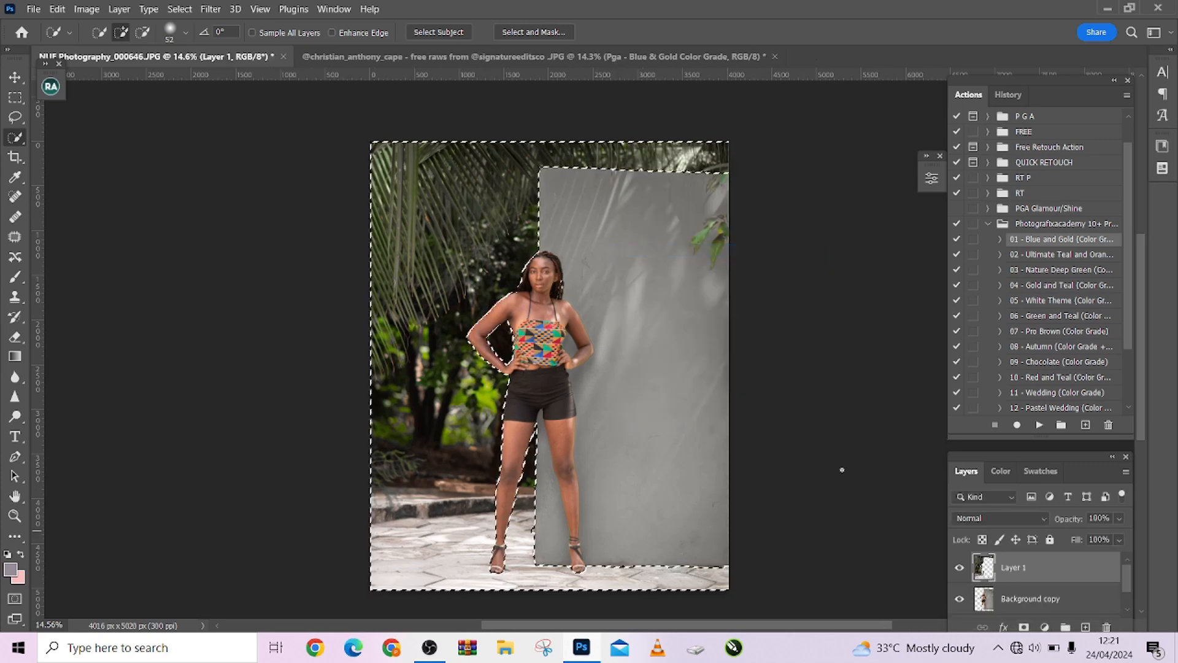
# Start a Tilt-Shift blur on the cut-out background layer, centring the focus zone near the woman's feet and adjusting its boundary lines.
pyautogui.click(210, 10)
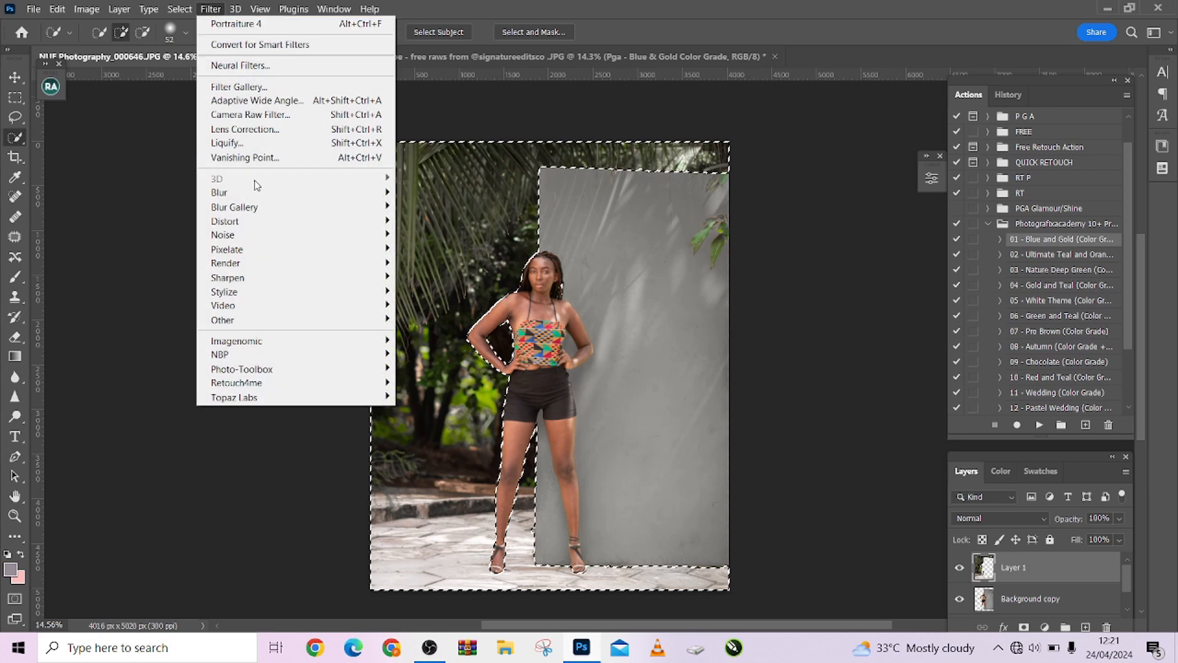
pyautogui.moveTo(262, 208)
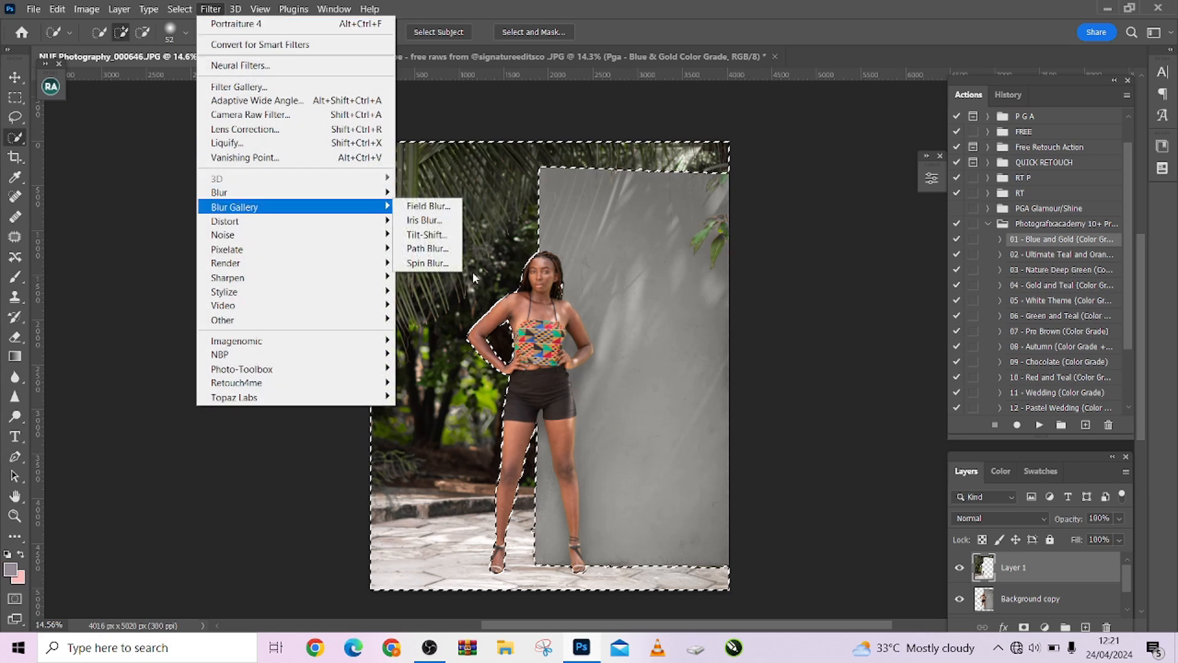
pyautogui.click(427, 238)
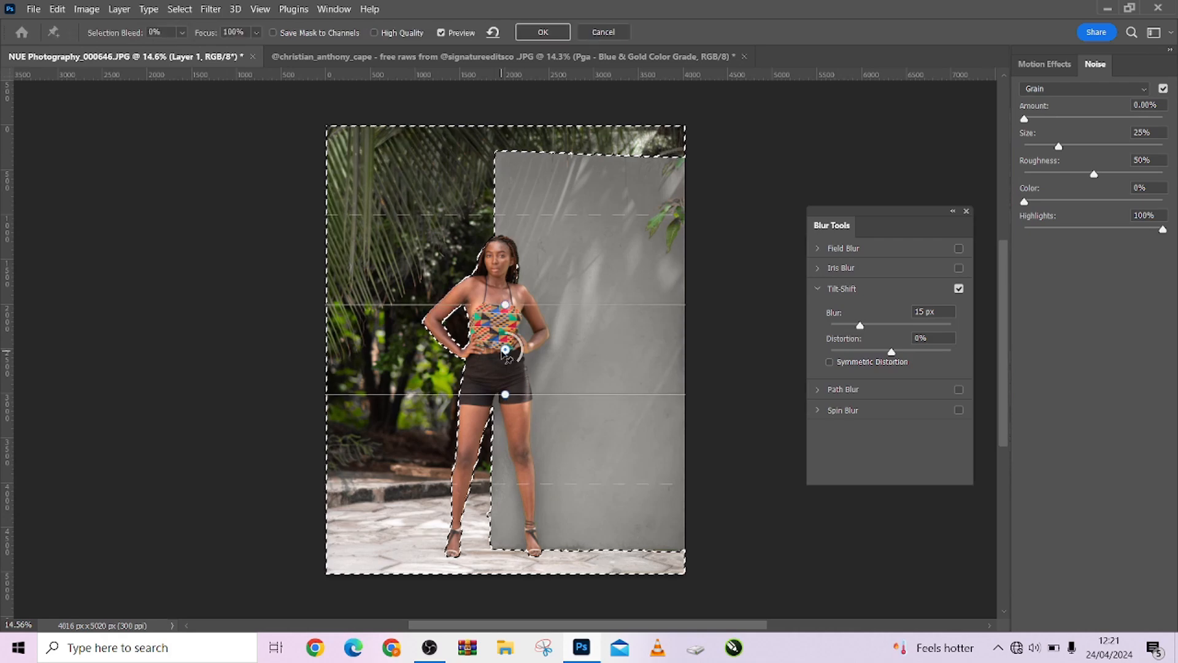
pyautogui.moveTo(505, 350); pyautogui.dragTo(507, 513)
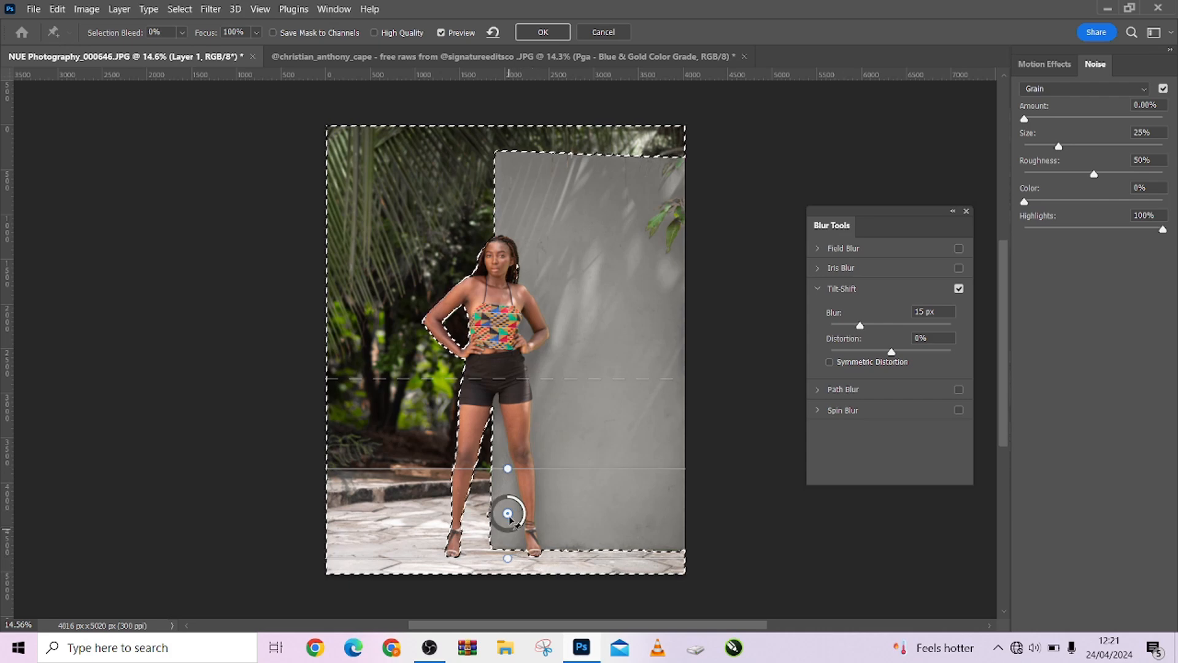
pyautogui.moveTo(508, 513); pyautogui.dragTo(506, 511)
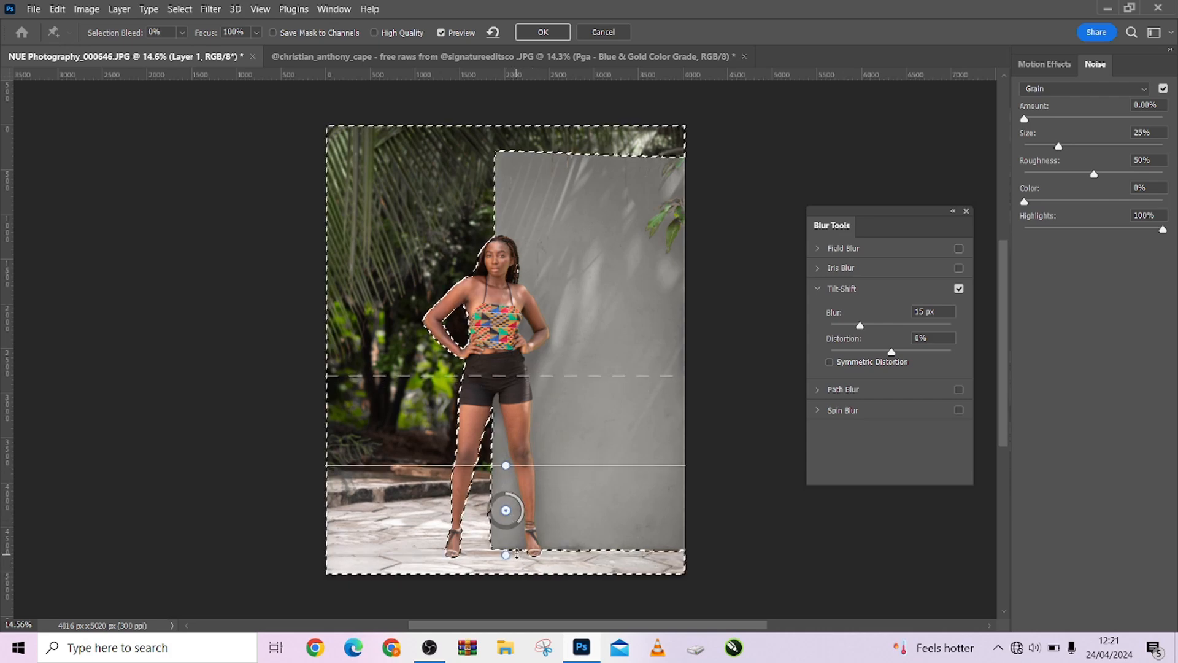
pyautogui.moveTo(516, 555); pyautogui.dragTo(517, 597)
pyautogui.moveTo(546, 468); pyautogui.dragTo(546, 496)
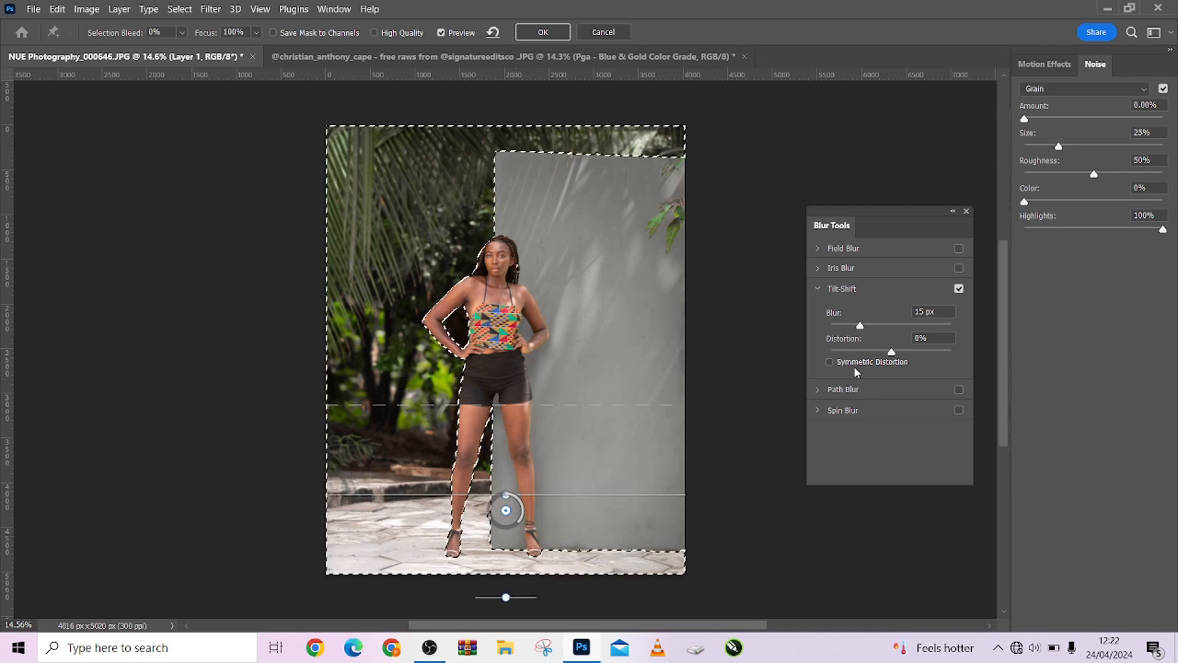
# Set the Tilt-Shift blur to 39 px and the grain noise amount to 12.15%.
pyautogui.moveTo(861, 324); pyautogui.dragTo(869, 327)
pyautogui.click(875, 326)
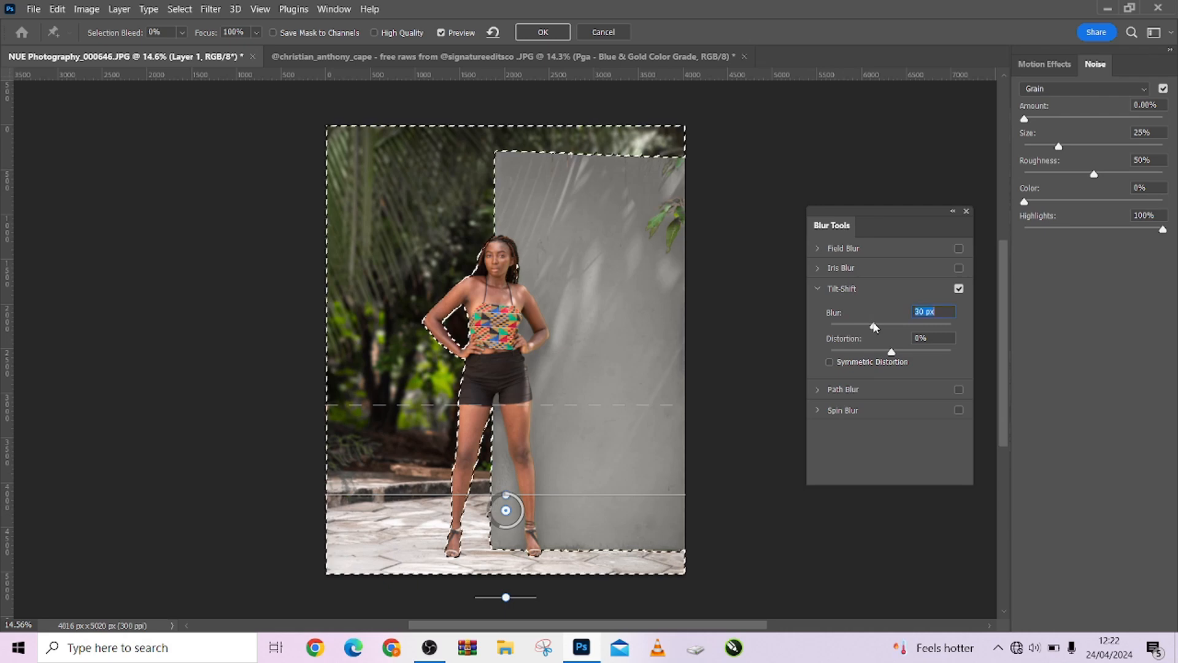
pyautogui.moveTo(874, 326); pyautogui.dragTo(876, 332)
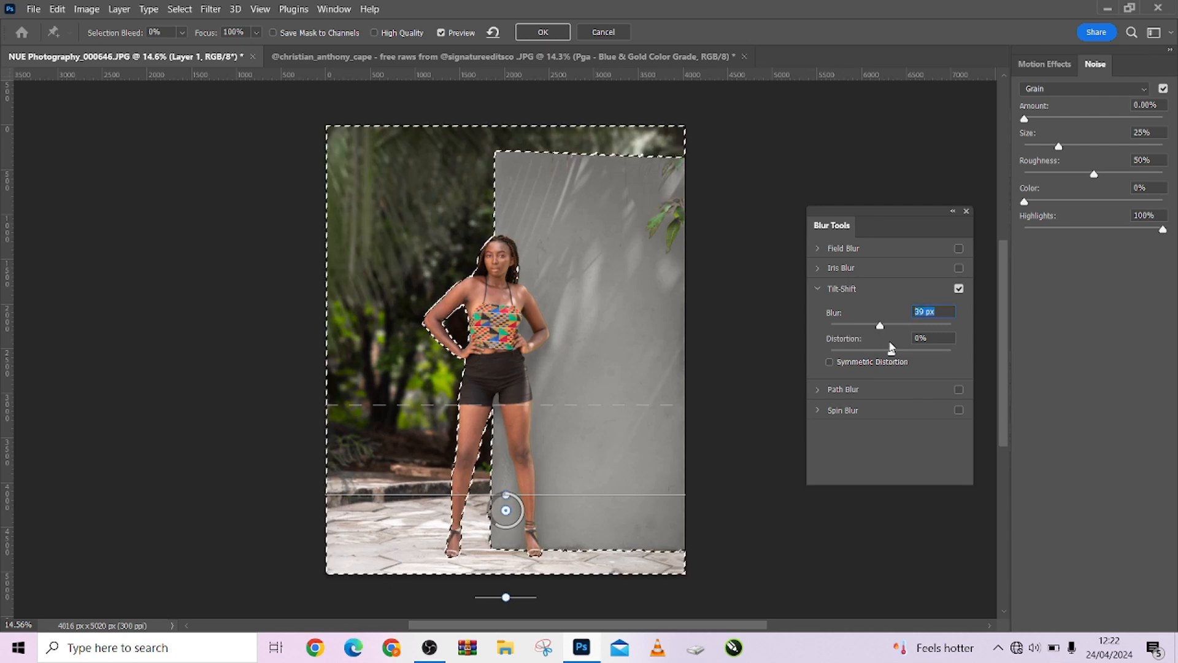
pyautogui.moveTo(1037, 120)
pyautogui.mouseDown()
pyautogui.moveTo(1129, 117)
pyautogui.moveTo(1040, 119)
pyautogui.mouseUp()
# Enable Field Blur at 15 px alongside the Tilt-Shift blur and check the motion effects and noise settings.
pyautogui.click(818, 251)
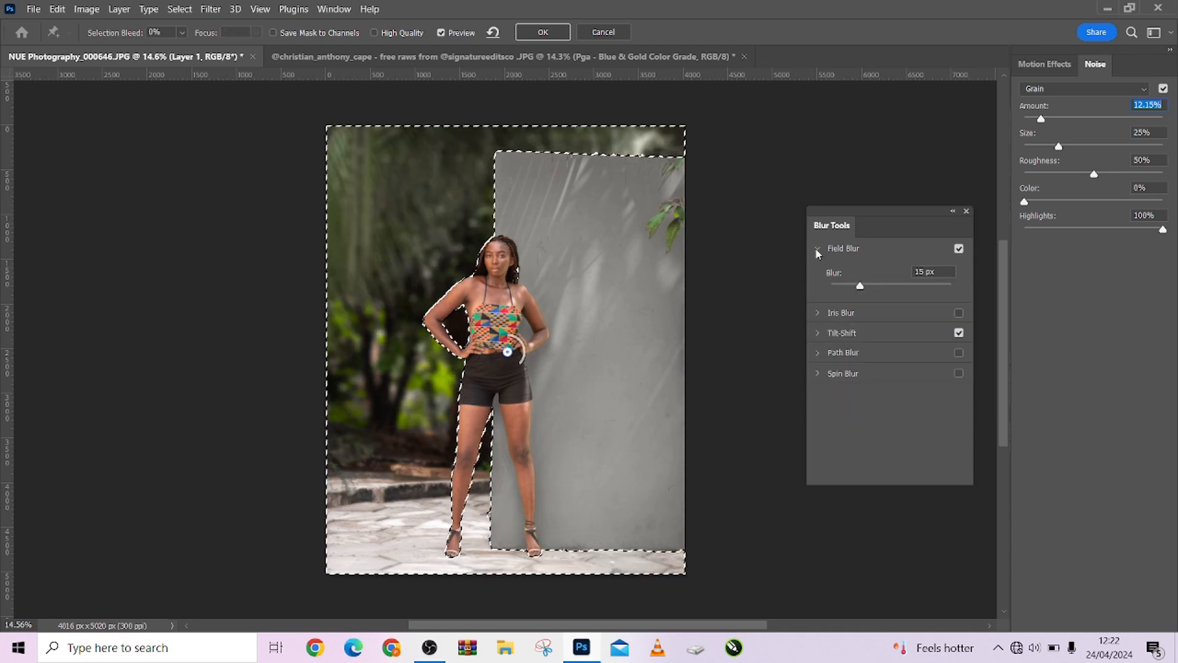
pyautogui.click(818, 250)
pyautogui.click(1047, 63)
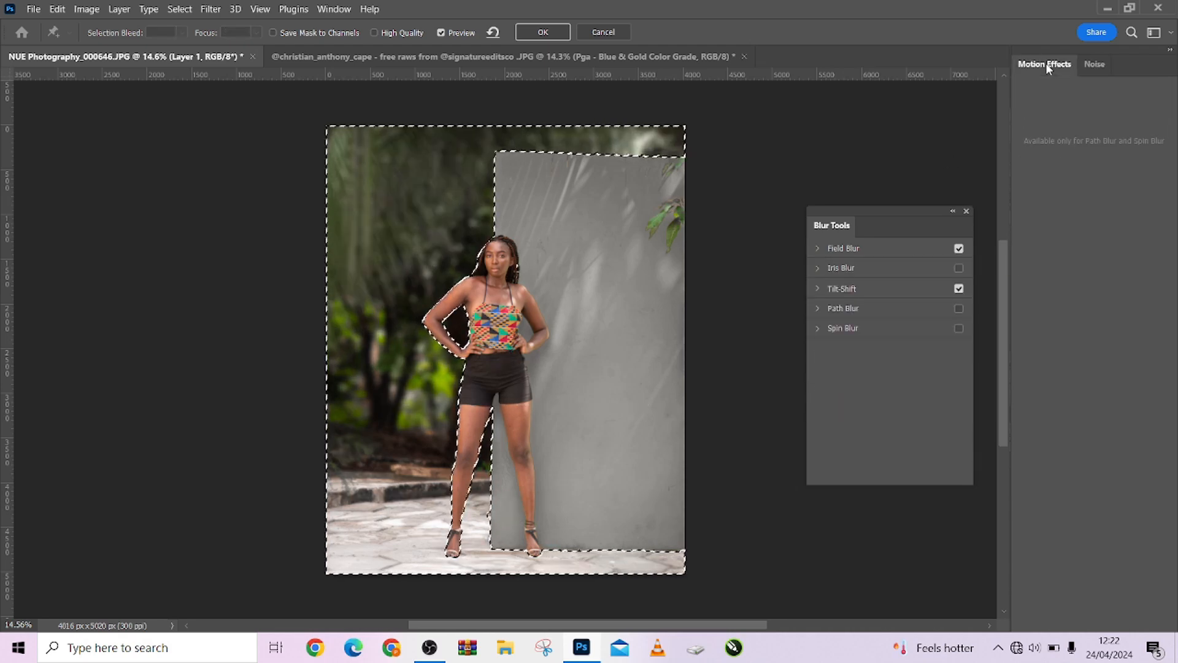
pyautogui.click(1091, 68)
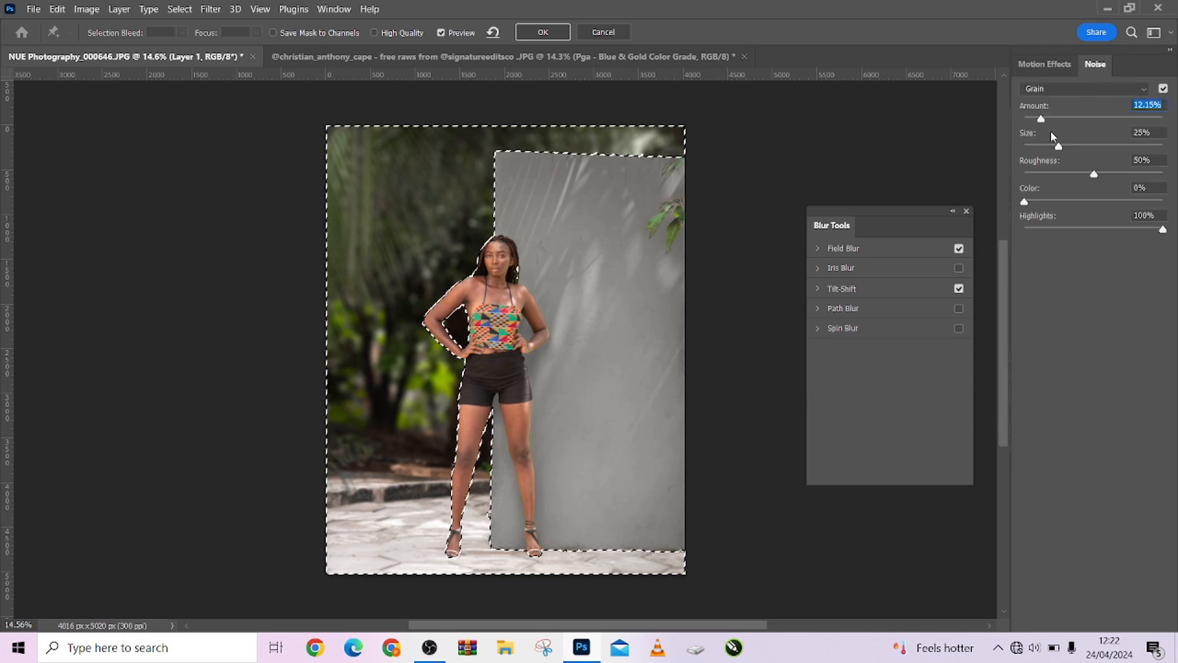
# Reduce the Tilt-Shift blur to 22 px, apply the blur gallery effects, and clear the selection.
pyautogui.click(820, 290)
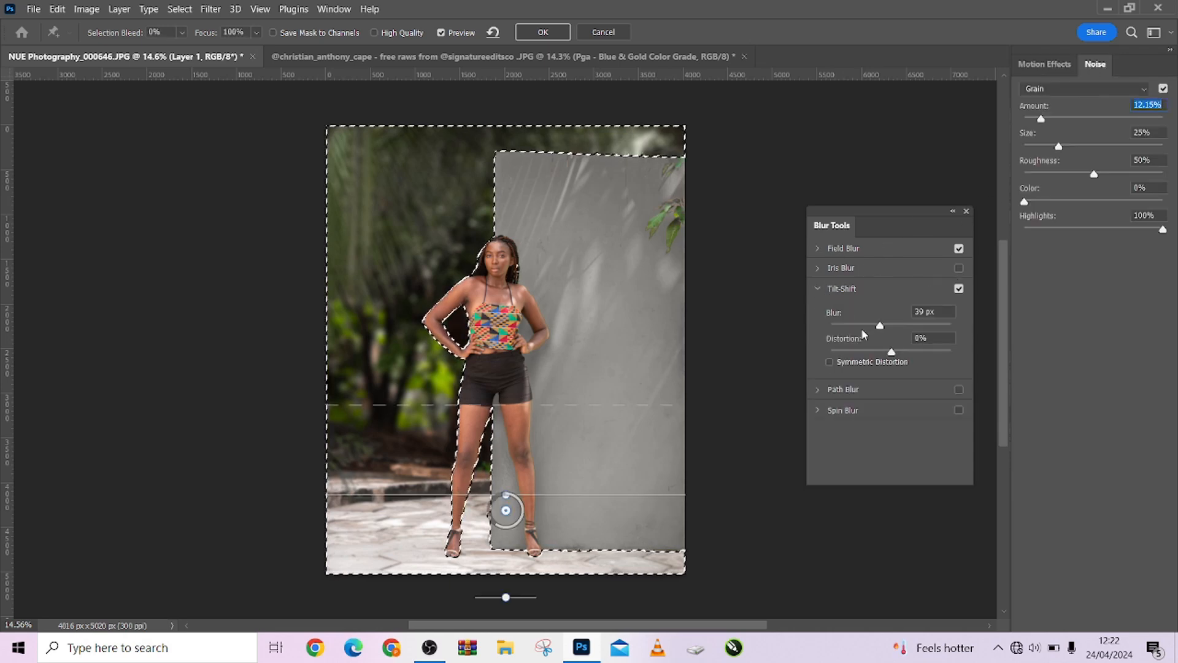
pyautogui.moveTo(870, 330); pyautogui.dragTo(866, 329)
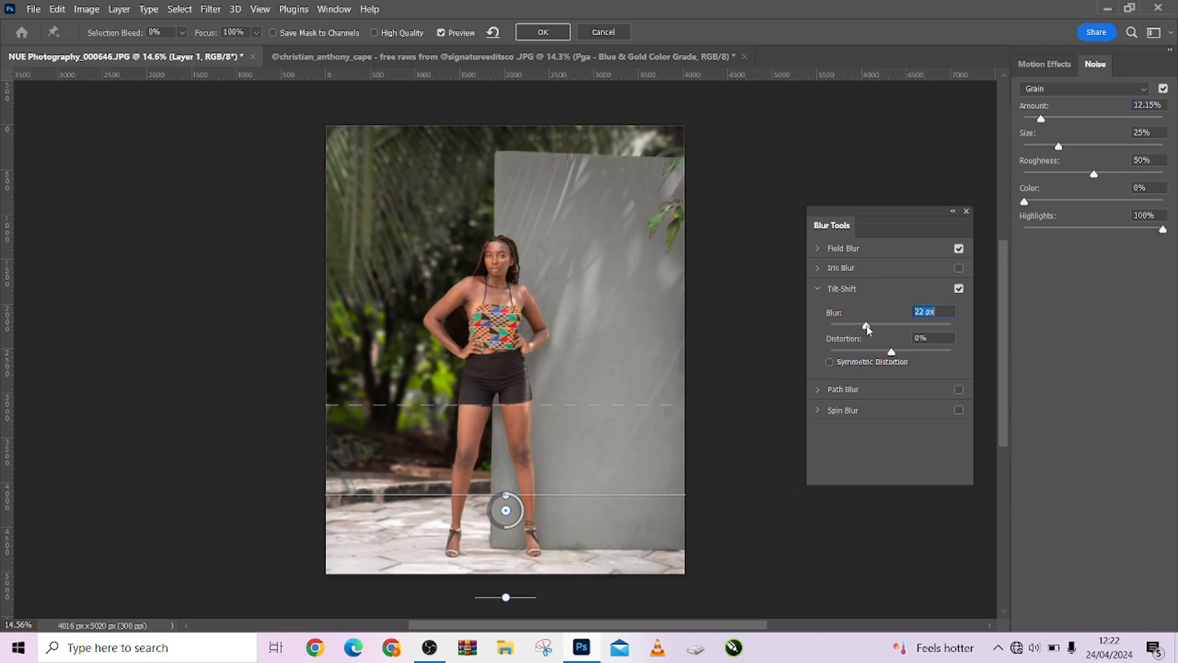
pyautogui.click(543, 32)
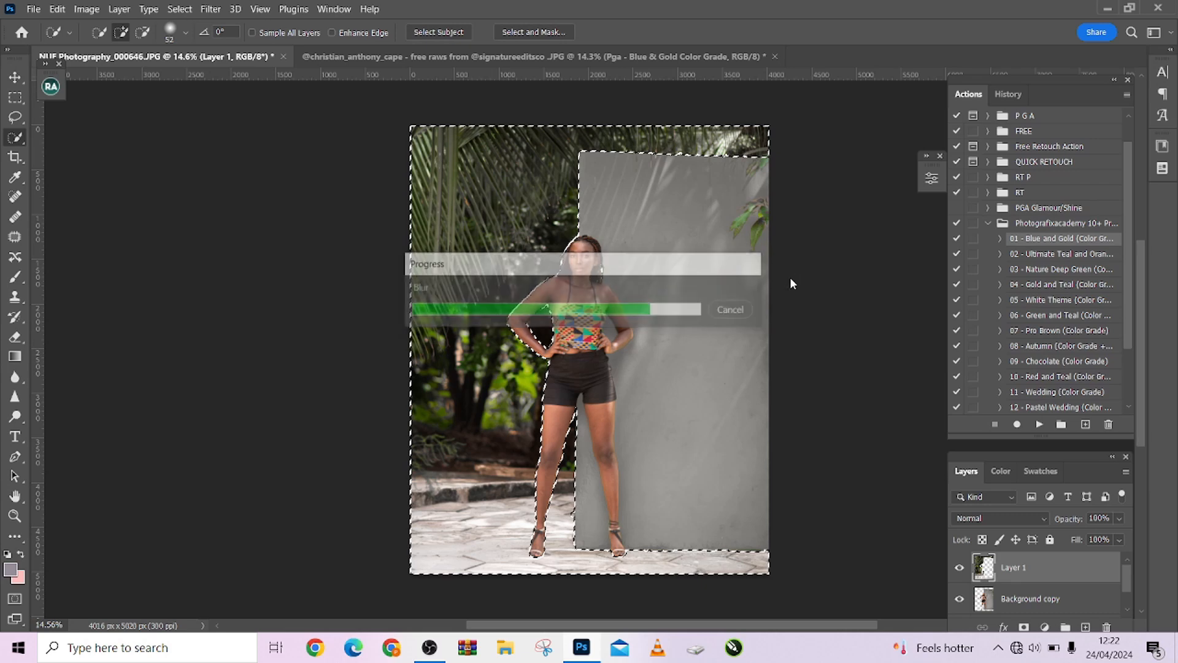
pyautogui.hotkey('ctrl', 'd')
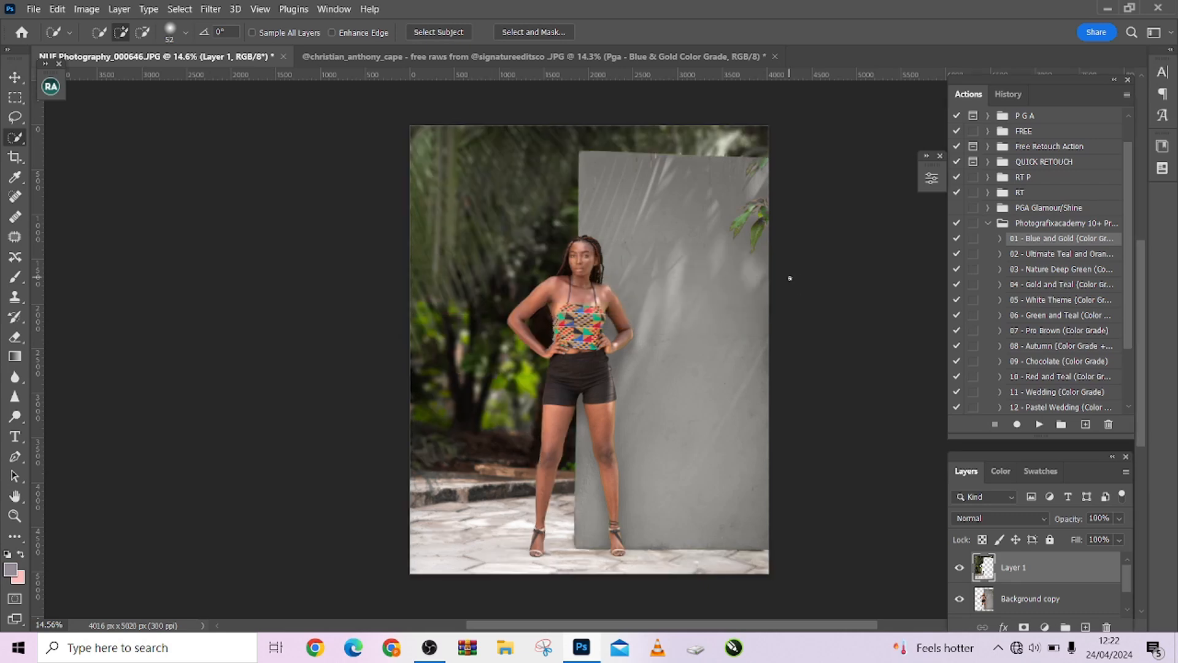
# Flatten the blurred image into a single Background layer.
pyautogui.scroll(-2, 657, 265)
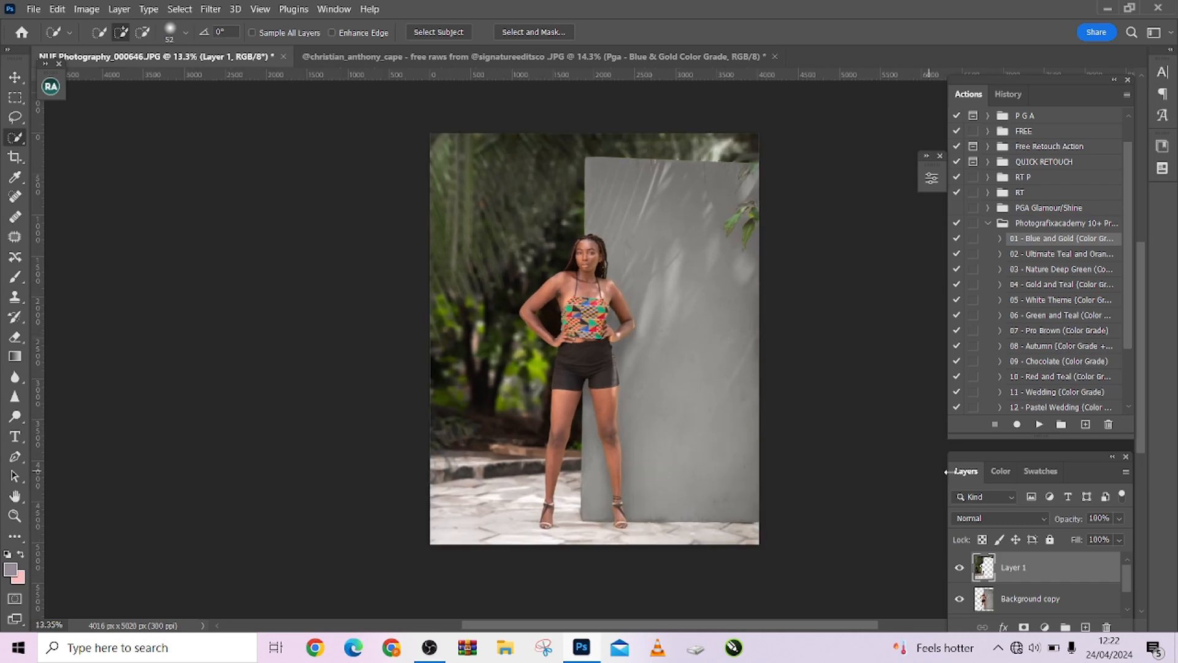
pyautogui.scroll(-2, 1044, 599)
pyautogui.rightClick(1055, 607)
pyautogui.click(1066, 566)
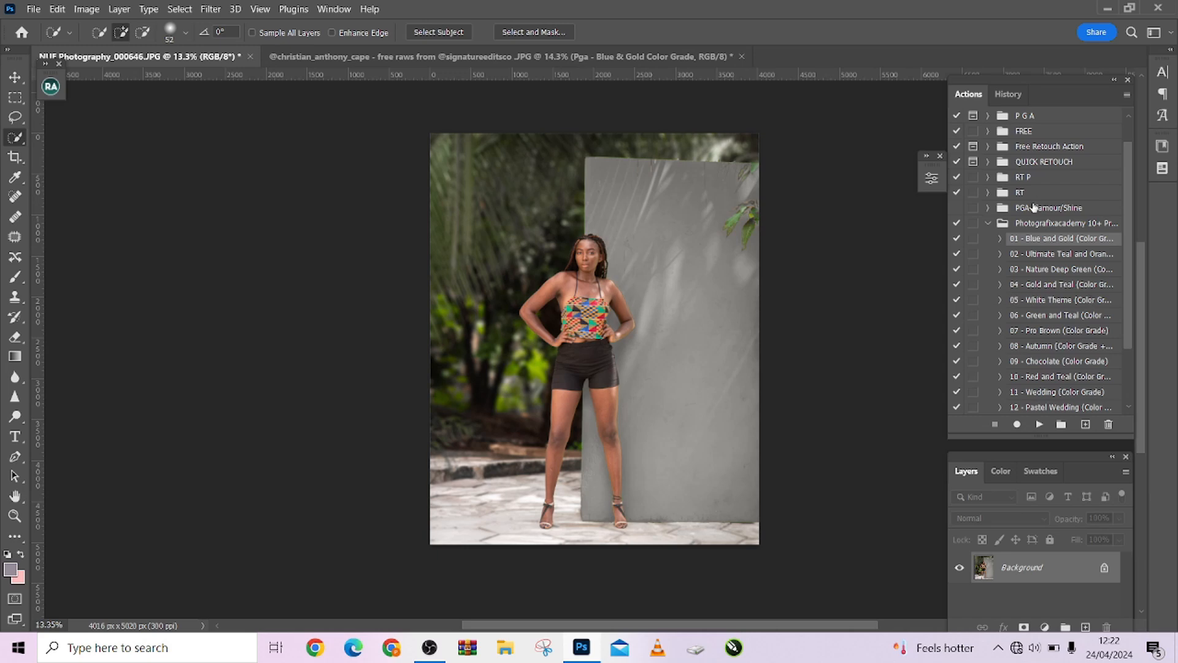
# Run RetouchAction from the Retouch Action Pga set with a Median radius of 3 pixels.
pyautogui.click(988, 224)
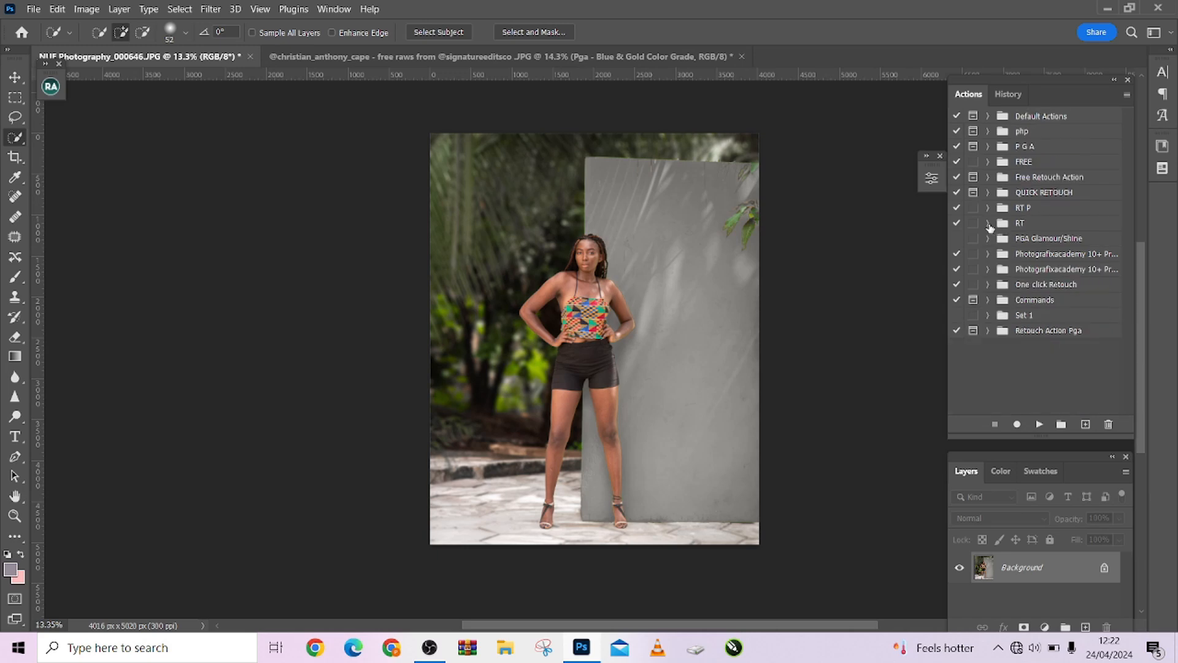
pyautogui.click(987, 331)
pyautogui.click(1051, 347)
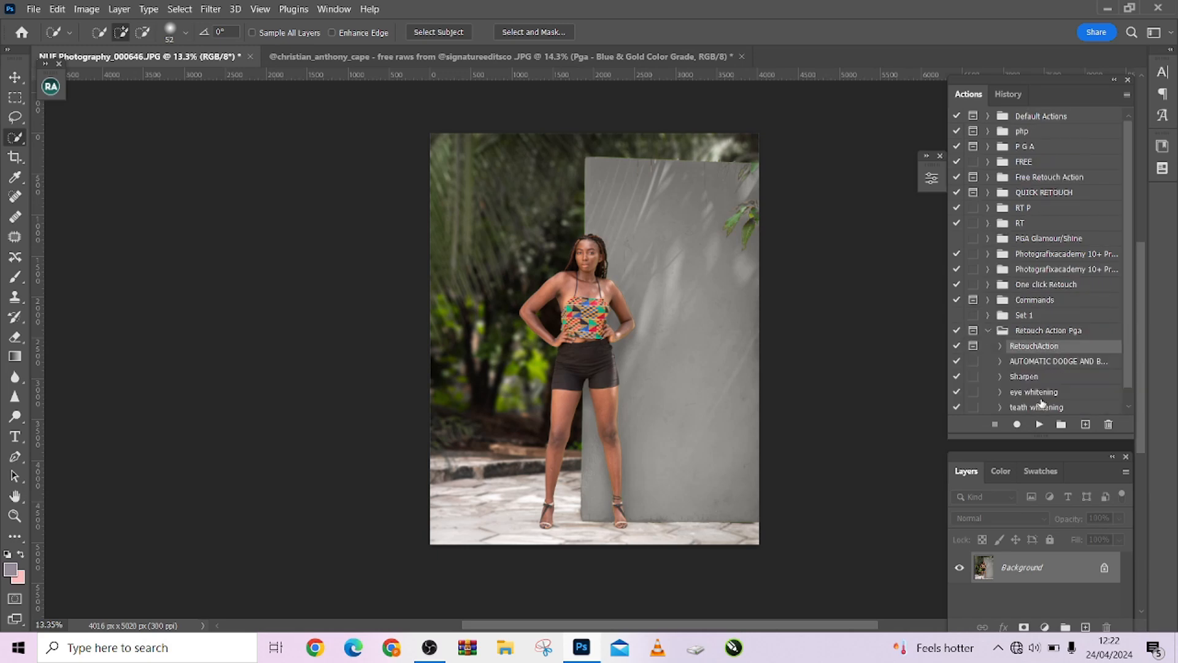
pyautogui.click(1039, 424)
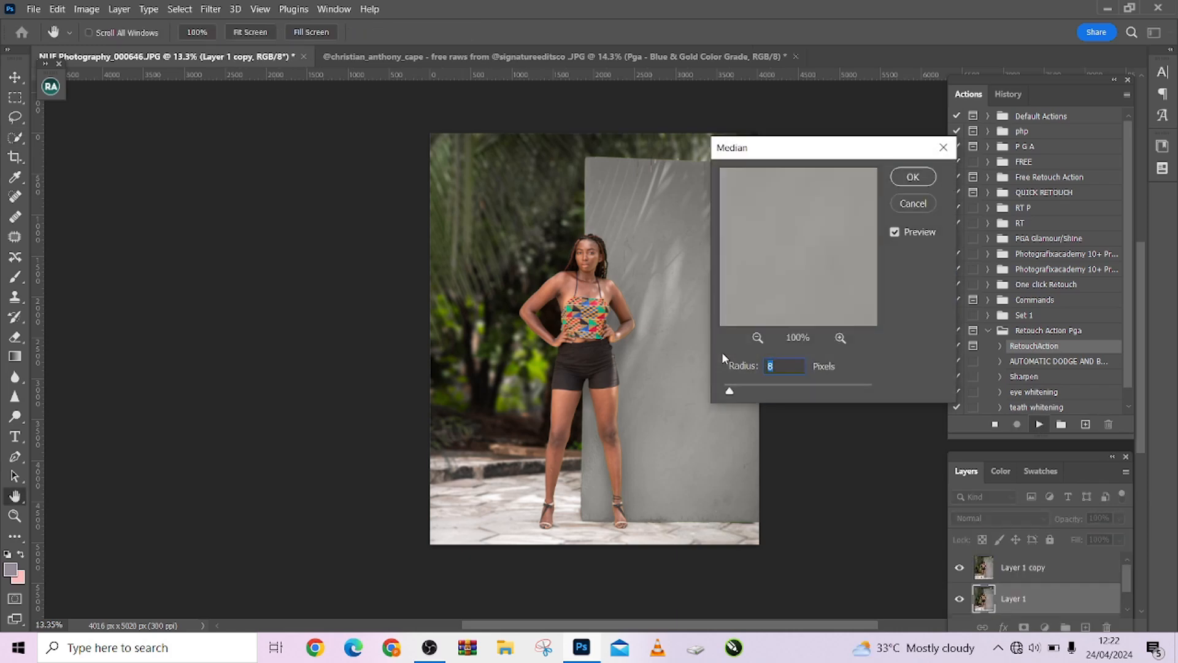
pyautogui.write('3')
pyautogui.click(914, 176)
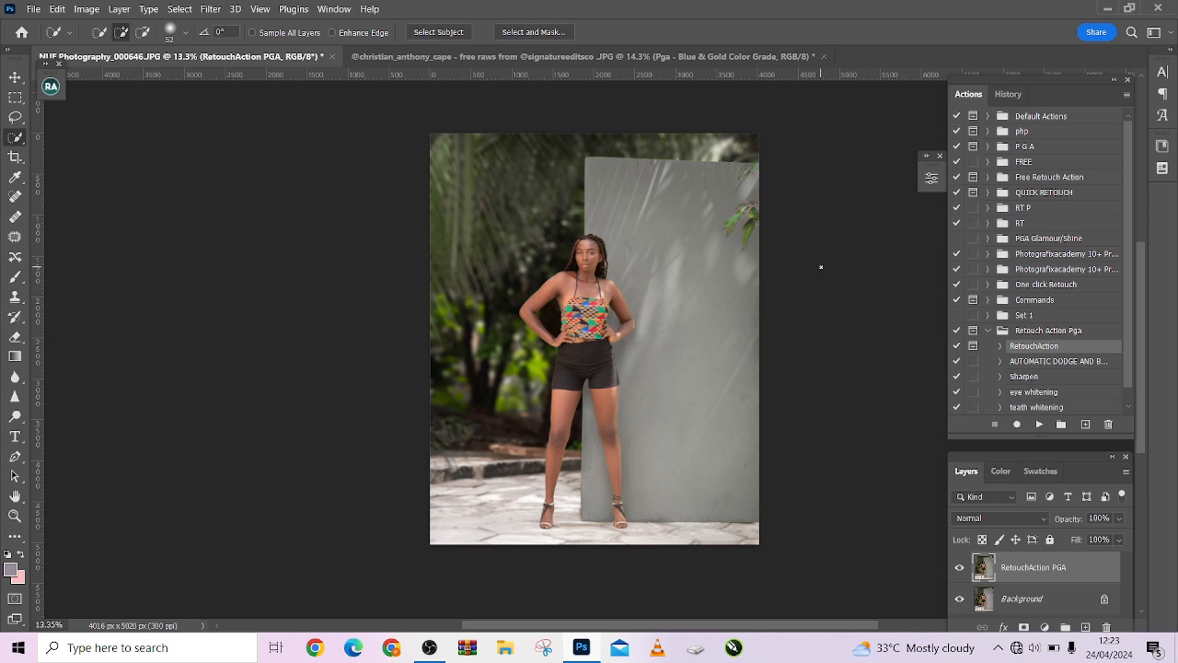
# Lower the RetouchAction PGA layer's opacity to 80%.
pyautogui.scroll(5, 657, 307)
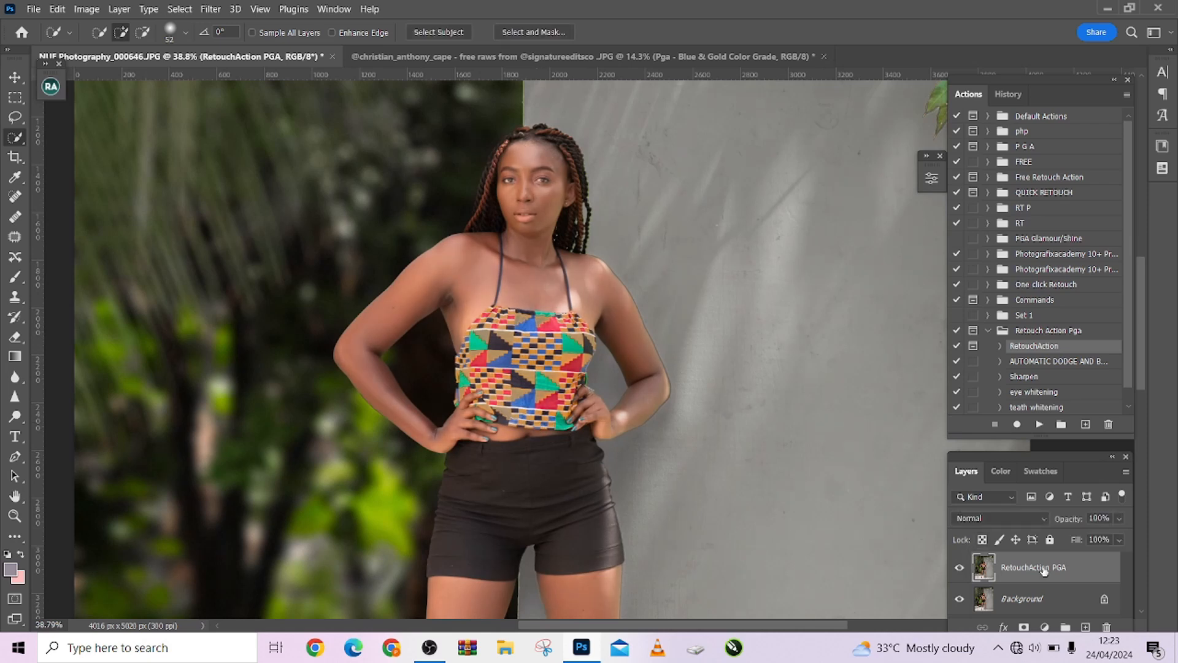
pyautogui.click(1118, 518)
pyautogui.moveTo(1121, 538); pyautogui.dragTo(1110, 538)
# Compare the woman's legs with the RetouchAction PGA layer hidden and shown, and inspect the full figure and face.
pyautogui.scroll(-2, 644, 437)
pyautogui.moveTo(596, 486); pyautogui.dragTo(579, 297)
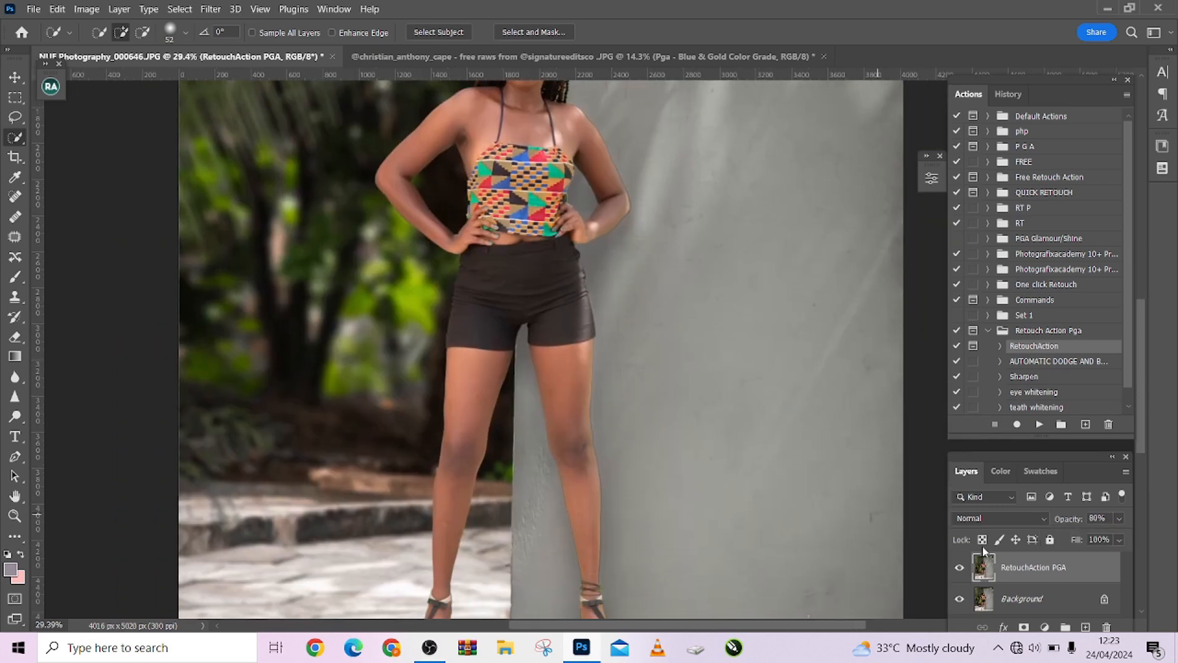
pyautogui.click(960, 576)
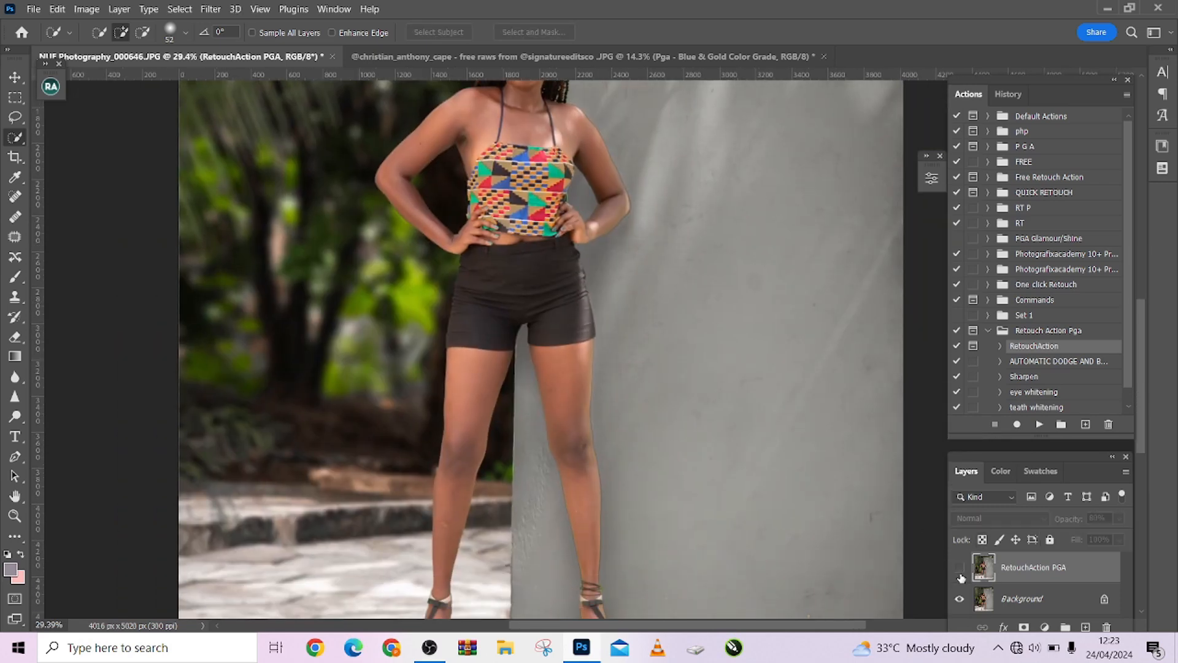
pyautogui.click(960, 575)
pyautogui.scroll(-3, 623, 429)
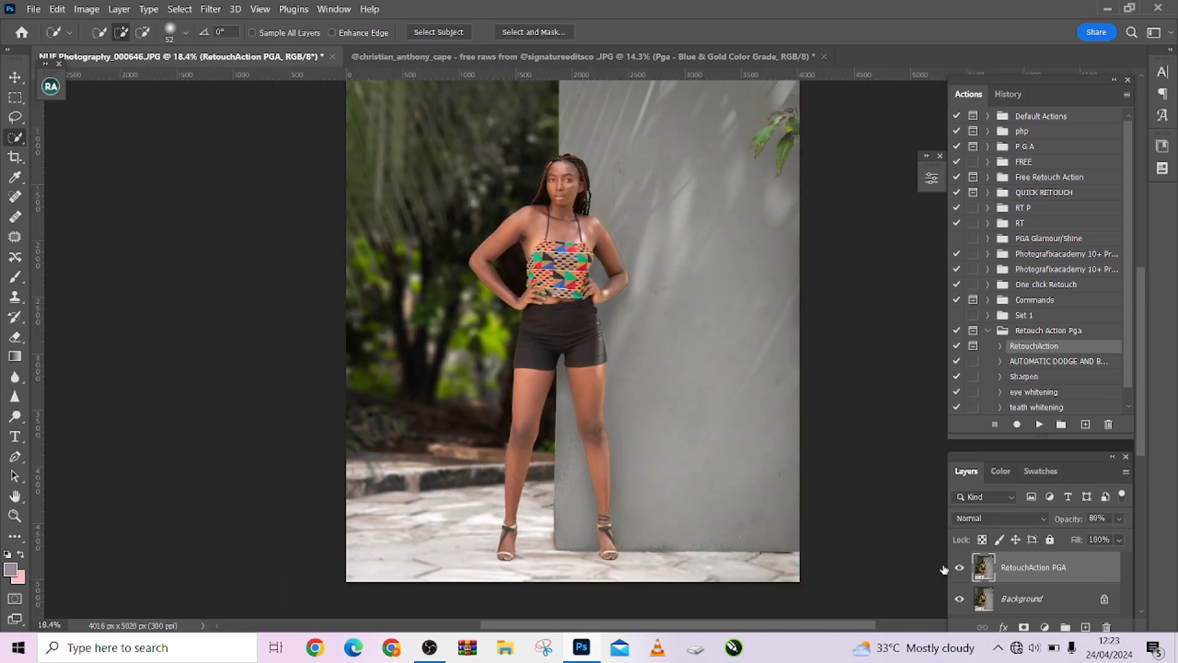
pyautogui.scroll(2, 553, 246)
pyautogui.scroll(5, 553, 246)
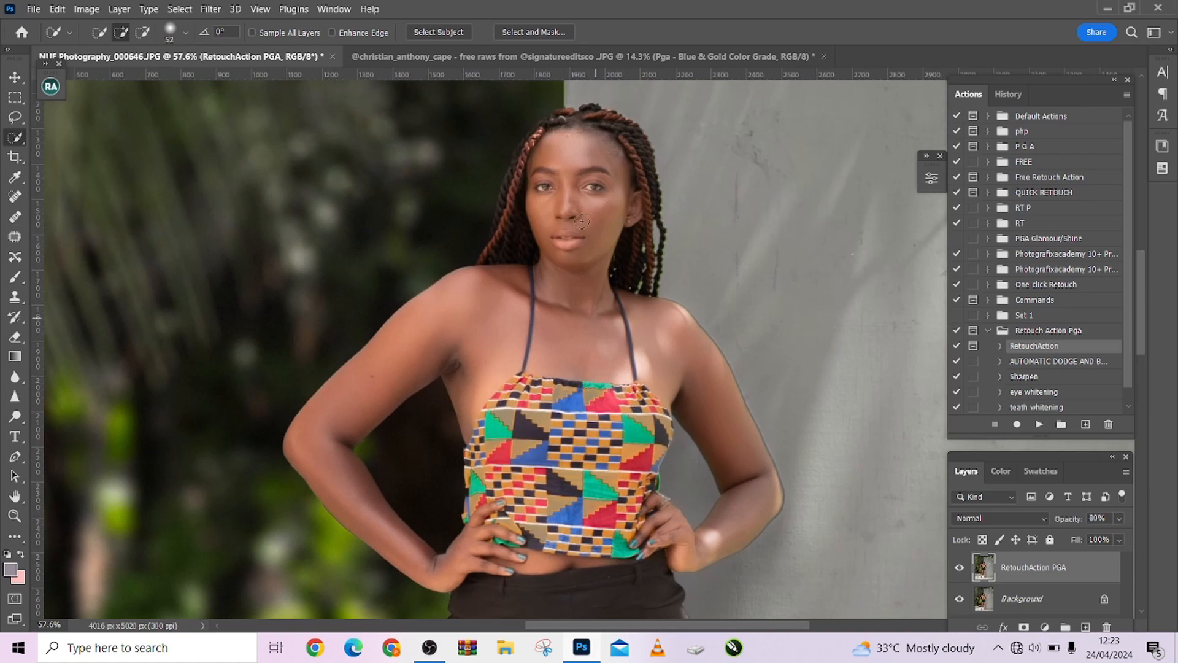
# Compare the woman's face with the RetouchAction PGA layer hidden and shown, and view the whole photo.
pyautogui.scroll(2, 578, 158)
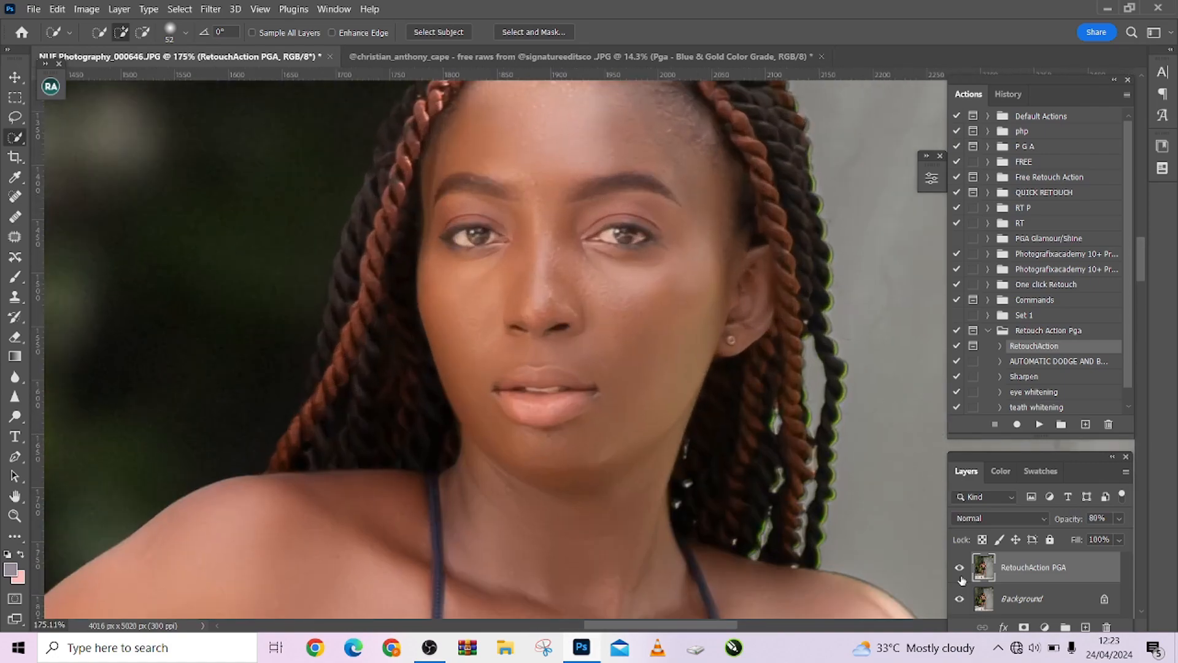
pyautogui.click(960, 571)
pyautogui.click(960, 569)
pyautogui.scroll(-7, 641, 368)
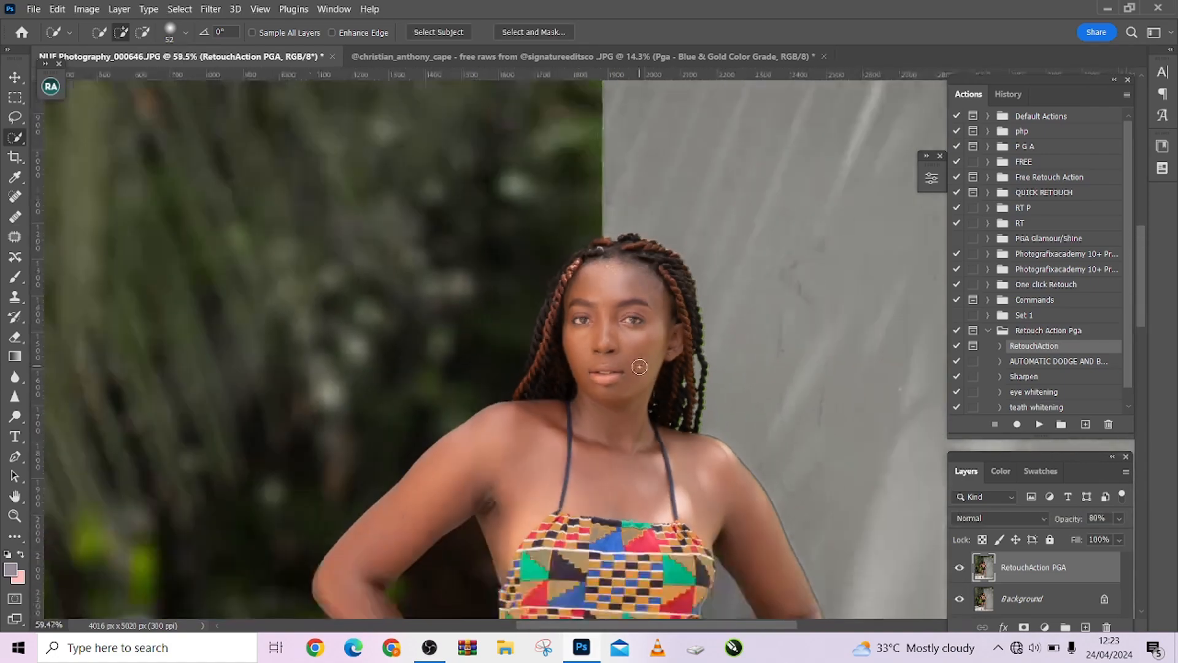
pyautogui.scroll(-4, 641, 368)
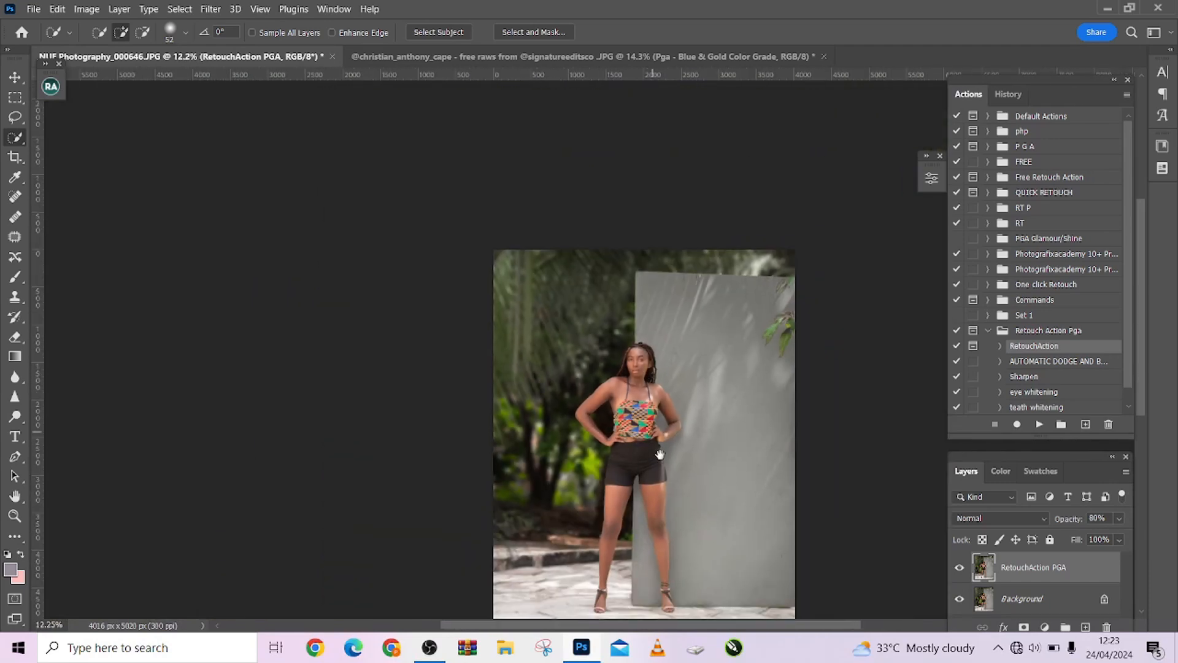
pyautogui.scroll(1, 613, 326)
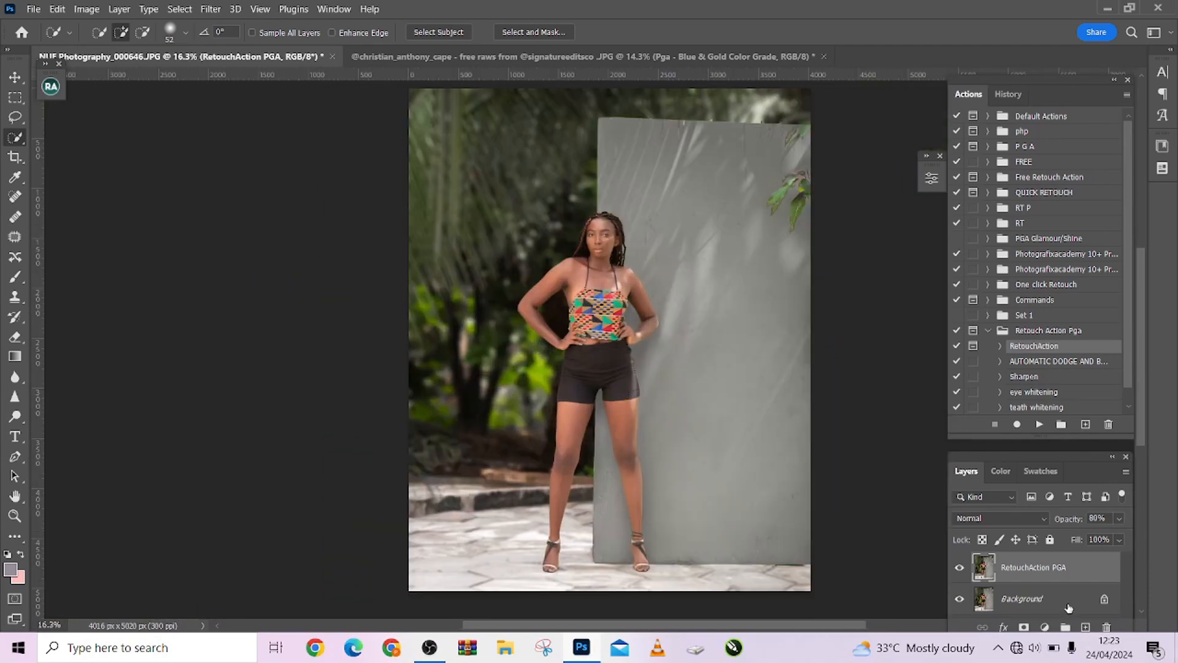
# Flatten the image and run the Automatic Dodge and Burn action from the Retouch Action Pga set.
pyautogui.rightClick(1051, 602)
pyautogui.click(1076, 561)
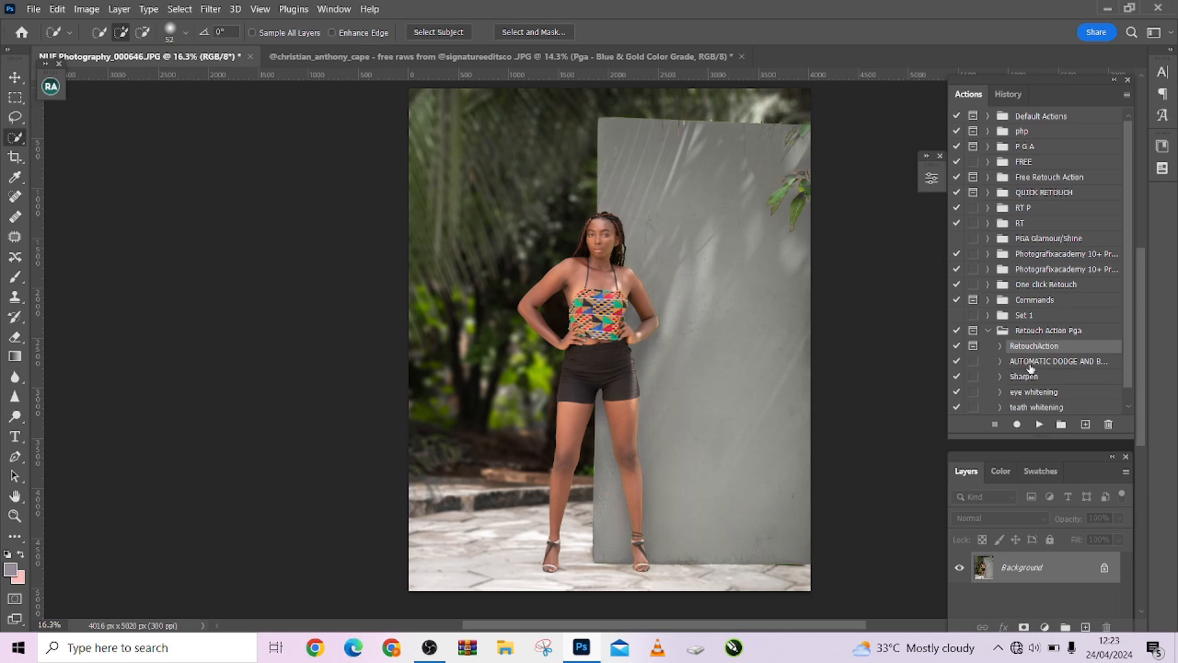
pyautogui.click(1031, 362)
pyautogui.click(1038, 424)
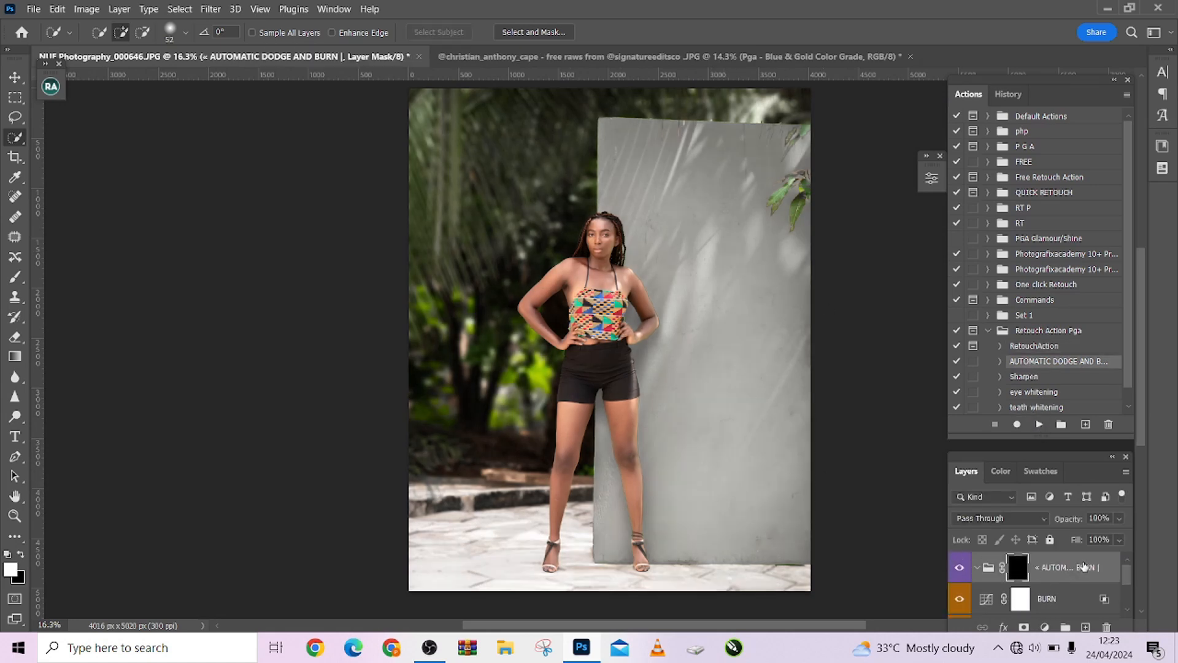
# Remove the action's group while keeping its contents, and regroup the BURN and DODGE layers under a black mask.
pyautogui.moveTo(1083, 568)
pyautogui.mouseDown()
pyautogui.moveTo(1115, 612)
pyautogui.moveTo(1108, 626)
pyautogui.mouseUp()
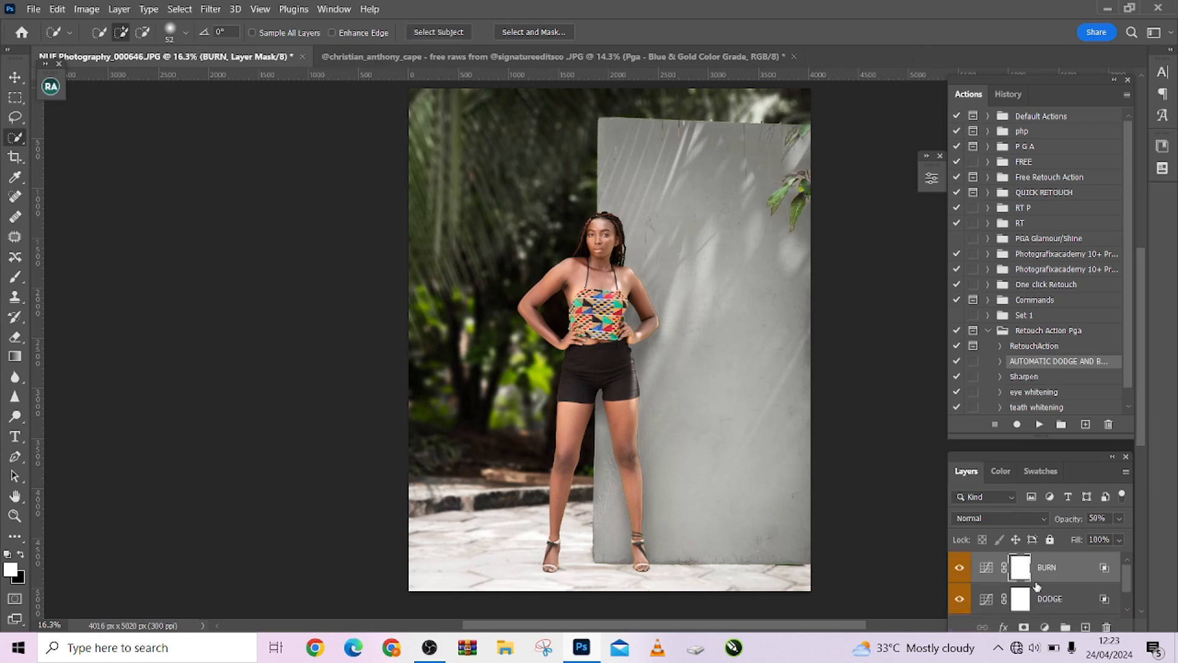
pyautogui.hotkey('ctrl', 'z')
pyautogui.moveTo(1110, 563); pyautogui.dragTo(1107, 626)
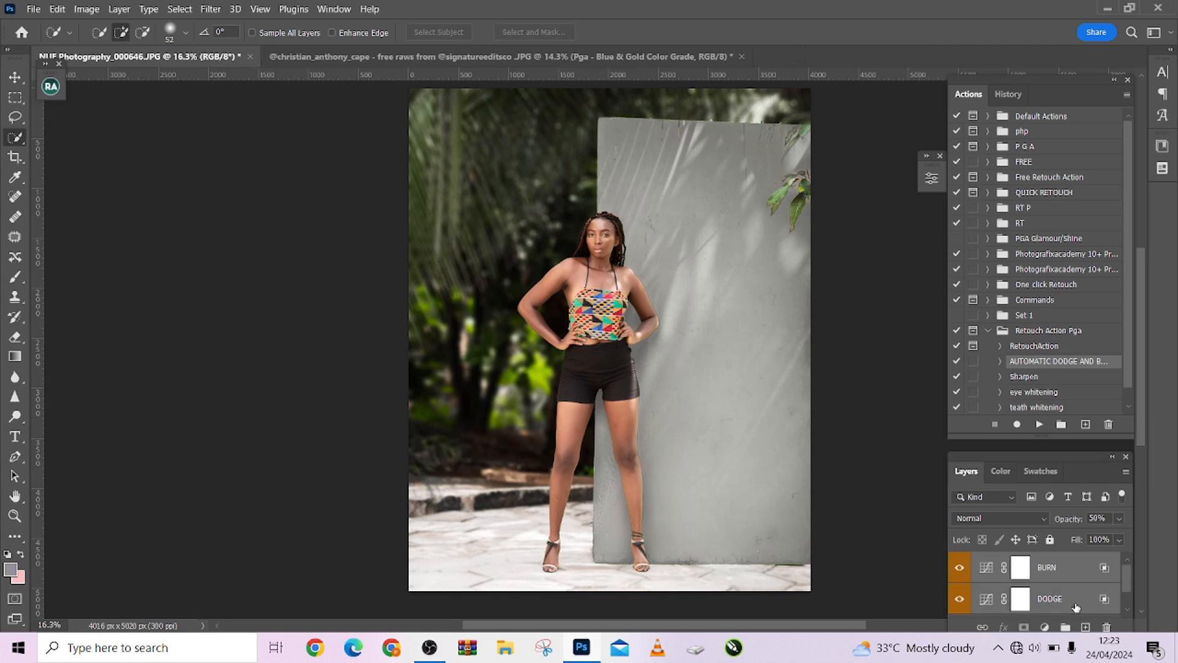
pyautogui.keyDown('alt'); pyautogui.click(1023, 627); pyautogui.keyUp('alt')
pyautogui.press('b')
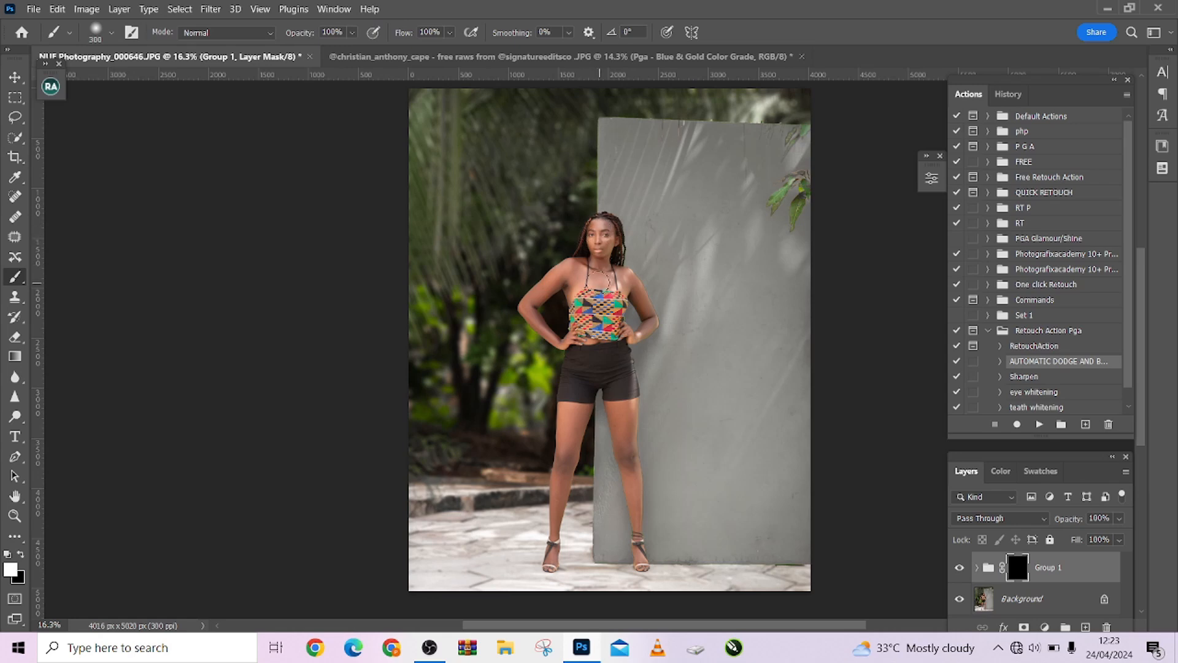
# Paint white on the Group 1 mask over the woman's arms, upper body and legs with a 300 to 400 px brush.
pyautogui.moveTo(530, 305)
pyautogui.mouseDown()
pyautogui.moveTo(550, 340)
pyautogui.moveTo(571, 342)
pyautogui.moveTo(582, 279)
pyautogui.moveTo(568, 289)
pyautogui.moveTo(613, 279)
pyautogui.moveTo(643, 304)
pyautogui.mouseUp()
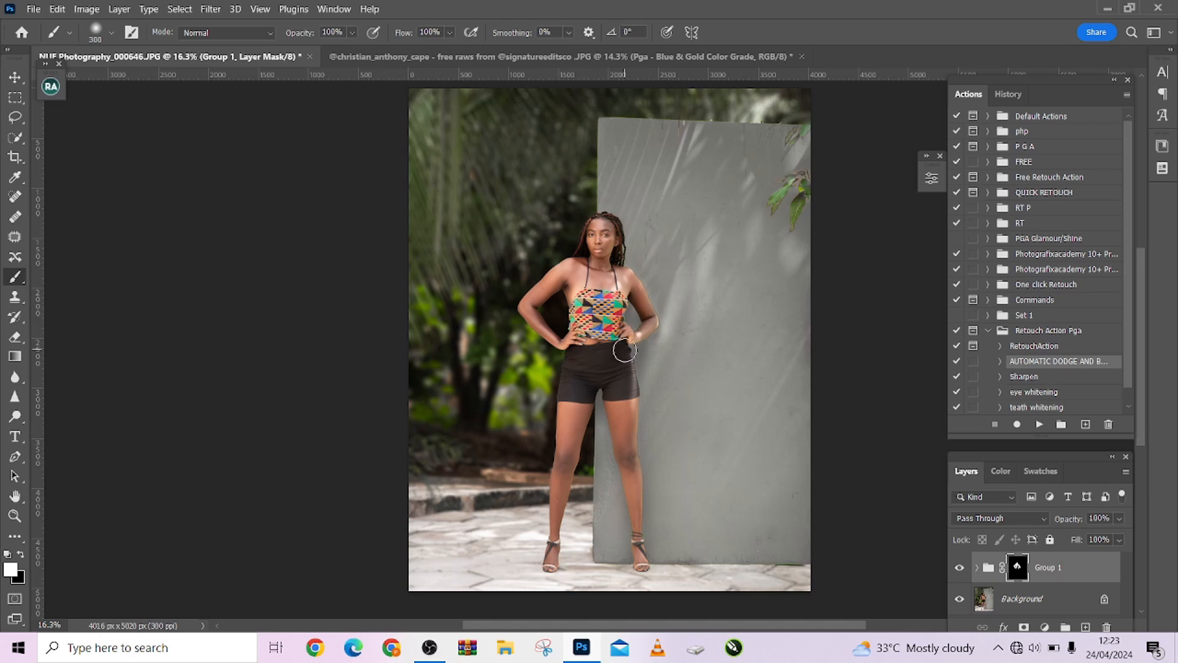
pyautogui.press(']')
pyautogui.moveTo(640, 506); pyautogui.dragTo(642, 557)
pyautogui.moveTo(579, 430)
pyautogui.mouseDown()
pyautogui.moveTo(560, 570)
pyautogui.moveTo(575, 395)
pyautogui.mouseUp()
pyautogui.moveTo(626, 454)
pyautogui.mouseDown()
pyautogui.moveTo(626, 416)
pyautogui.moveTo(646, 547)
pyautogui.moveTo(664, 517)
pyautogui.moveTo(648, 410)
pyautogui.mouseUp()
# Paint black on the Group 1 mask to hide the effect between the legs, and prepare a smaller white brush for the legs.
pyautogui.press('x')
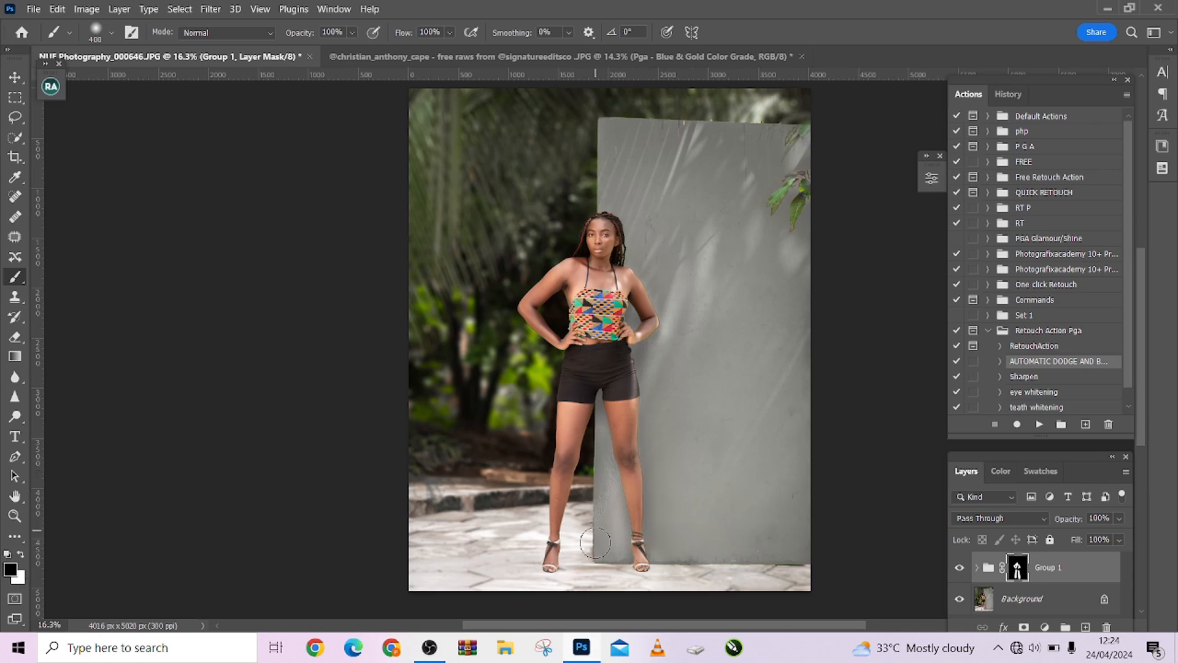
pyautogui.moveTo(595, 542); pyautogui.dragTo(609, 535)
pyautogui.press('x')
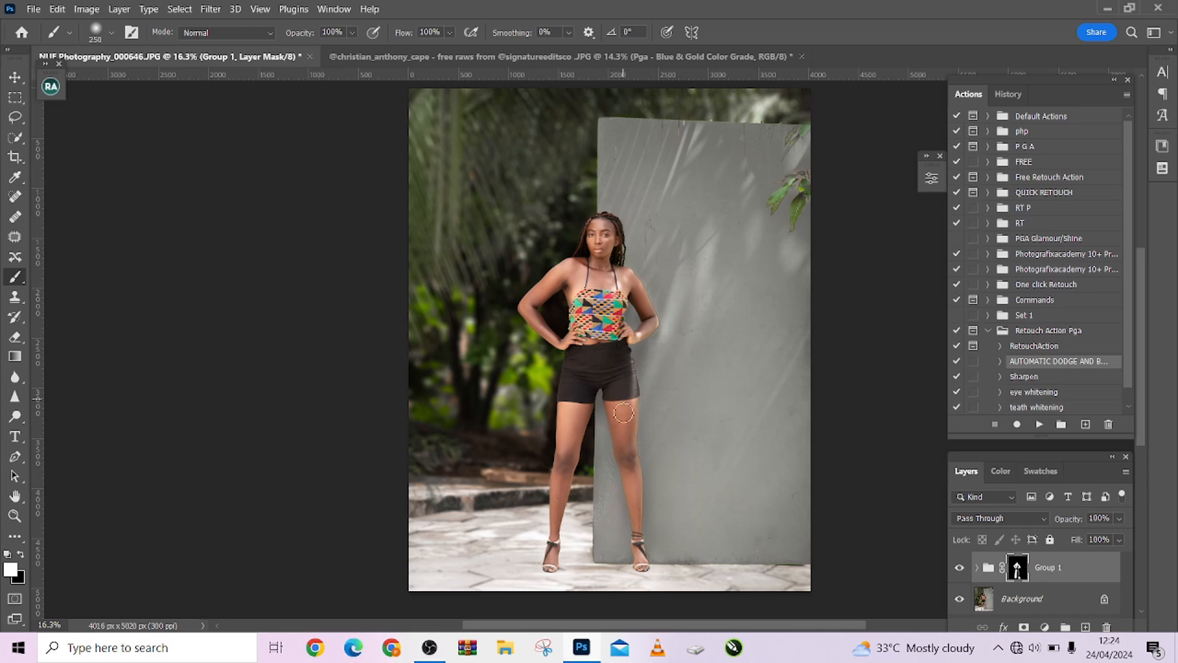
pyautogui.press('[')
pyautogui.press('[')
pyautogui.press('[')
# Lower Group 1's opacity slightly, compare the dodge and burn effect hidden and shown, and flatten the image.
pyautogui.moveTo(1119, 518); pyautogui.dragTo(1098, 539)
pyautogui.click(959, 568)
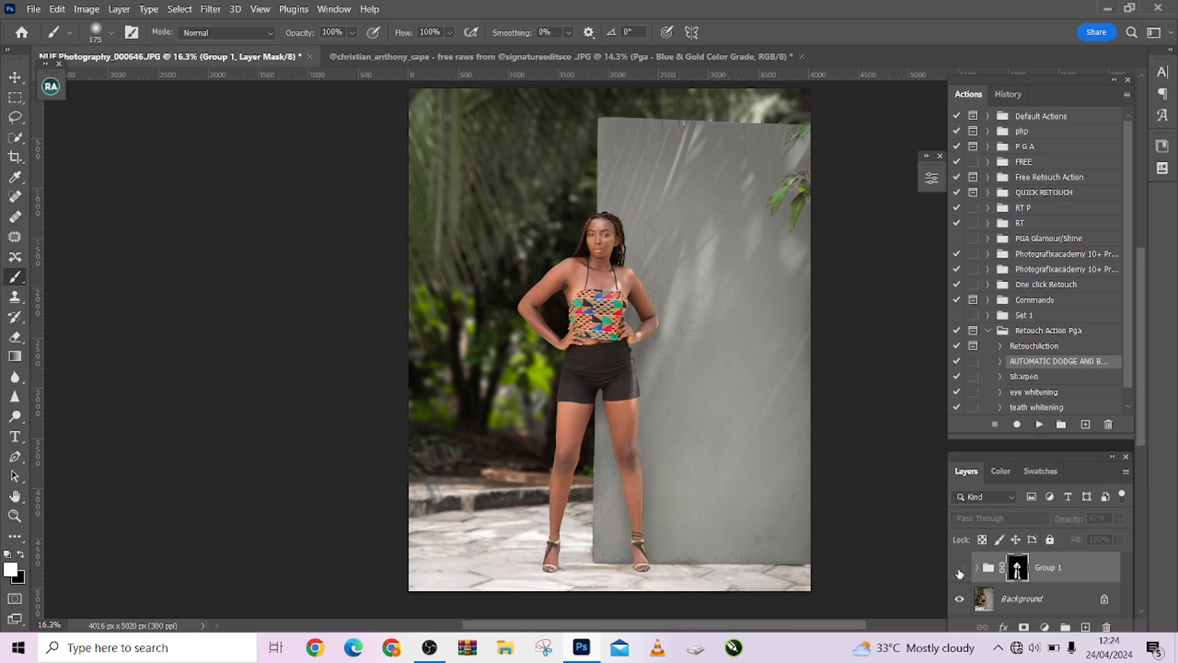
pyautogui.click(959, 568)
pyautogui.rightClick(1031, 602)
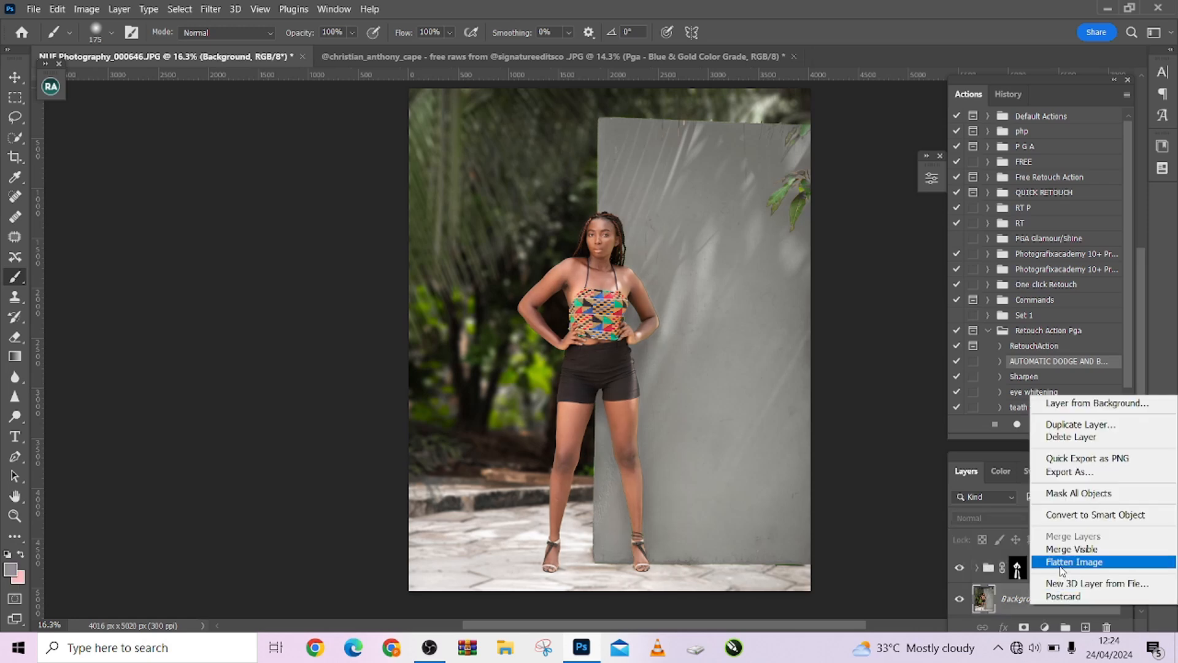
pyautogui.click(1074, 560)
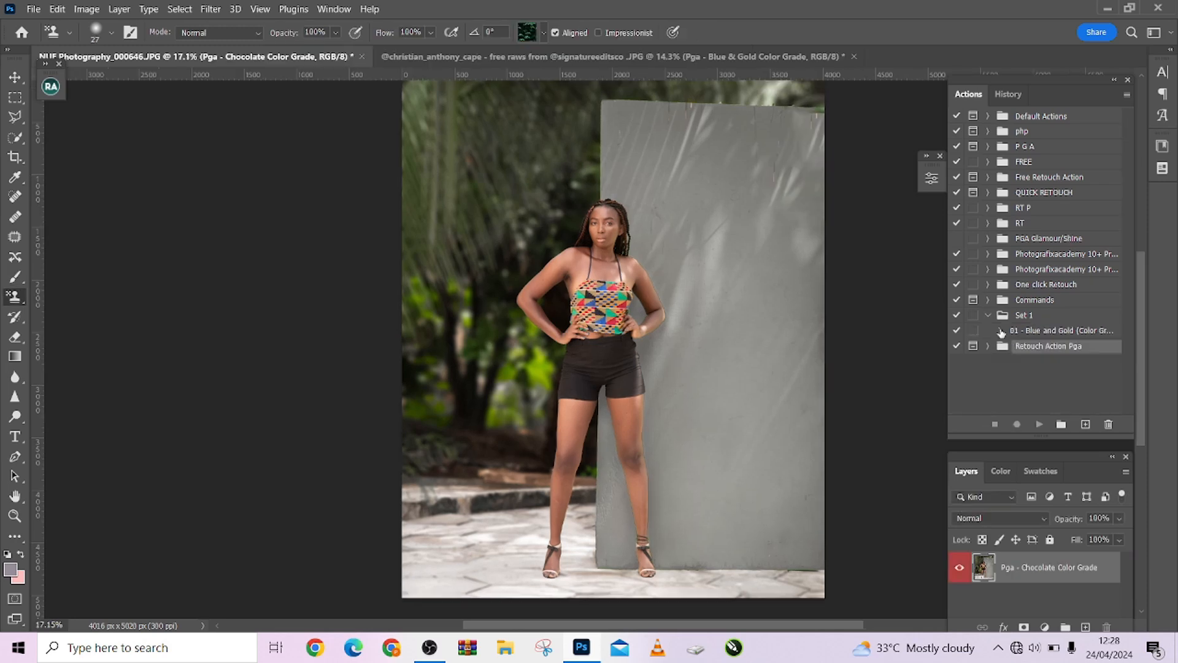
# Run the 01 - Blue and Gold color grade action from Set 1, continuing past its unavailable commands.
pyautogui.click(1054, 332)
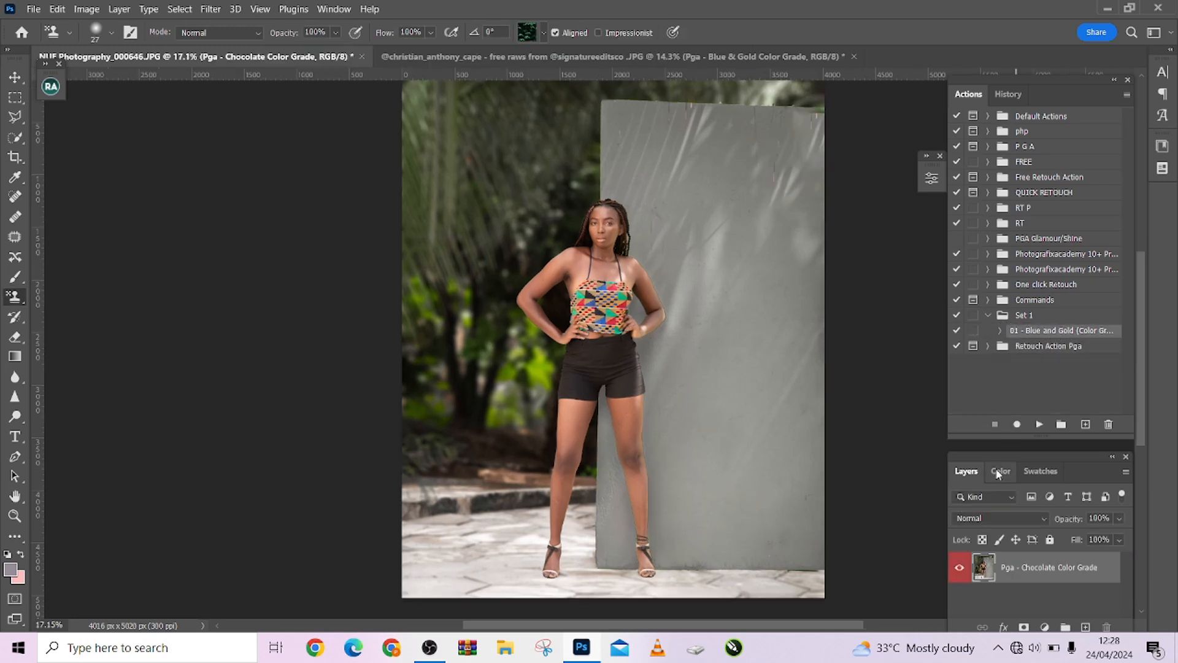
pyautogui.click(1039, 425)
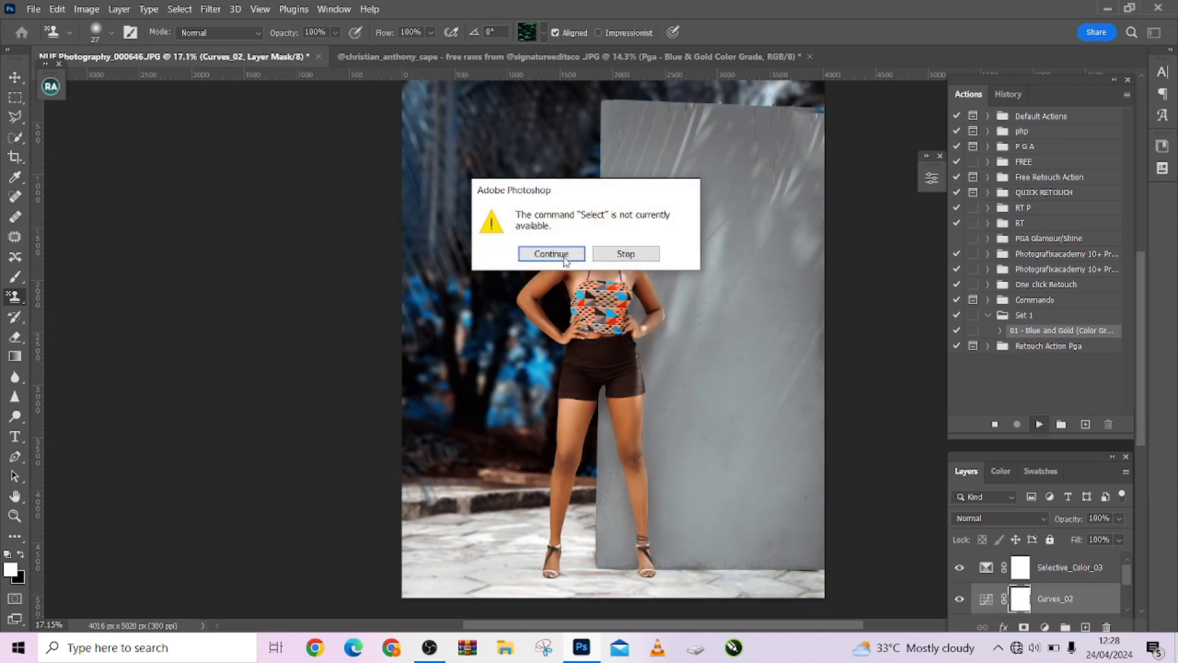
pyautogui.click(551, 254)
pyautogui.click(551, 254)
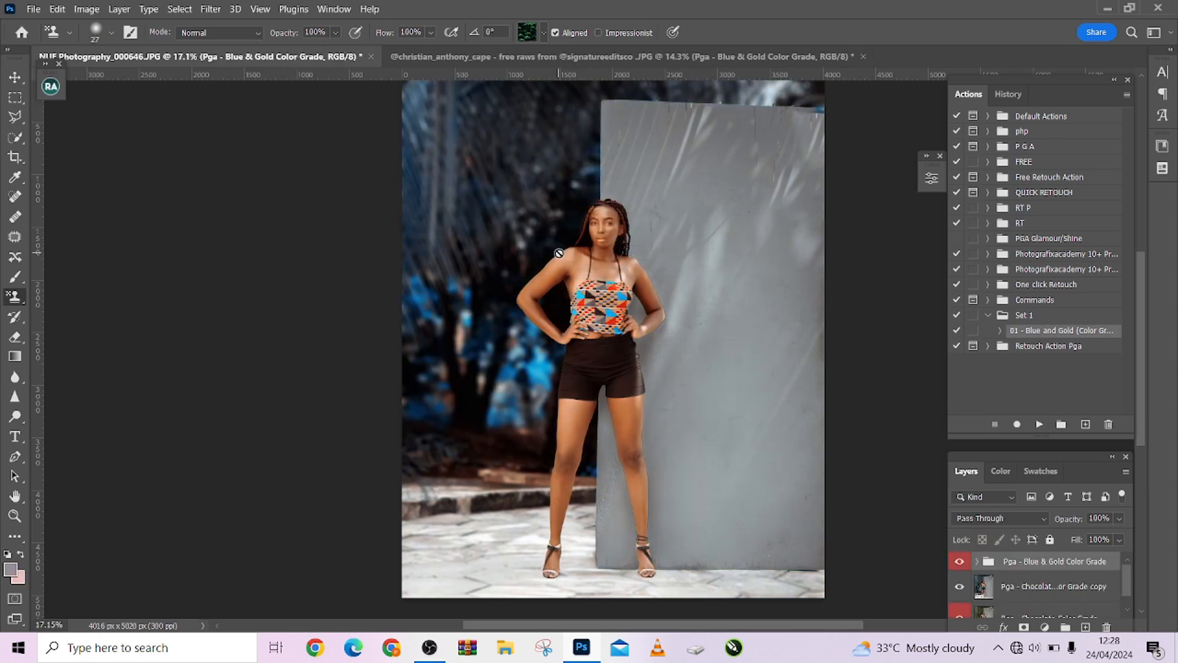
pyautogui.click(1010, 587)
pyautogui.press('Delete')
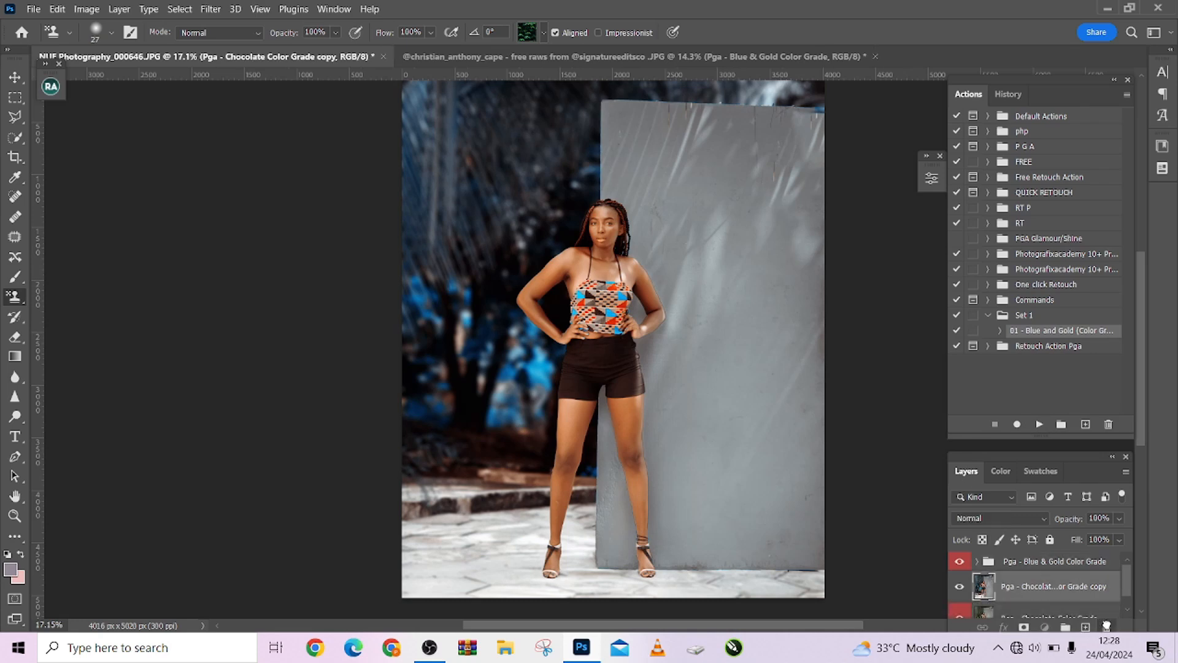
pyautogui.hotkey('ctrl', 'z')
# Delete the Pga - Blue & Gold Color Grade group and compare the Chocolate Color Grade copy layer hidden and shown.
pyautogui.click(1028, 562)
pyautogui.press('Delete')
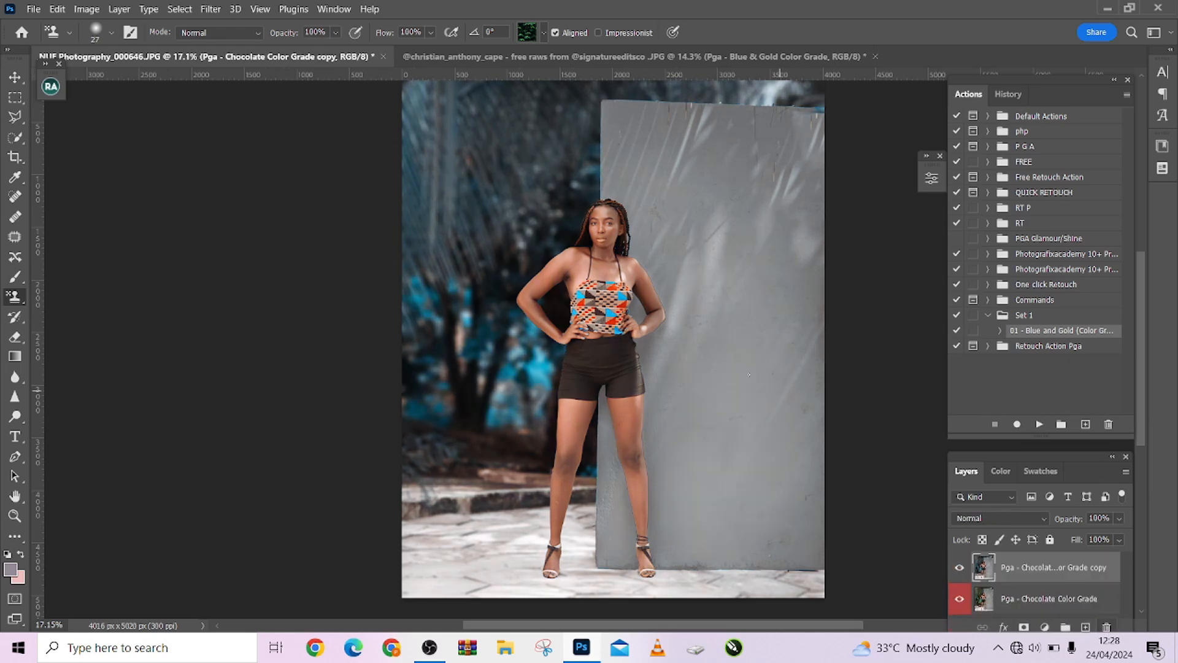
pyautogui.click(961, 571)
pyautogui.click(961, 571)
# Set the Pga - Chocolate Color Grade copy layer's opacity to 88% and flatten the image.
pyautogui.click(1120, 520)
pyautogui.moveTo(1126, 538); pyautogui.dragTo(1115, 538)
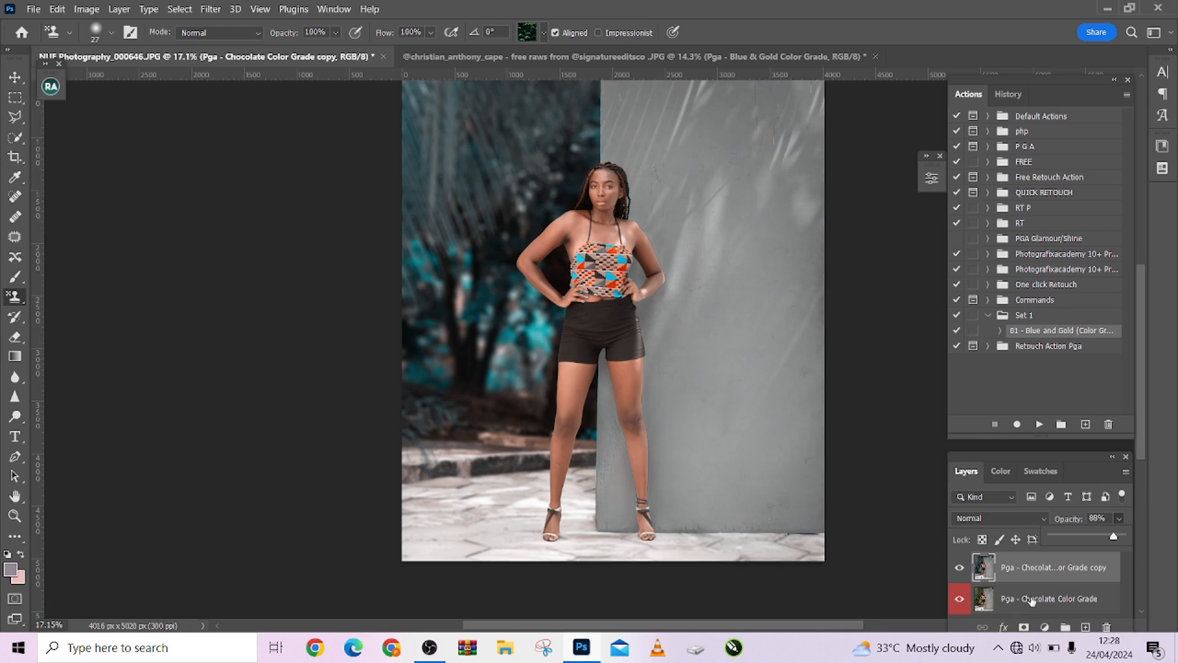
pyautogui.rightClick(1045, 597)
pyautogui.click(902, 485)
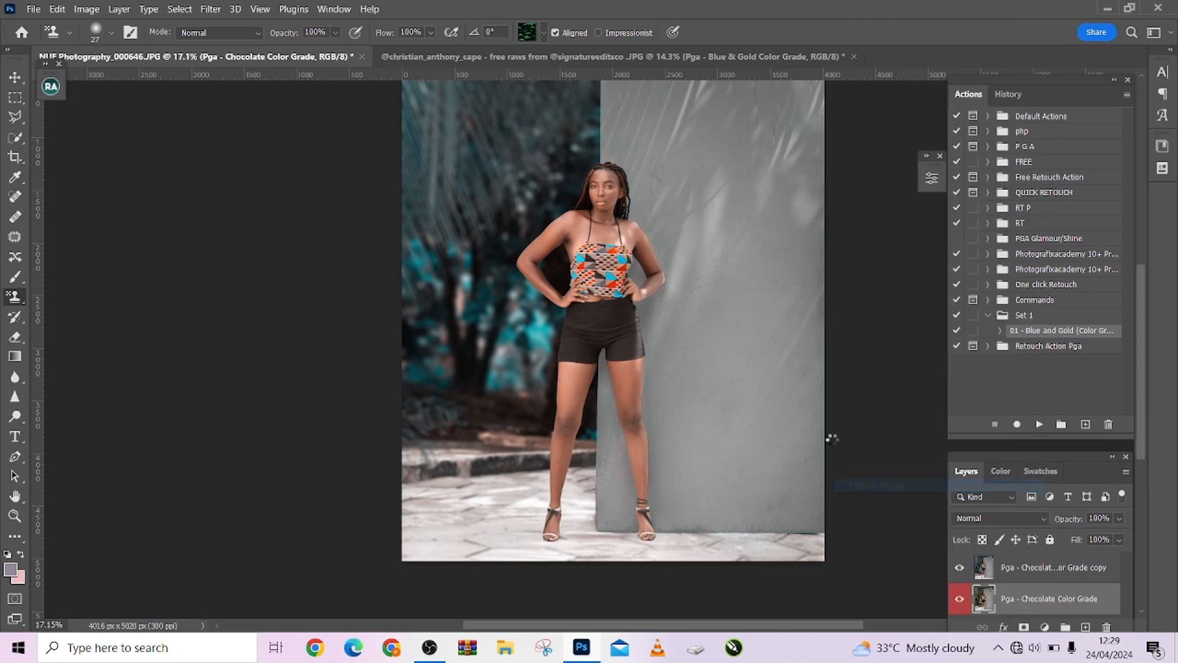
# Draw a large elliptical selection around the woman's full figure, nearly as wide as the photo, and center it on the photo.
pyautogui.click(14, 98)
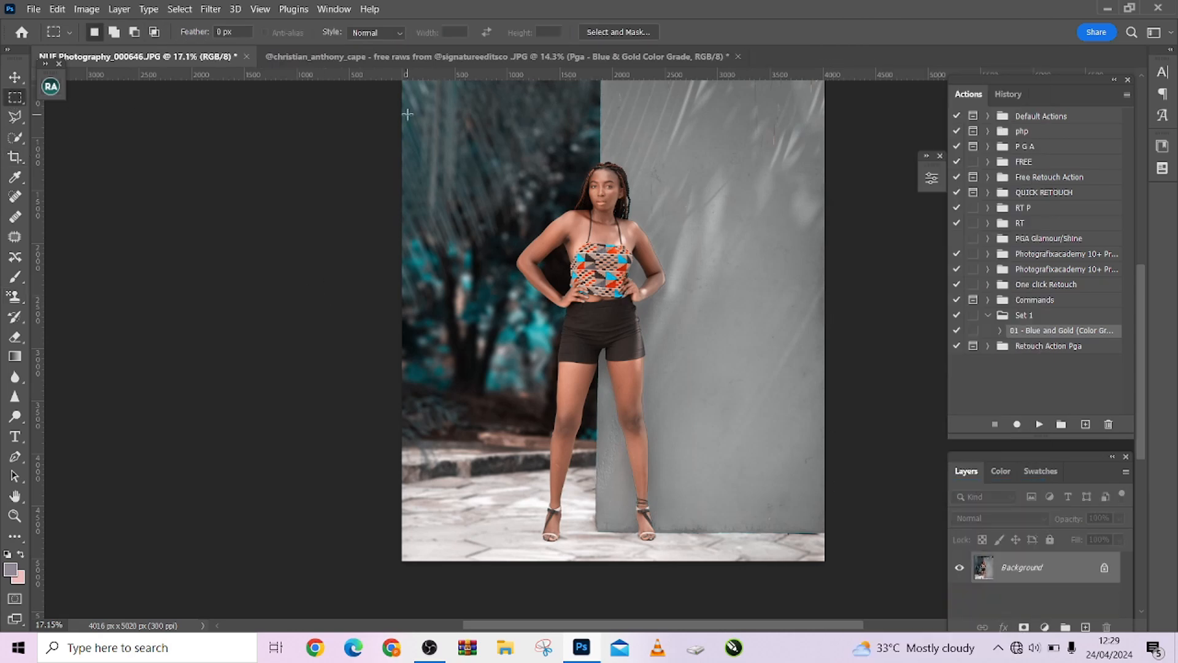
pyautogui.scroll(-2, 525, 189)
pyautogui.scroll(-1, 525, 189)
pyautogui.moveTo(586, 192); pyautogui.dragTo(542, 265)
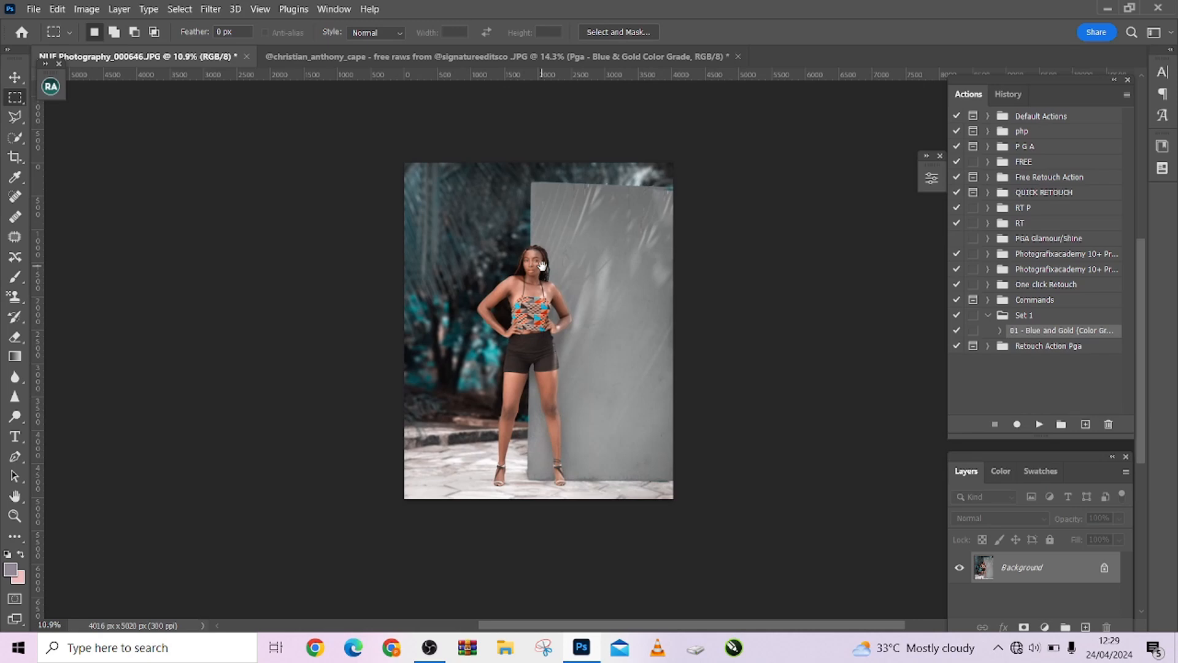
pyautogui.rightClick(12, 98)
pyautogui.click(59, 113)
pyautogui.moveTo(437, 193); pyautogui.dragTo(681, 514)
pyautogui.moveTo(589, 459)
pyautogui.mouseDown()
pyautogui.moveTo(570, 450)
pyautogui.moveTo(580, 455)
pyautogui.mouseUp()
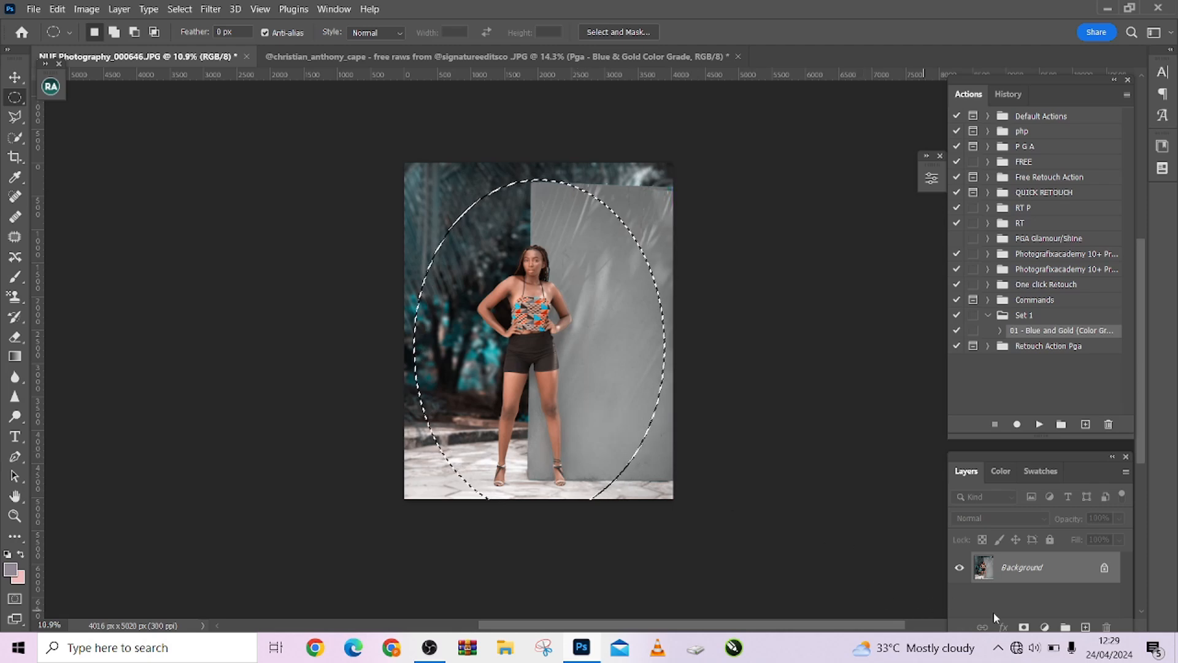
# Add a Levels adjustment with black input 56 and midtones 0.92, and invert its mask to darken outside the ellipse.
pyautogui.click(1044, 627)
pyautogui.click(1063, 421)
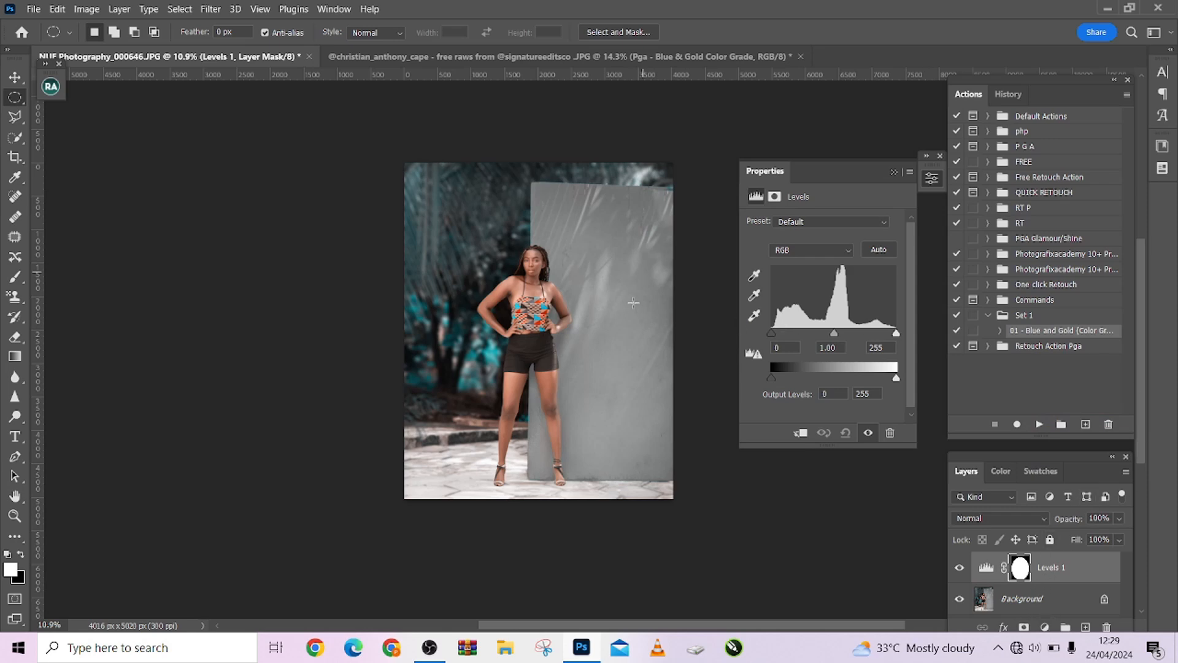
pyautogui.moveTo(770, 336); pyautogui.dragTo(853, 344)
pyautogui.hotkey('ctrl', 'i')
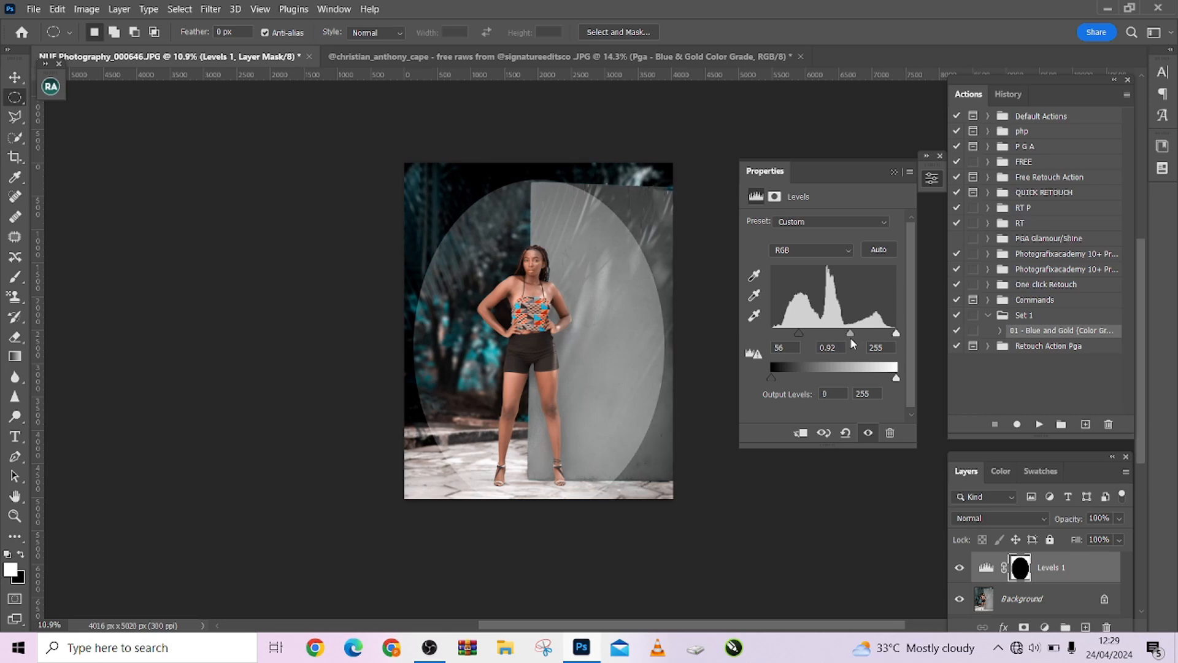
# Feather the Levels 1 layer mask by about 175 px to soften the vignette edge.
pyautogui.click(985, 570)
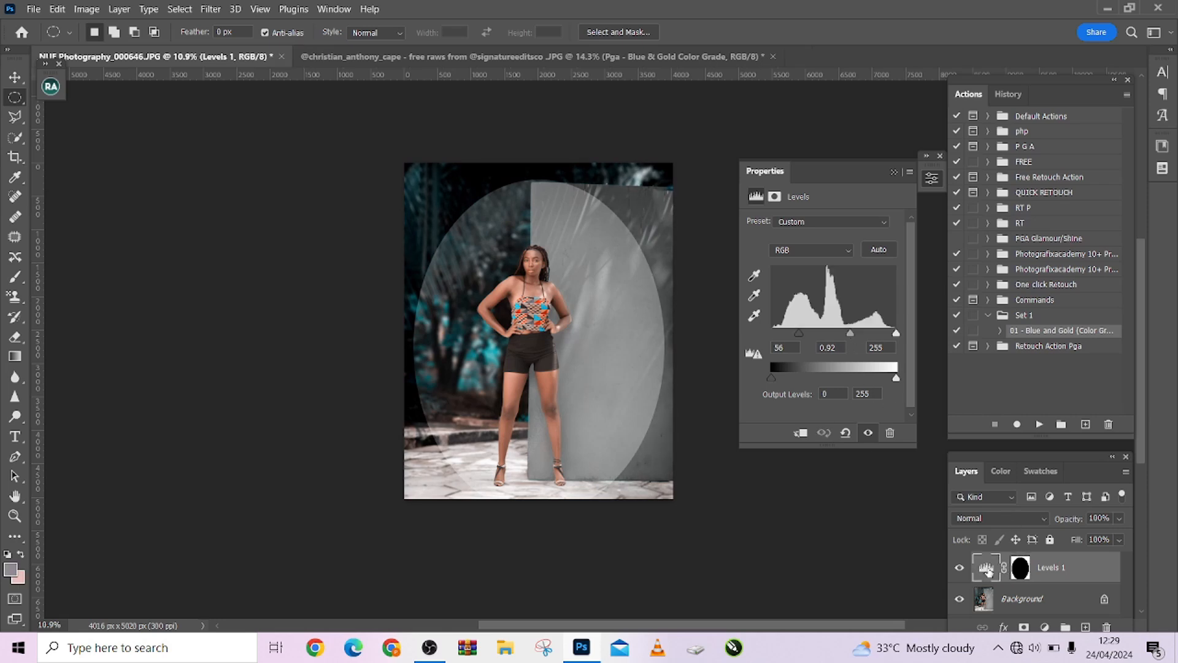
pyautogui.click(1021, 569)
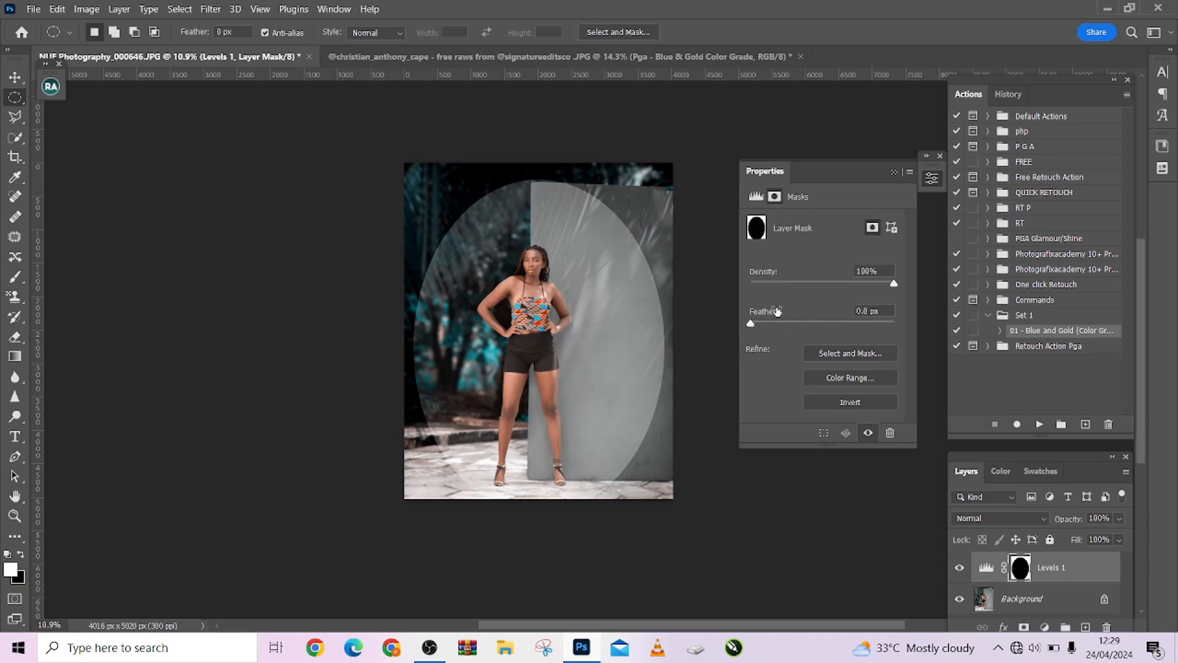
pyautogui.moveTo(775, 326); pyautogui.dragTo(863, 327)
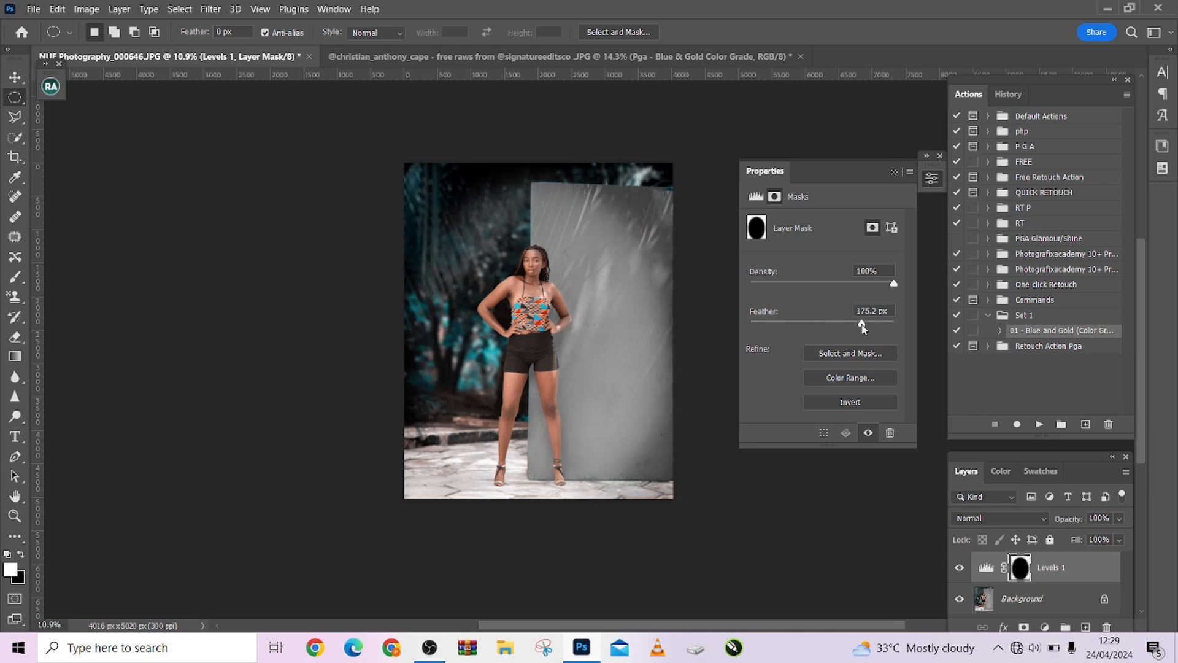
# Lower the Levels 1 layer's opacity to 73%, compare the vignette hidden and shown, and flatten the image.
pyautogui.click(1120, 518)
pyautogui.moveTo(1123, 534); pyautogui.dragTo(1103, 538)
pyautogui.click(961, 569)
pyautogui.click(961, 569)
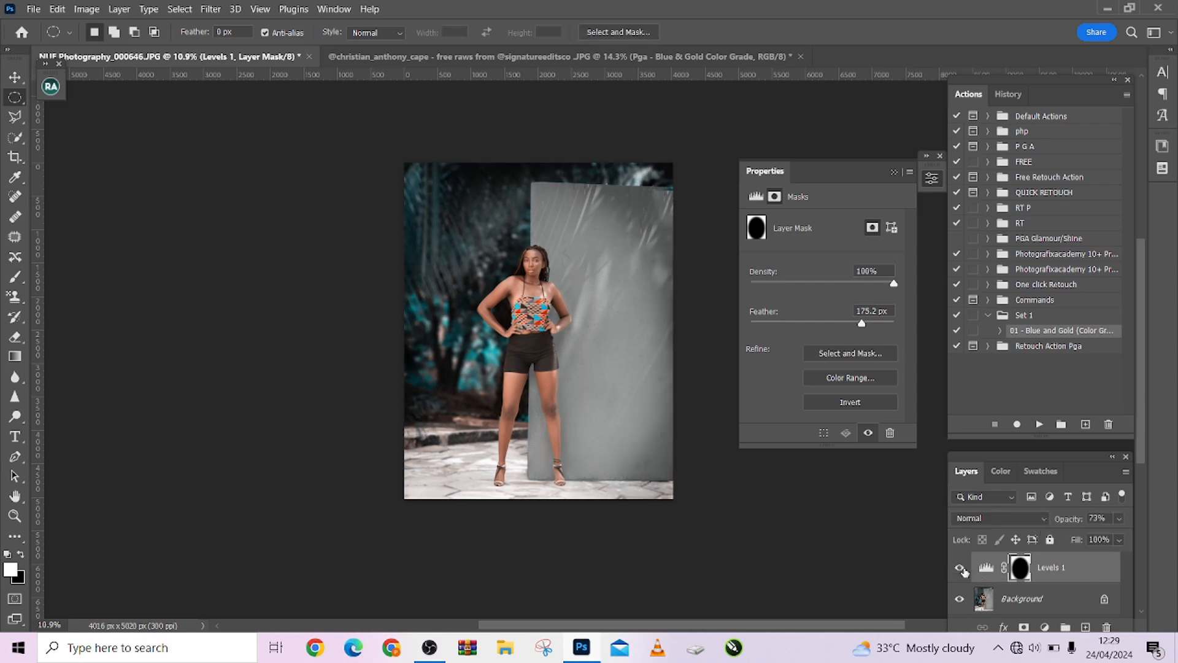
pyautogui.rightClick(1071, 600)
pyautogui.click(1065, 557)
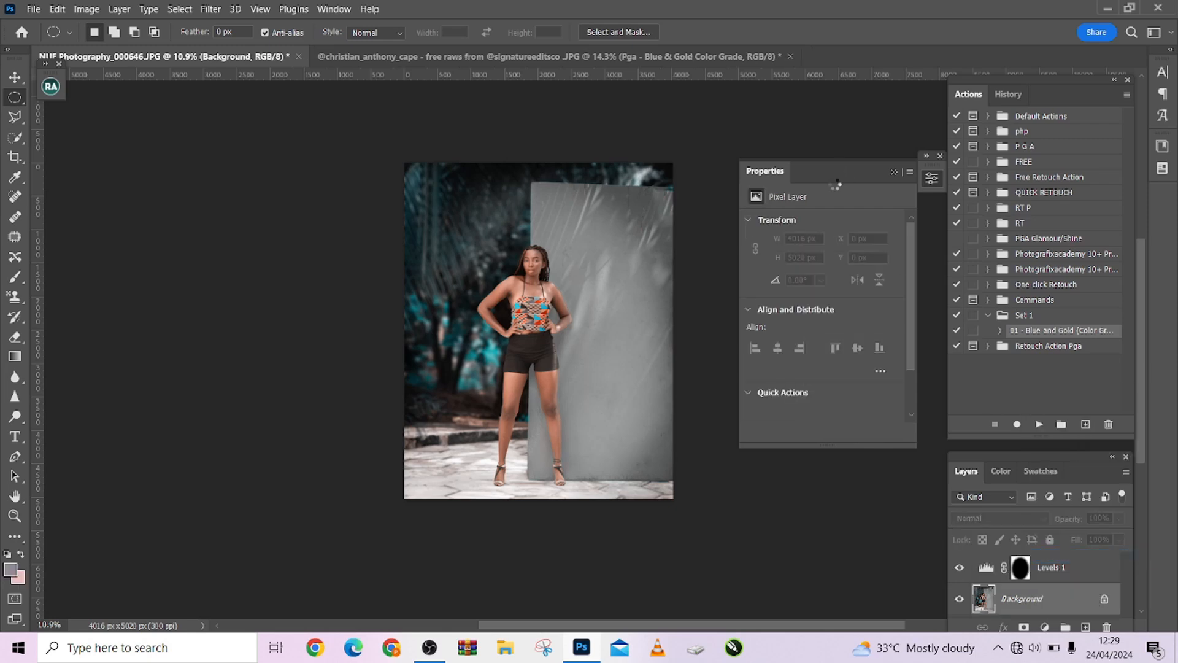
# Compare the original photo with the finished edit using the earliest and latest history states.
pyautogui.click(1019, 94)
pyautogui.scroll(5, 1021, 153)
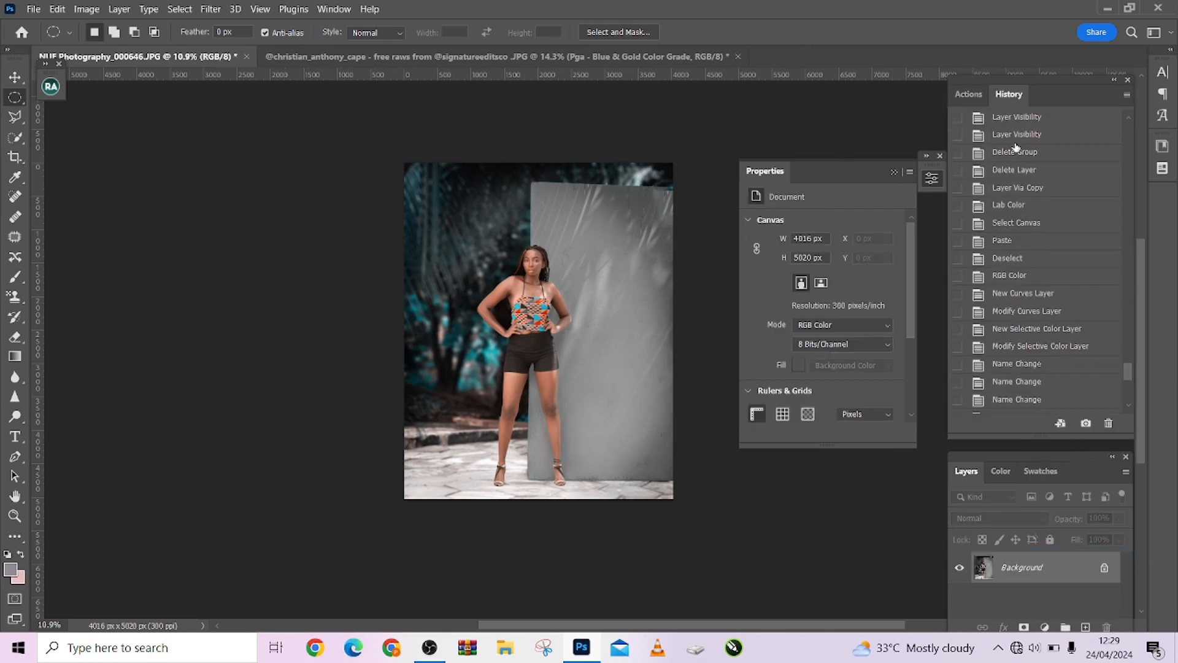
pyautogui.moveTo(1126, 355); pyautogui.dragTo(1125, 433)
pyautogui.click(1058, 123)
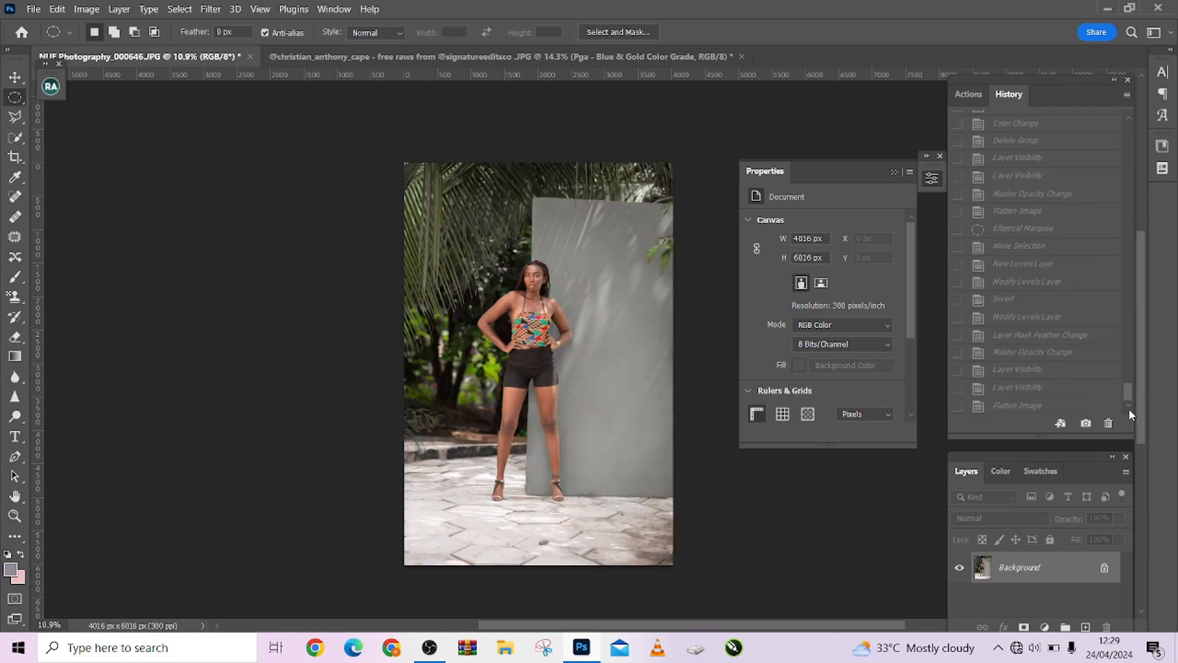
pyautogui.click(1052, 408)
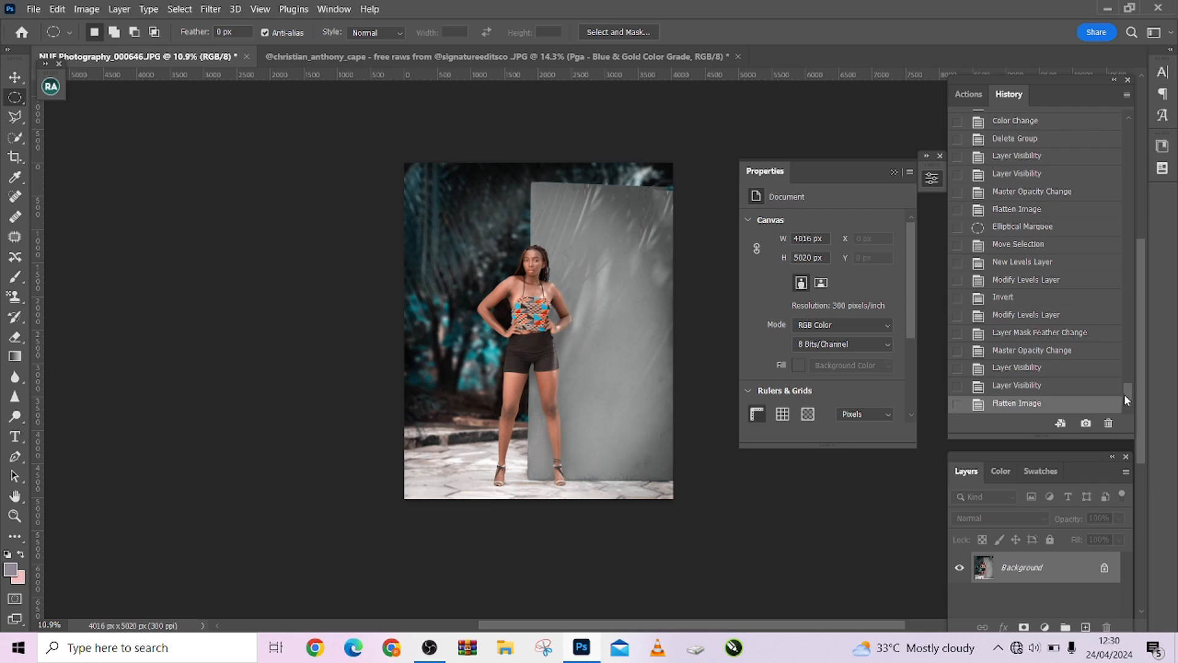
# Compare the full-length photo's original state with Snapshot 1 in its history, finishing on Snapshot 1.
pyautogui.moveTo(1124, 394); pyautogui.dragTo(1135, 122)
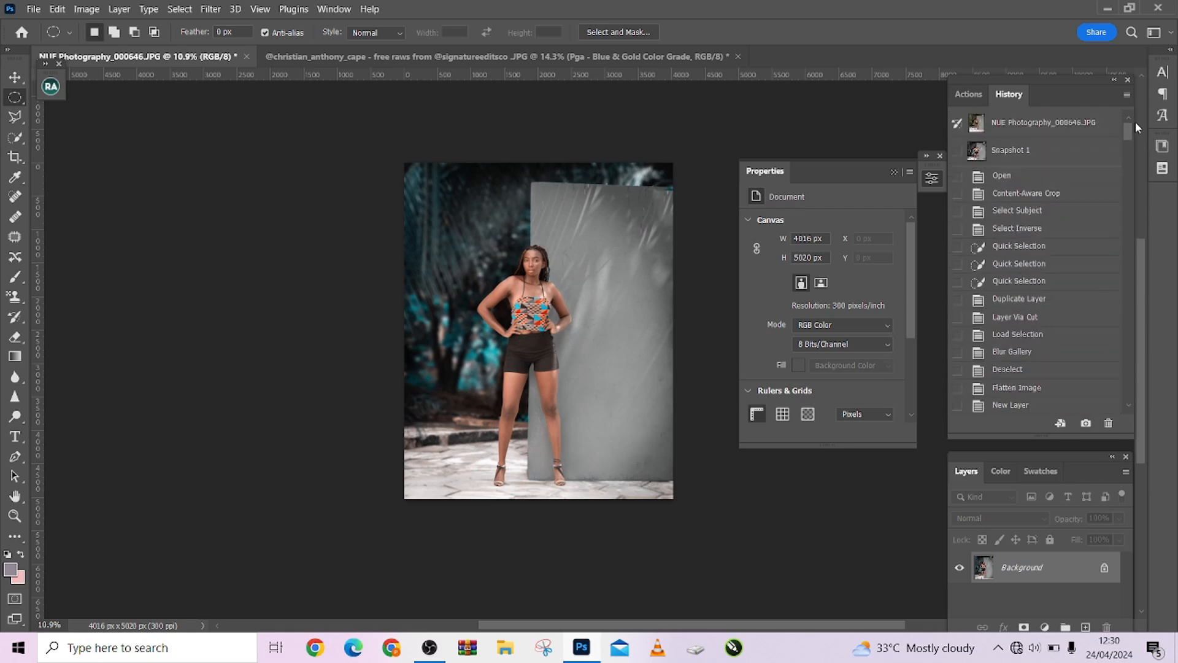
pyautogui.click(1022, 122)
pyautogui.click(1026, 151)
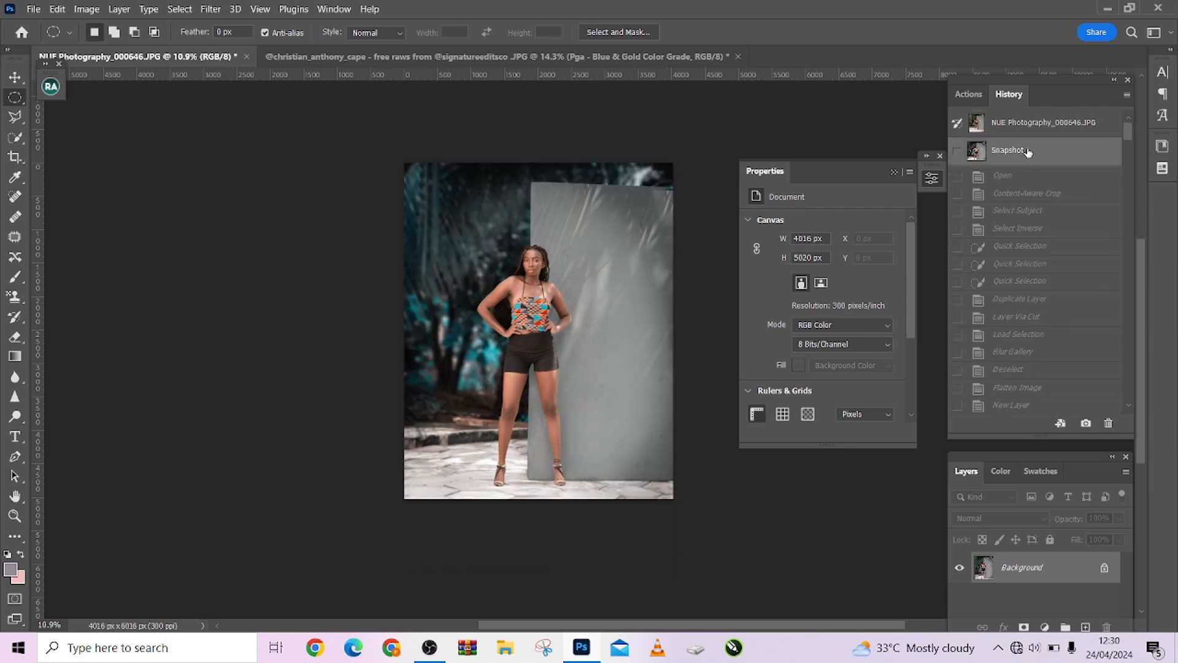
pyautogui.click(1045, 127)
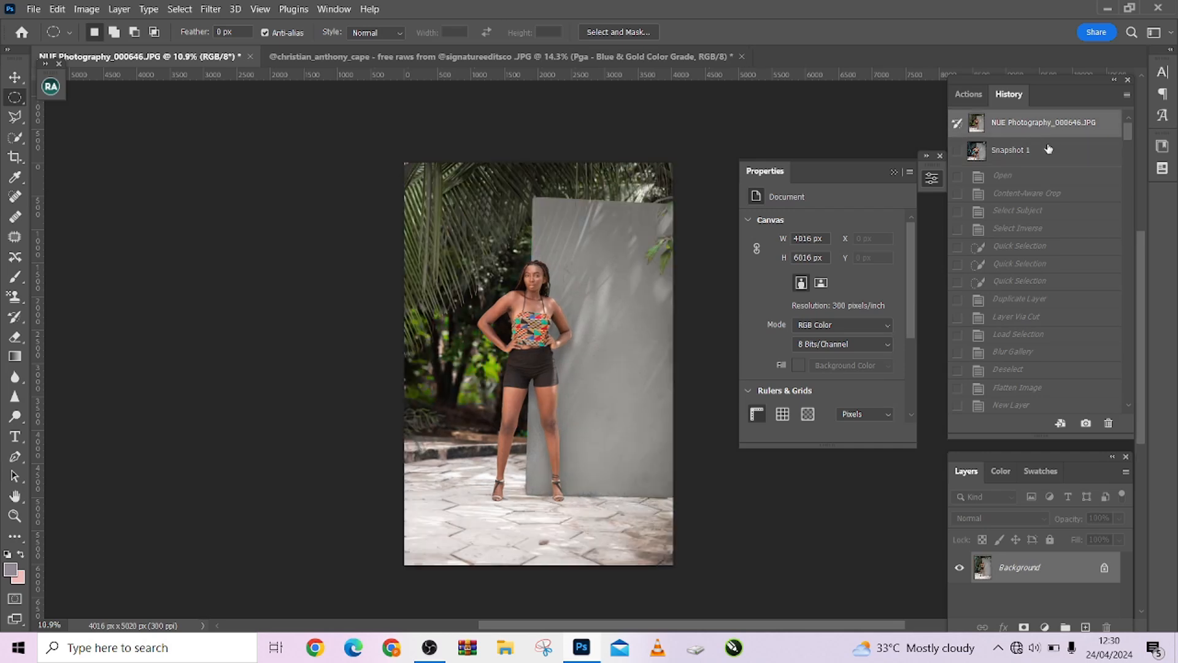
pyautogui.click(1048, 149)
# Compare the red-dress portrait's original state with Snapshot 1 and Snapshot 2, then return to the full-length photo's document.
pyautogui.click(472, 56)
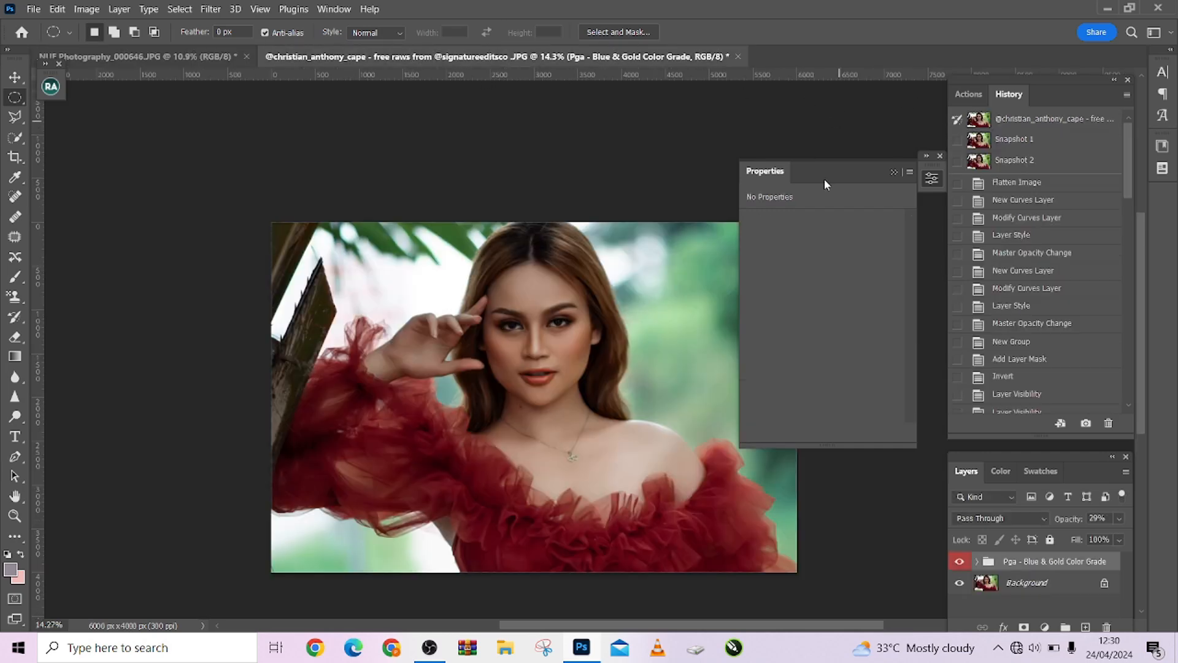
pyautogui.click(1019, 122)
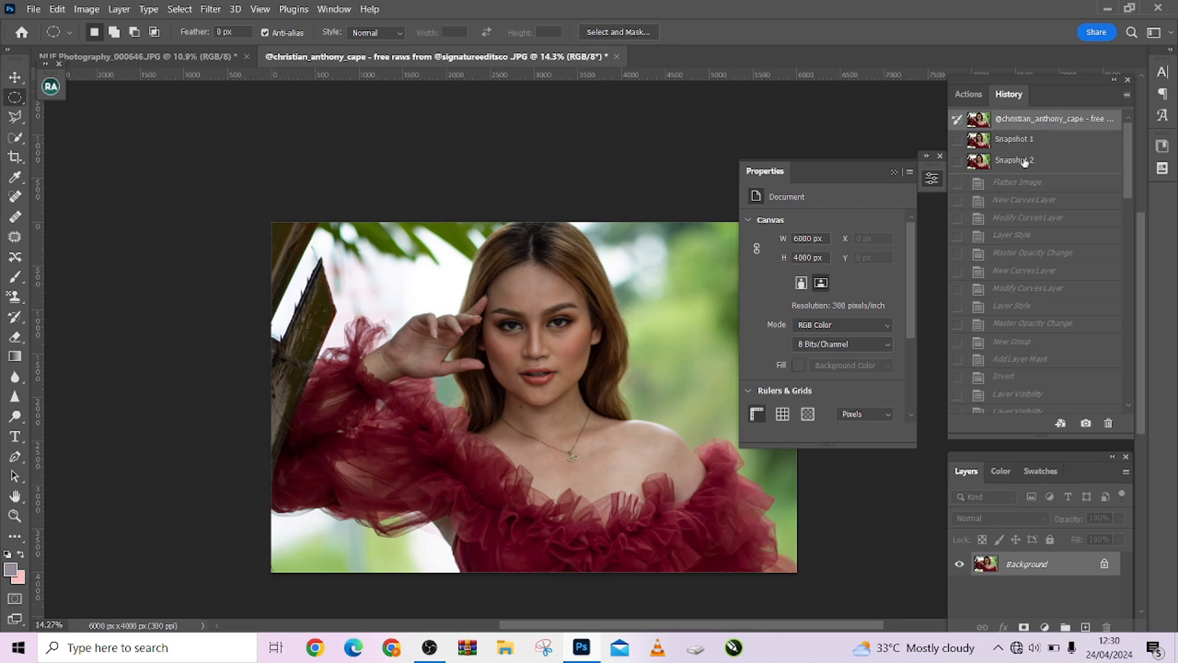
pyautogui.click(1024, 161)
pyautogui.click(1024, 140)
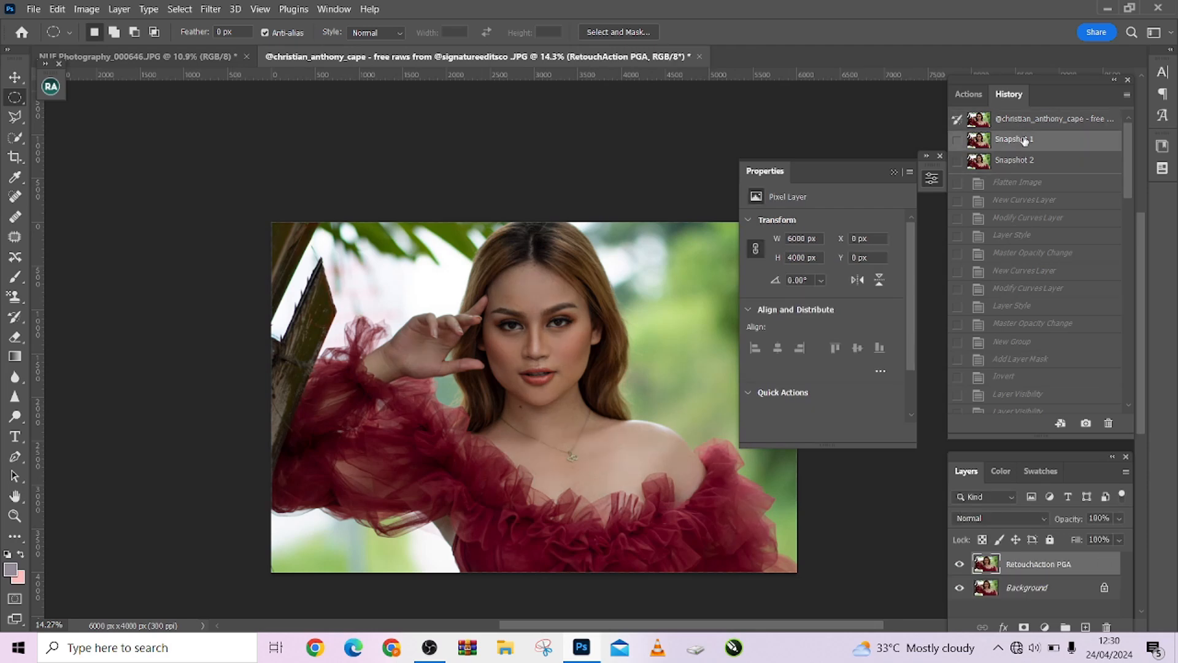
pyautogui.click(1024, 161)
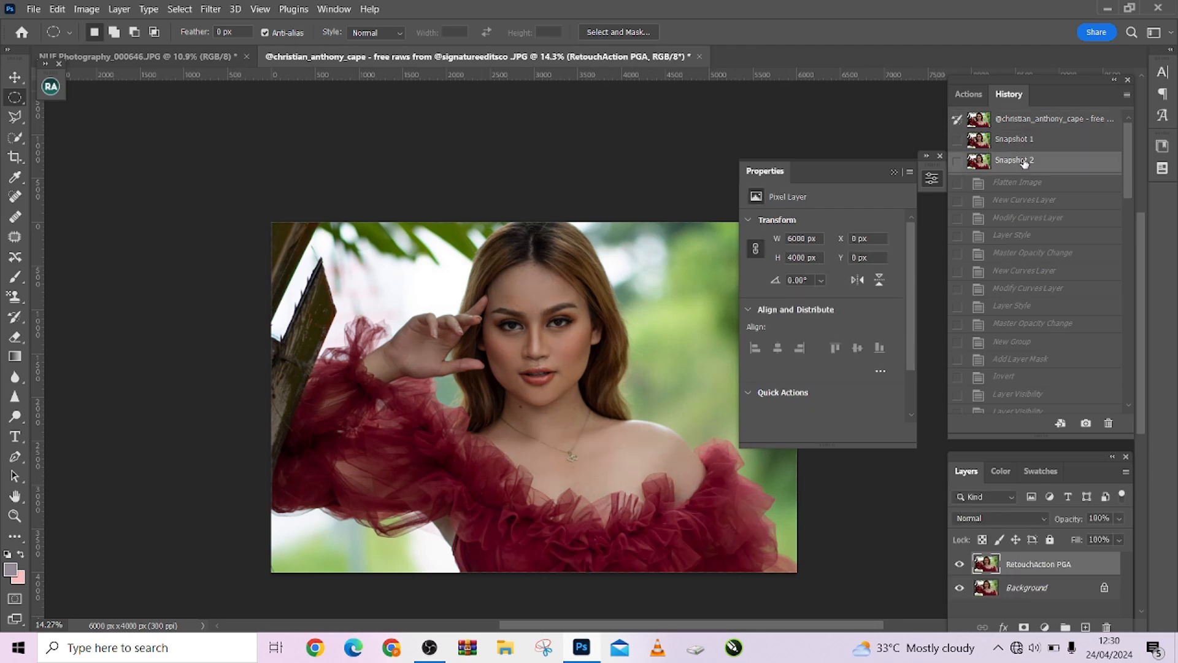
pyautogui.click(1021, 121)
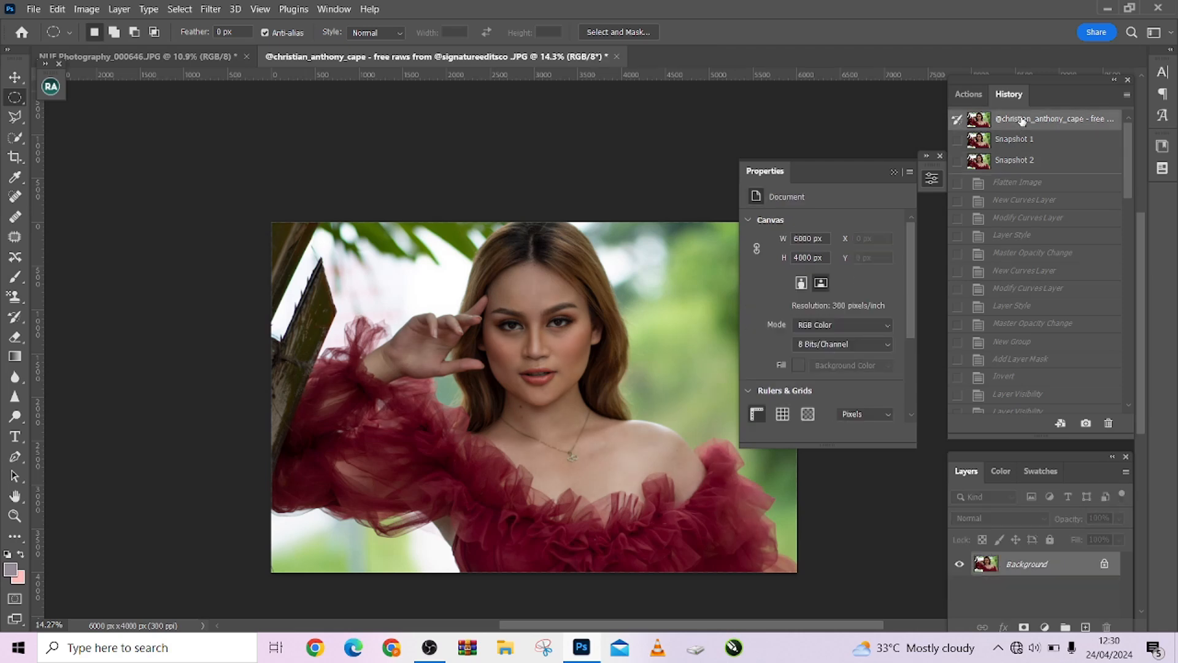
pyautogui.click(1024, 162)
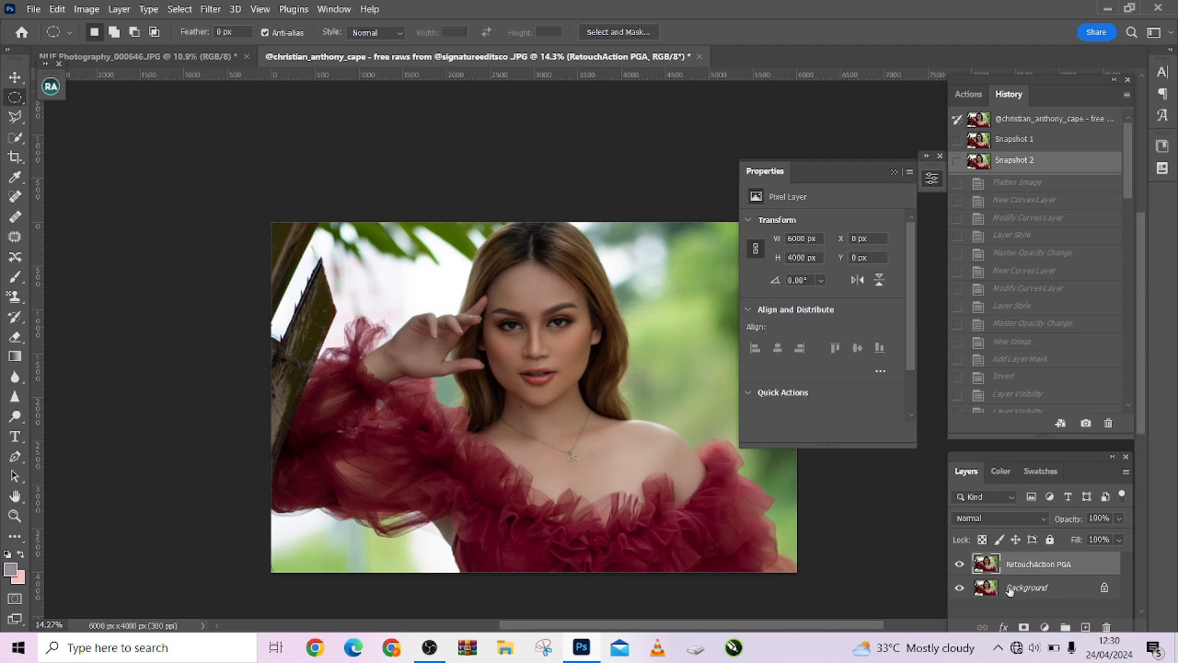
pyautogui.scroll(-1, 1028, 565)
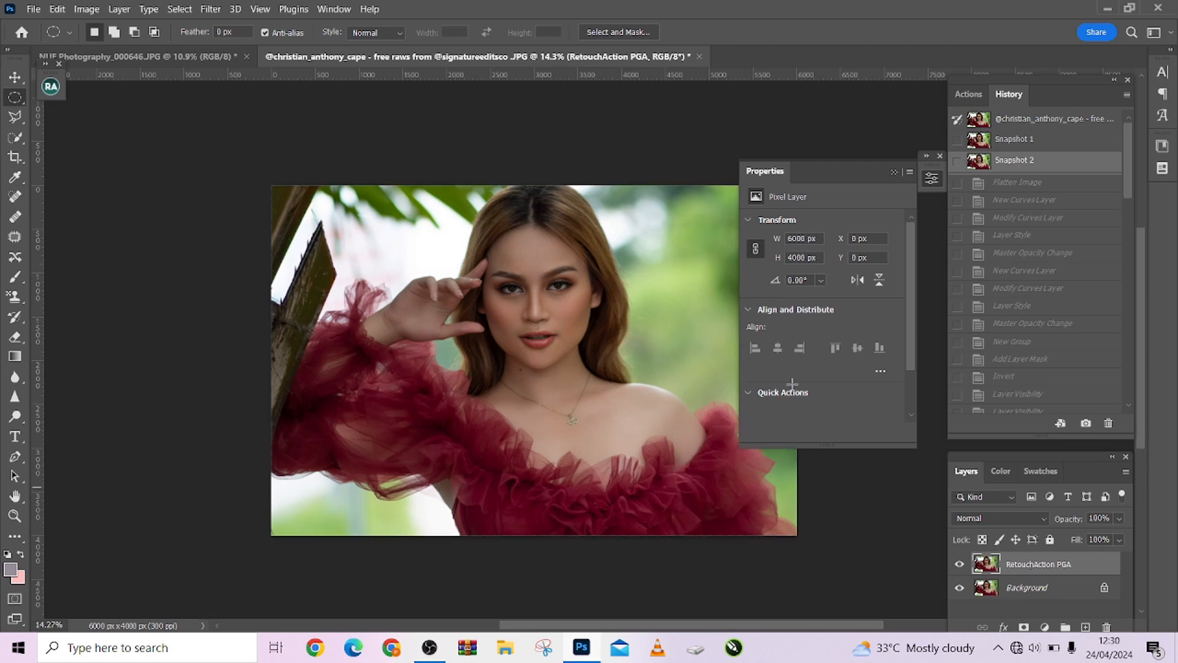
pyautogui.click(170, 57)
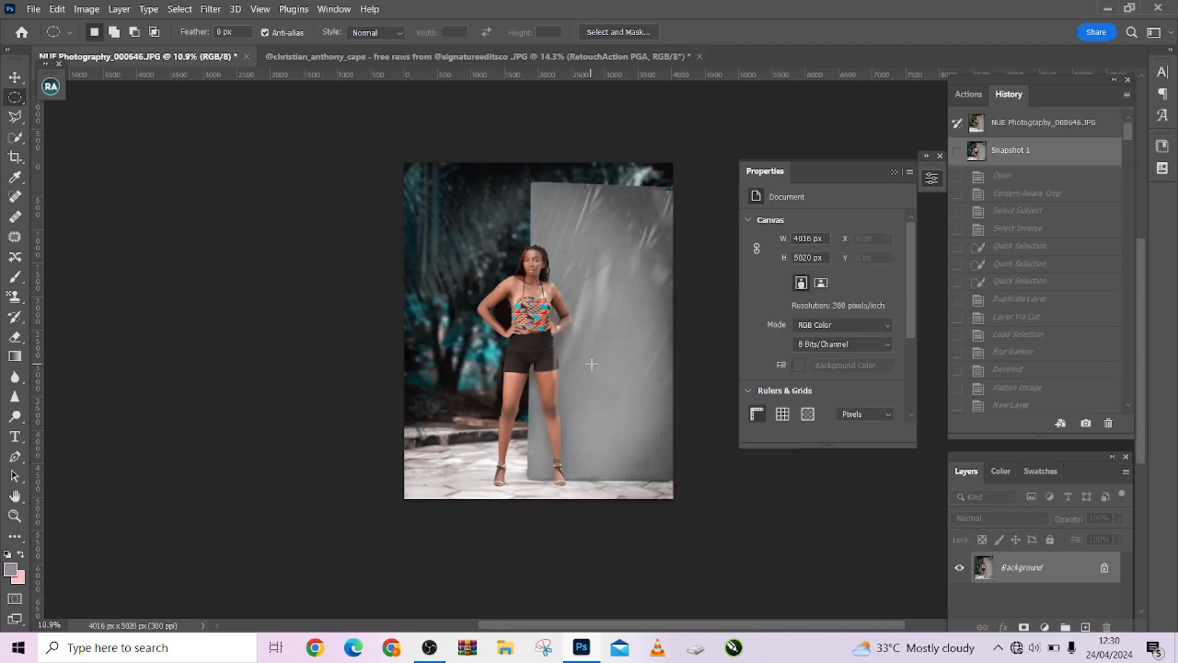